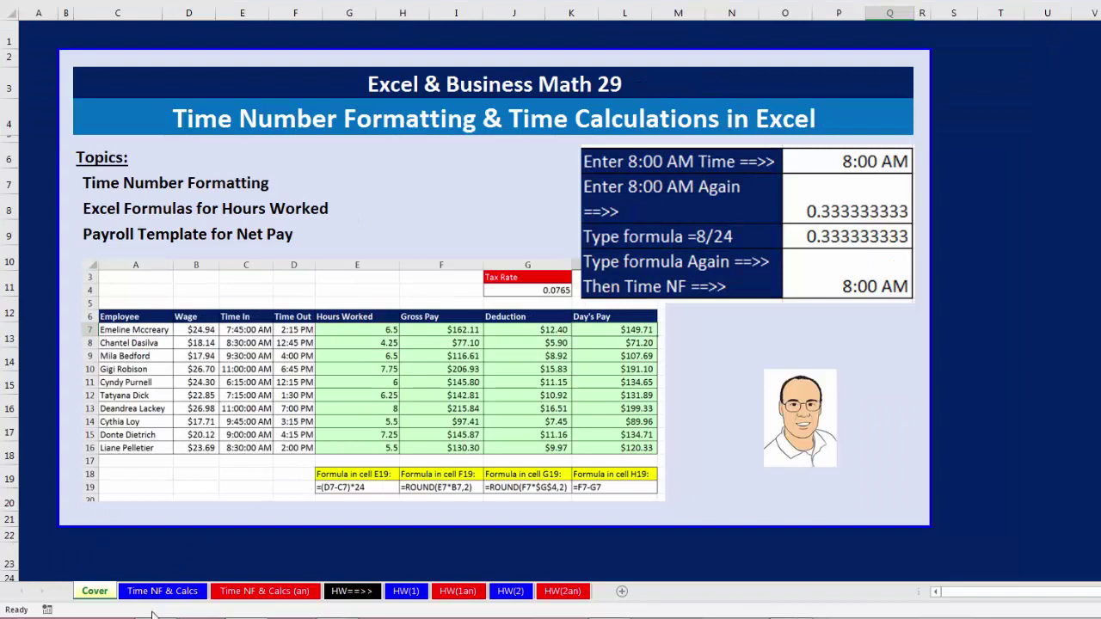
# - On the Time NF & Calcs sheet, enter 8:00:00AM without a space in cell B7
pyautogui.click(183, 599)
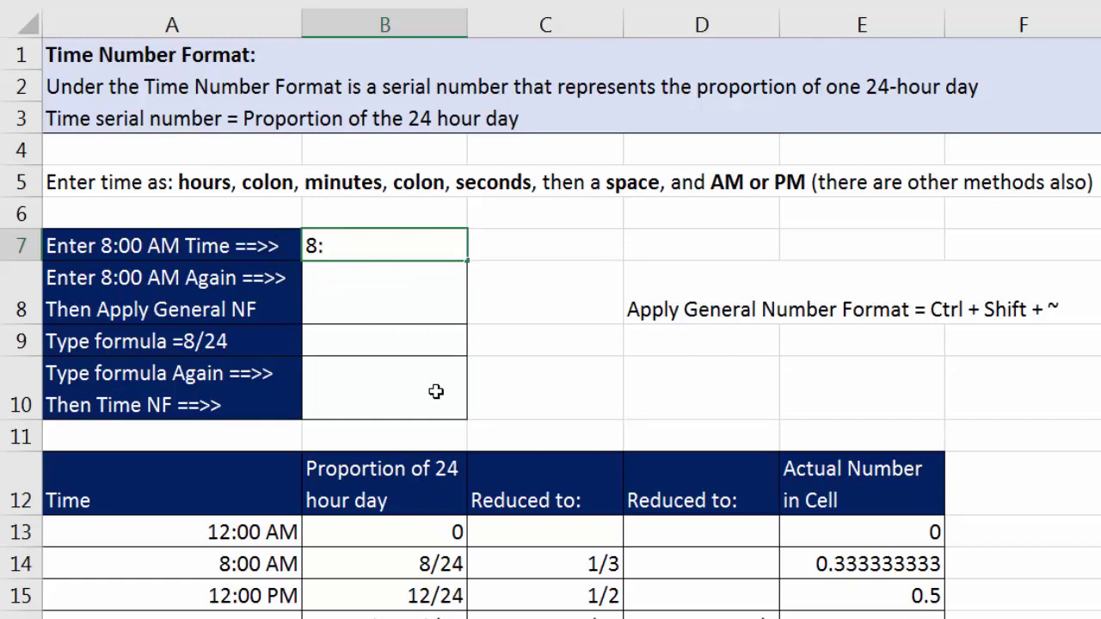
pyautogui.write('00:00')
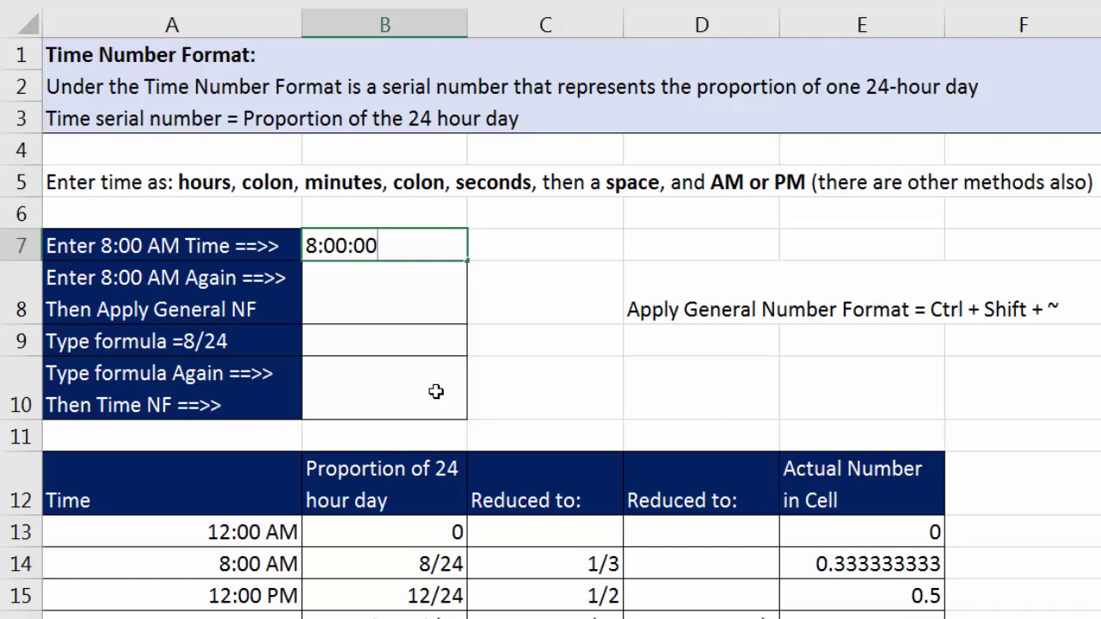
pyautogui.write('M')
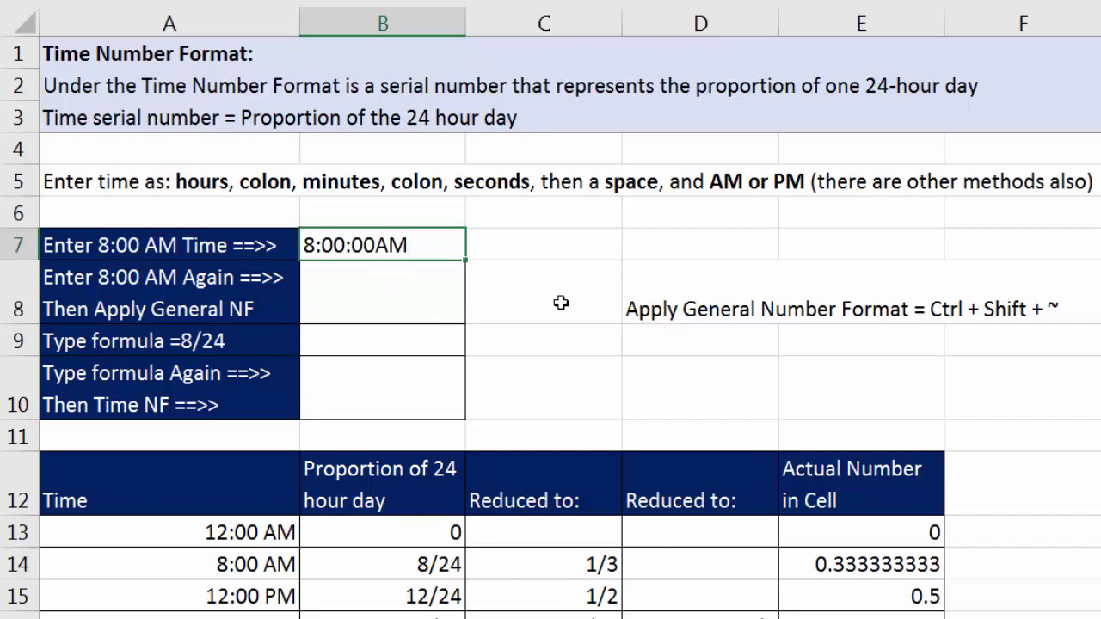
pyautogui.press('Return')
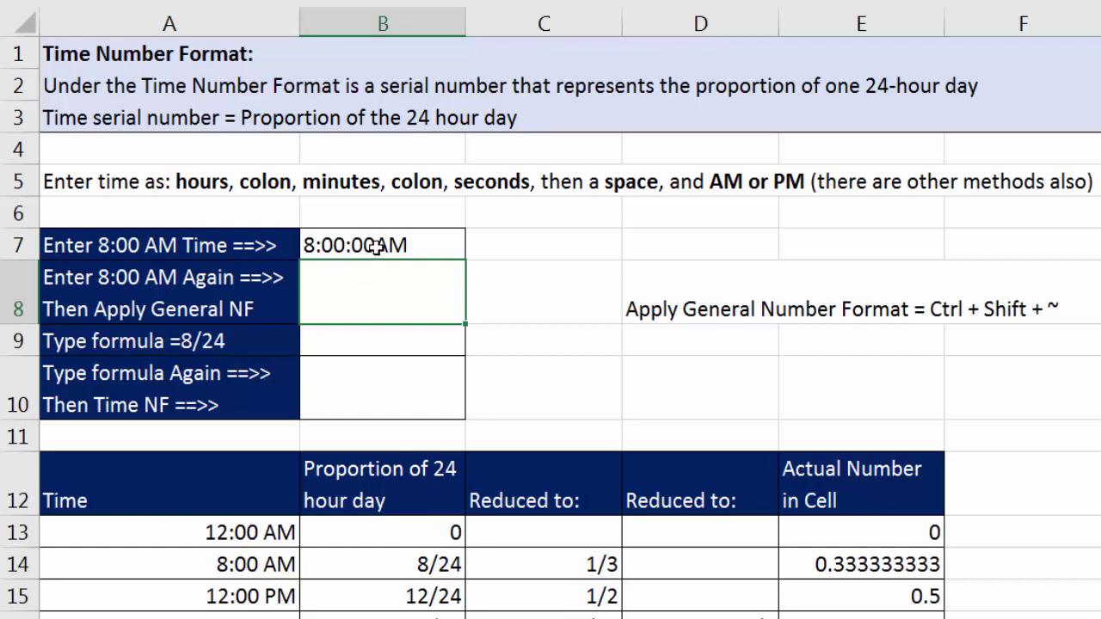
# - Correct the time in cell B7 to 8:00:00 AM by adding the space before AM
pyautogui.click(377, 245)
pyautogui.doubleClick(377, 245)
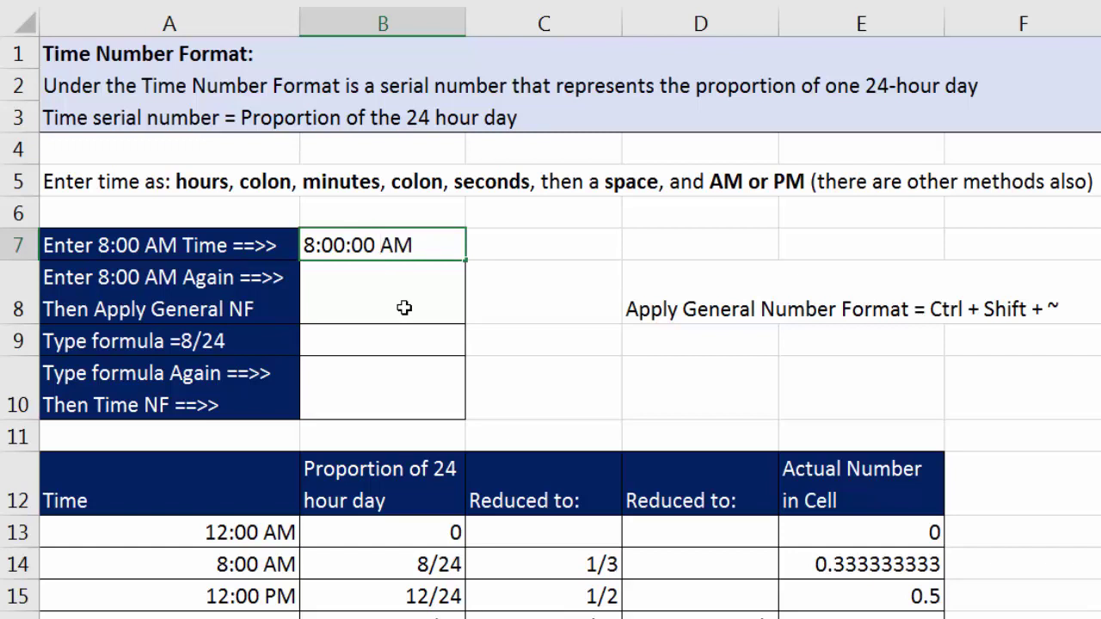
pyautogui.press('Return')
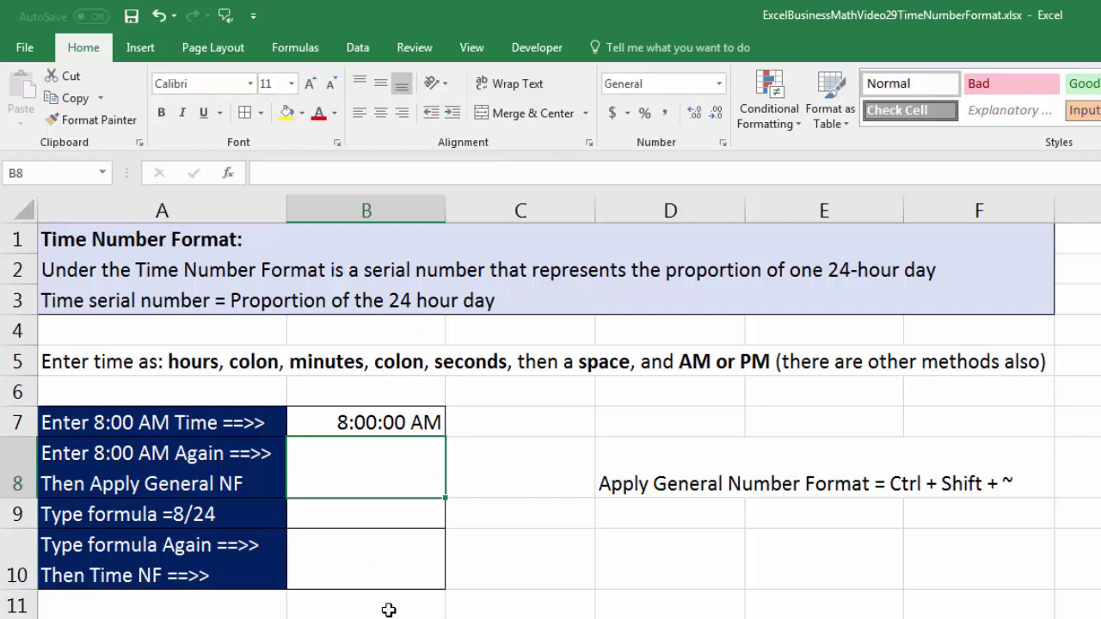
# - Enter 8:00 am in cell B8, keeping that cell selected
pyautogui.write('8:00')
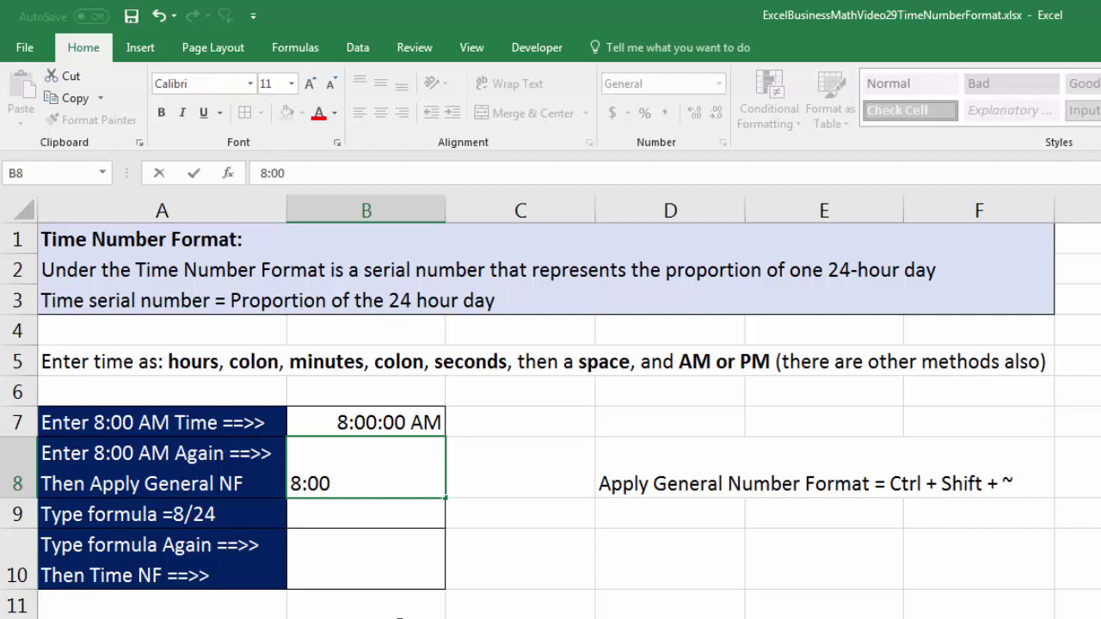
pyautogui.write(' AM')
pyautogui.press('BackSpace')
pyautogui.press('BackSpace')
pyautogui.write('am')
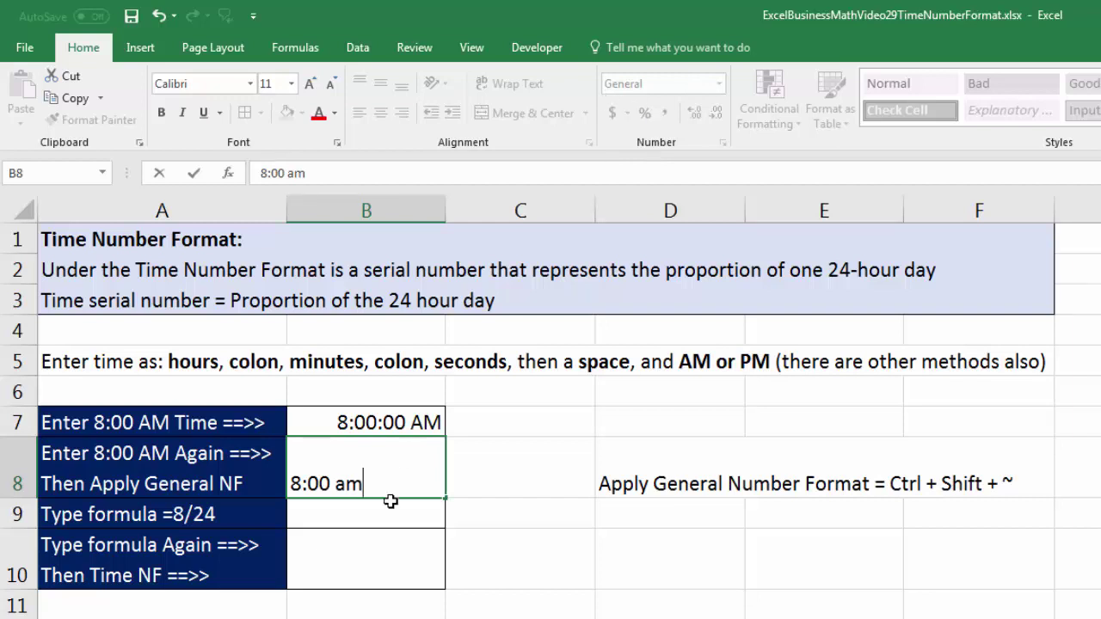
pyautogui.hotkey('ctrl', 'Return')
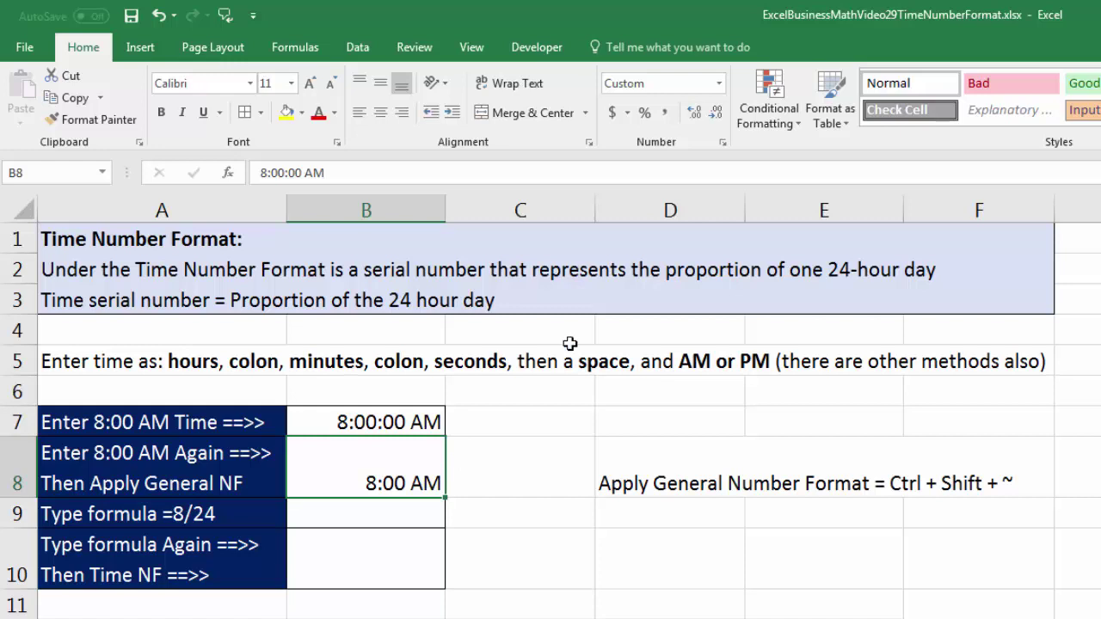
# - Apply the General number format to the time in cell B8
pyautogui.click(719, 84)
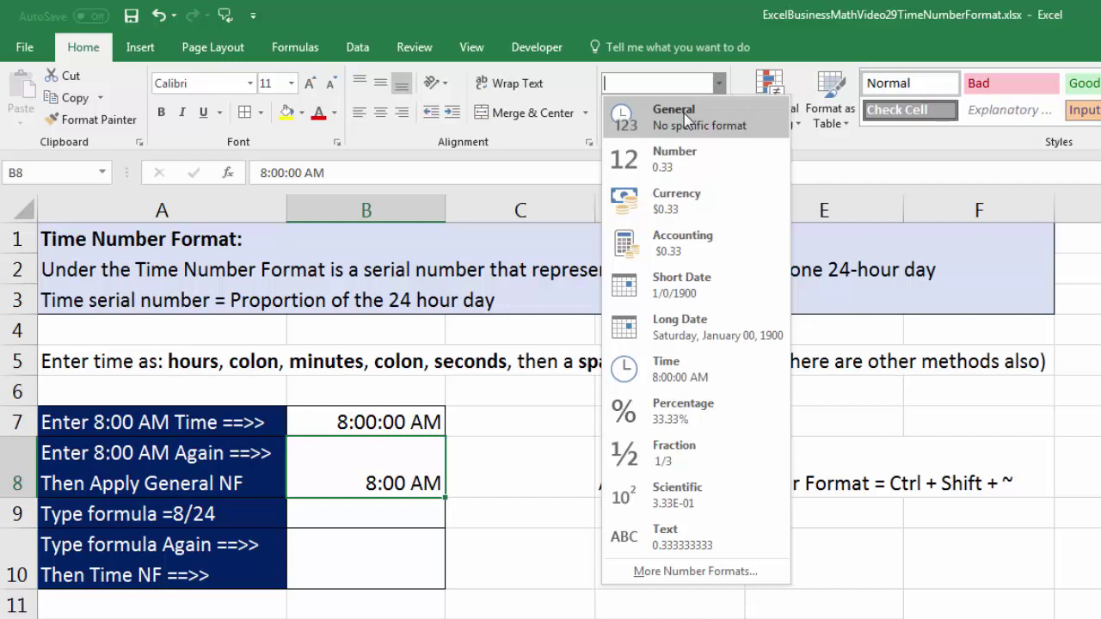
pyautogui.press('Escape')
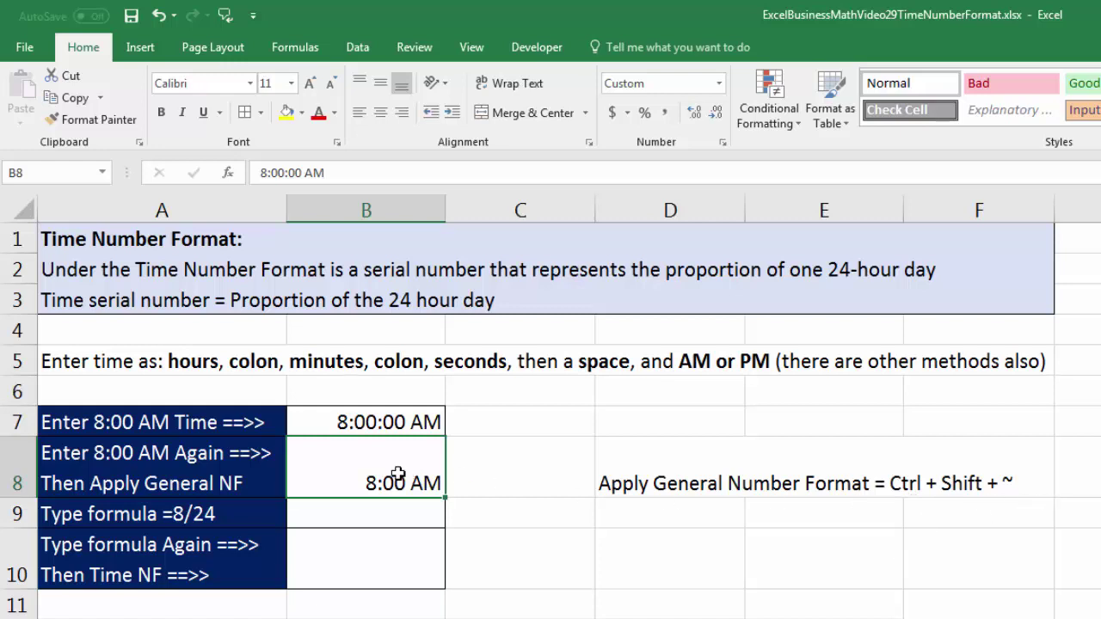
pyautogui.click(719, 83)
pyautogui.click(595, 507)
pyautogui.hotkey('ctrl', 'shift', '`')
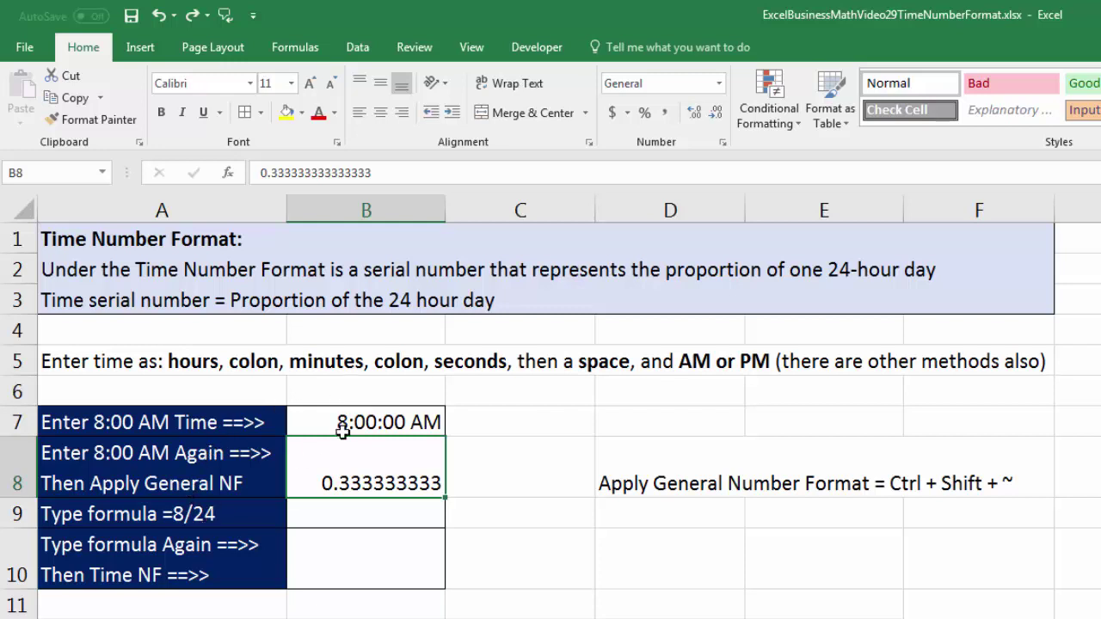
# - Enter the formula =8/24 in cell B9, keeping that cell selected
pyautogui.click(344, 518)
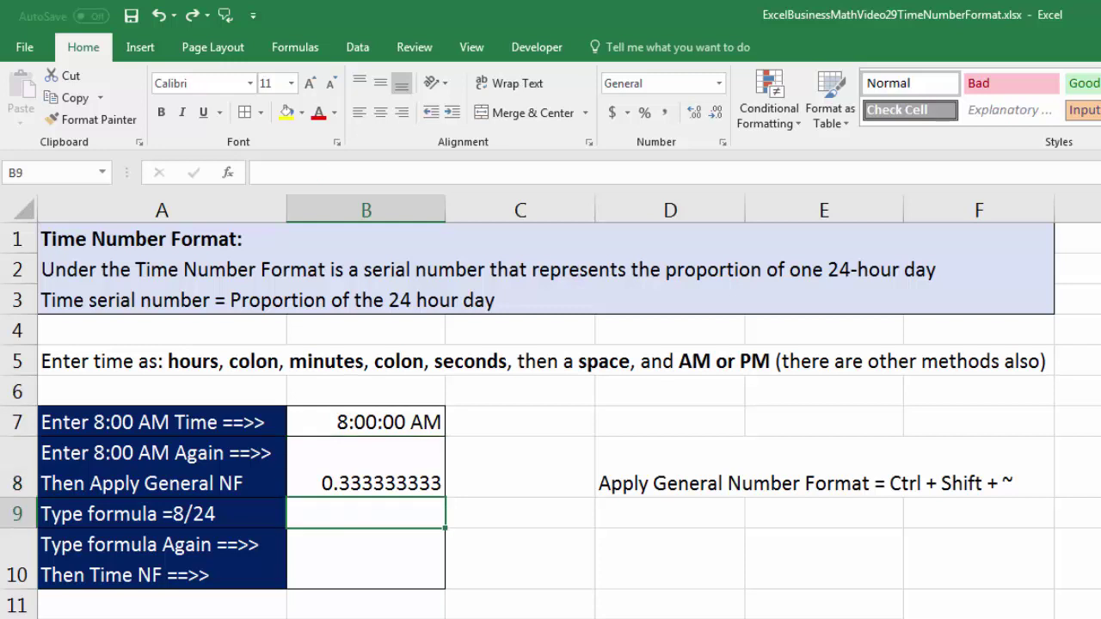
pyautogui.write('=8')
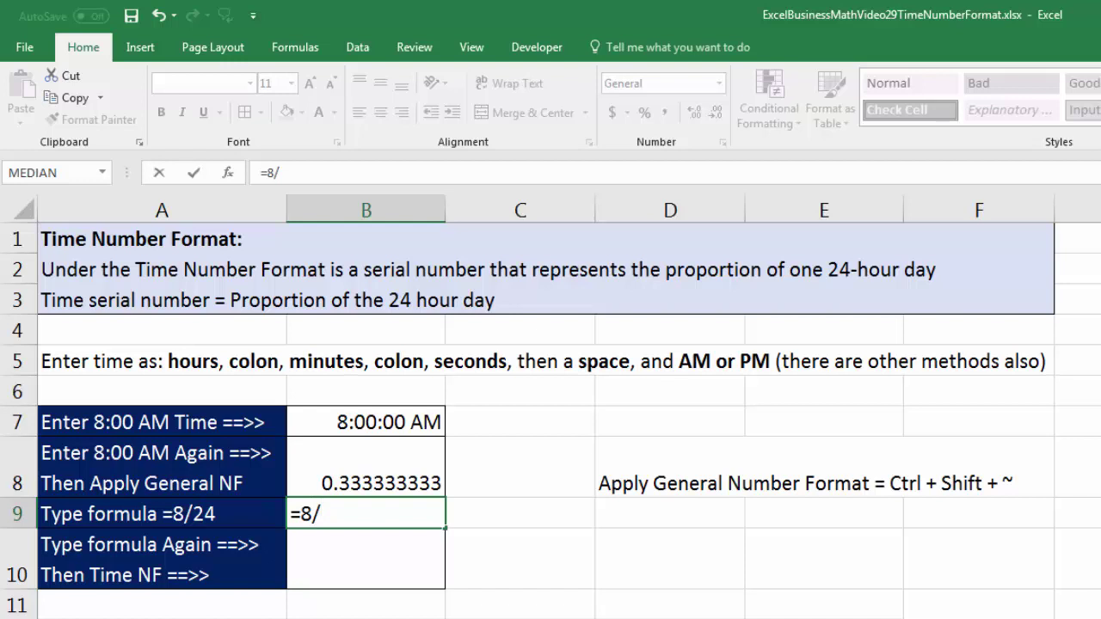
pyautogui.write('/24')
pyautogui.hotkey('ctrl', 'Return')
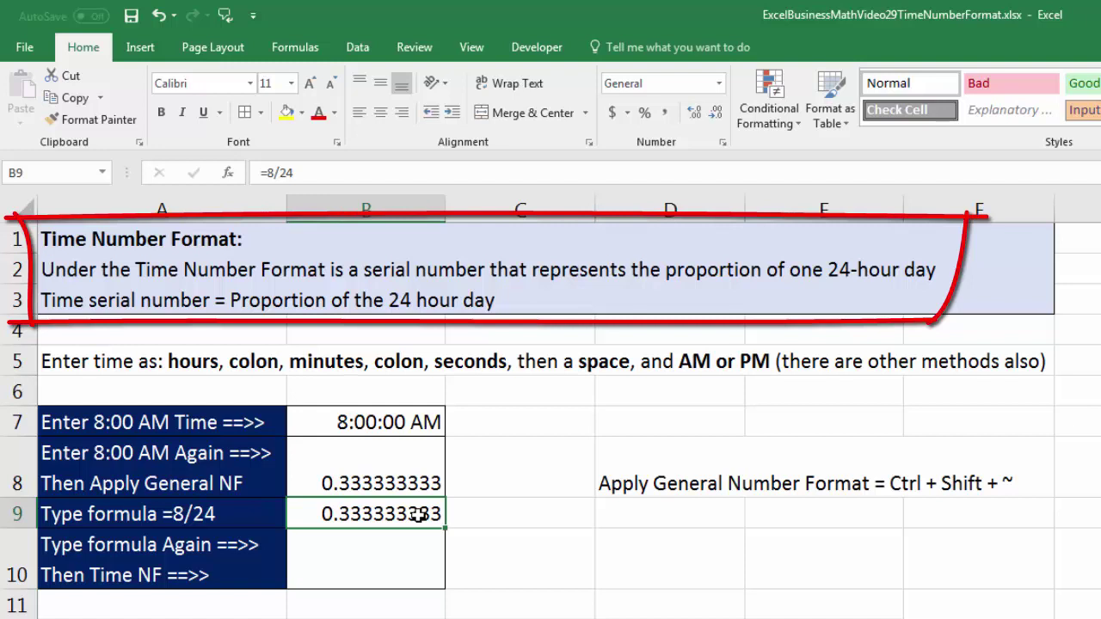
# - Enter the formula =8/24 in cell B10 and apply the Time number format to it
pyautogui.click(381, 482)
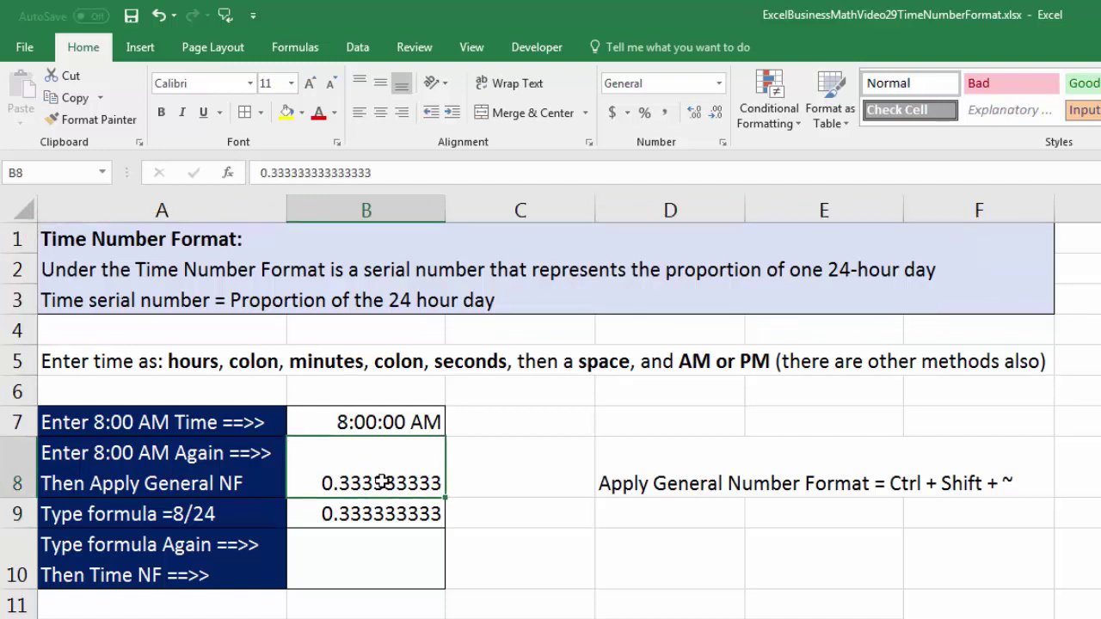
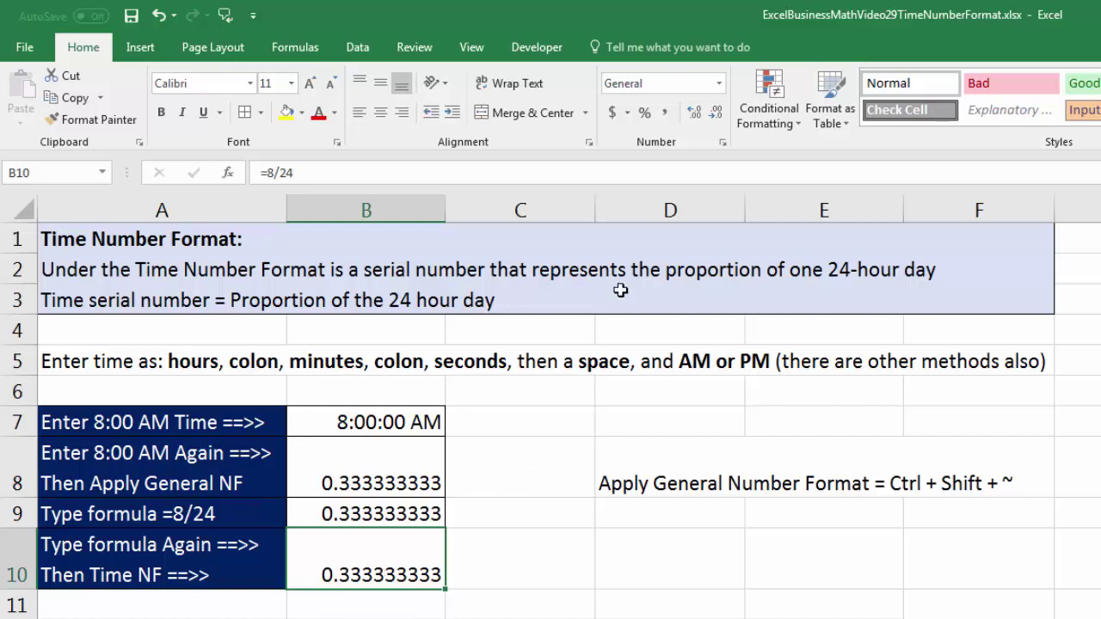
pyautogui.click(719, 83)
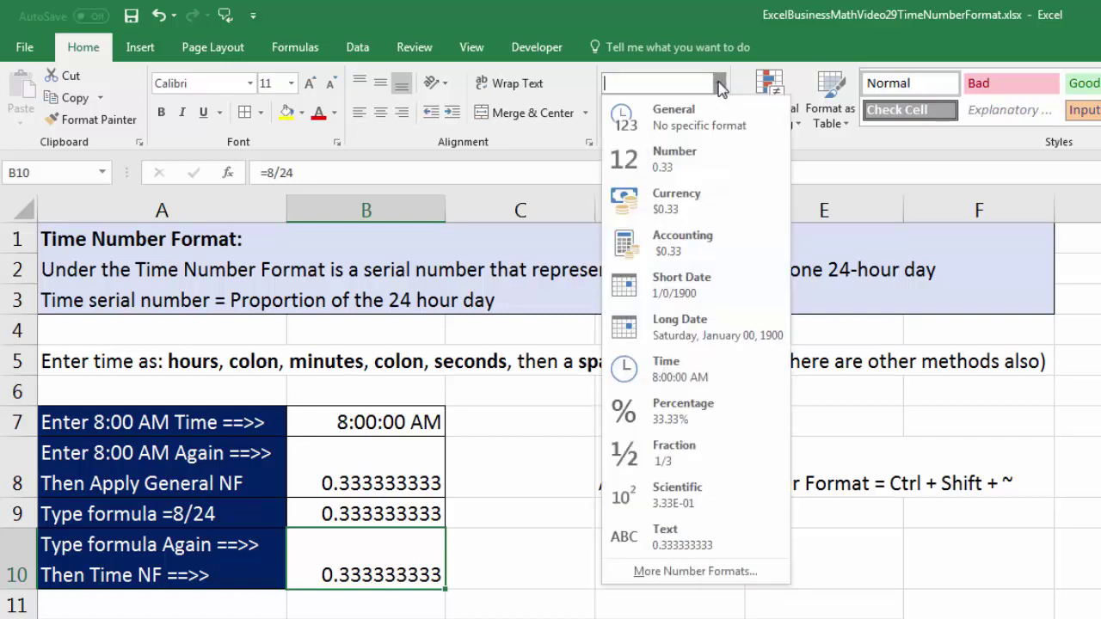
pyautogui.click(664, 378)
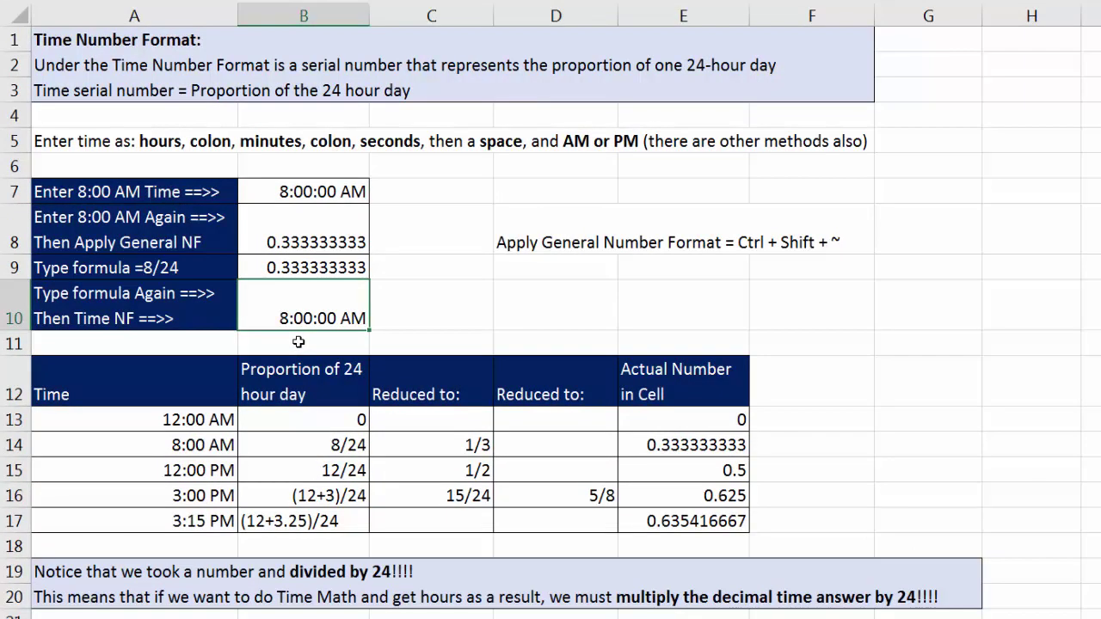
# - Examine how the times in rows 13 to 17 correspond to proportions of a 24-hour day and to the actual cell numbers
pyautogui.click(551, 303)
pyautogui.click(665, 311)
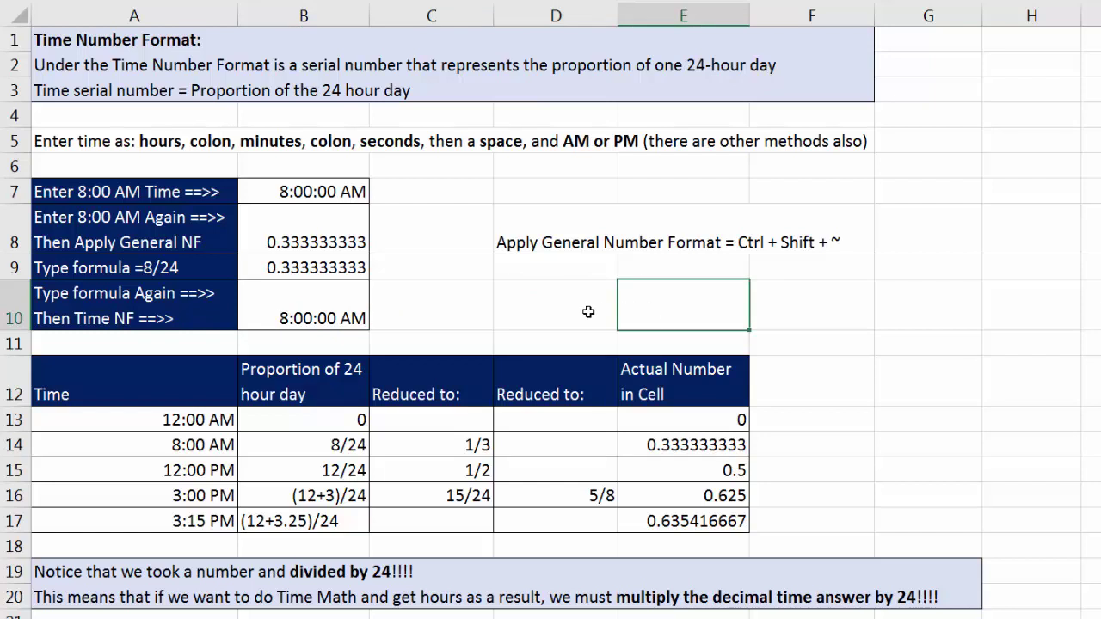
pyautogui.click(327, 318)
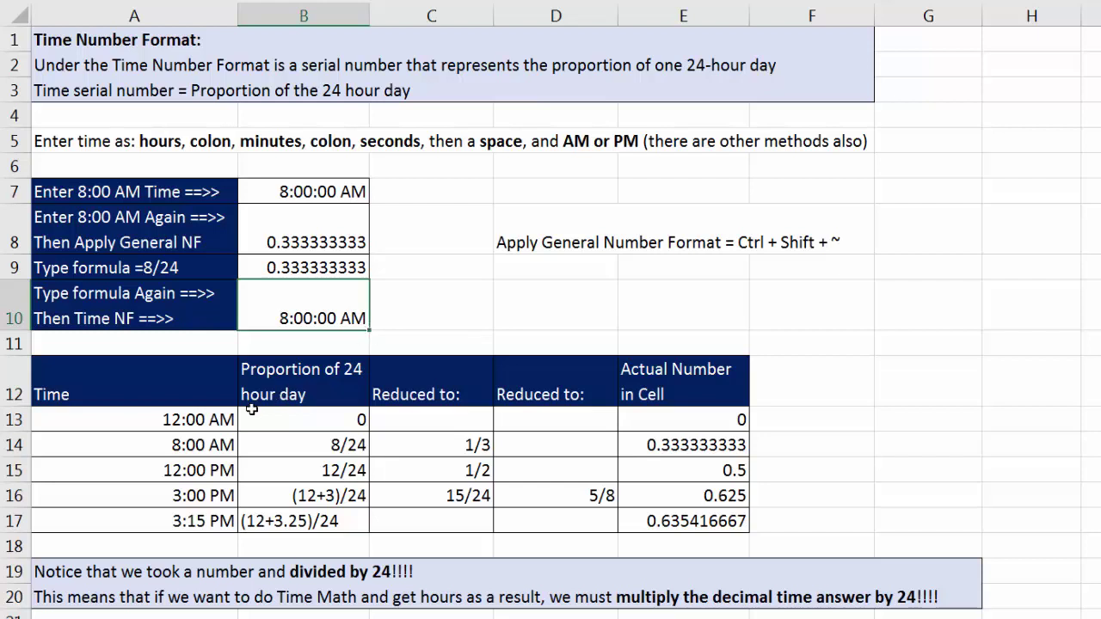
pyautogui.click(193, 423)
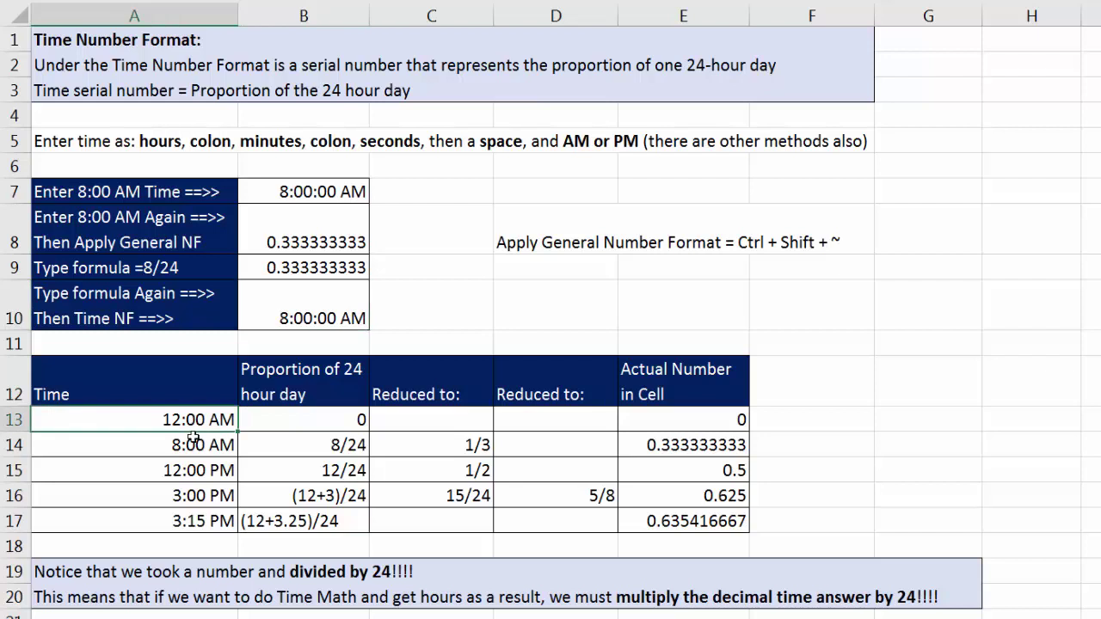
pyautogui.click(325, 421)
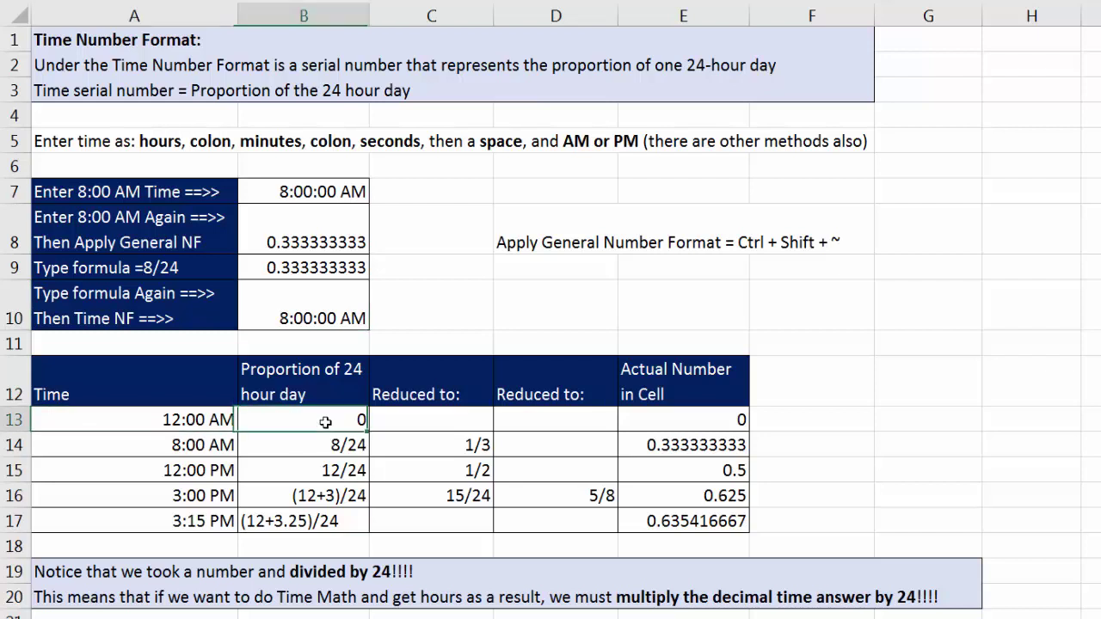
pyautogui.click(185, 448)
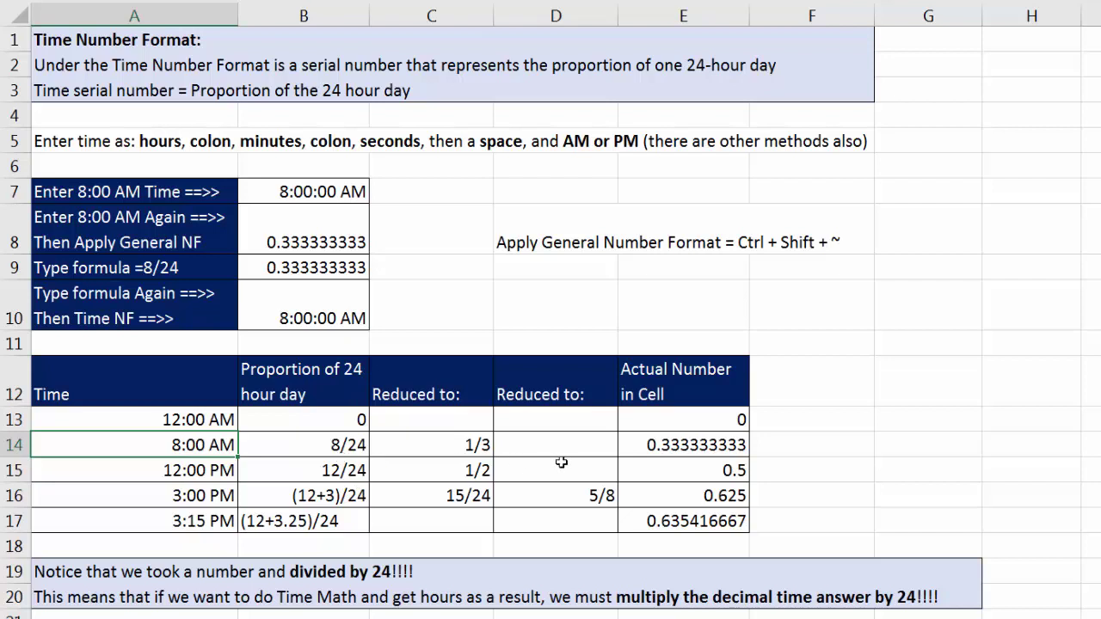
pyautogui.click(669, 448)
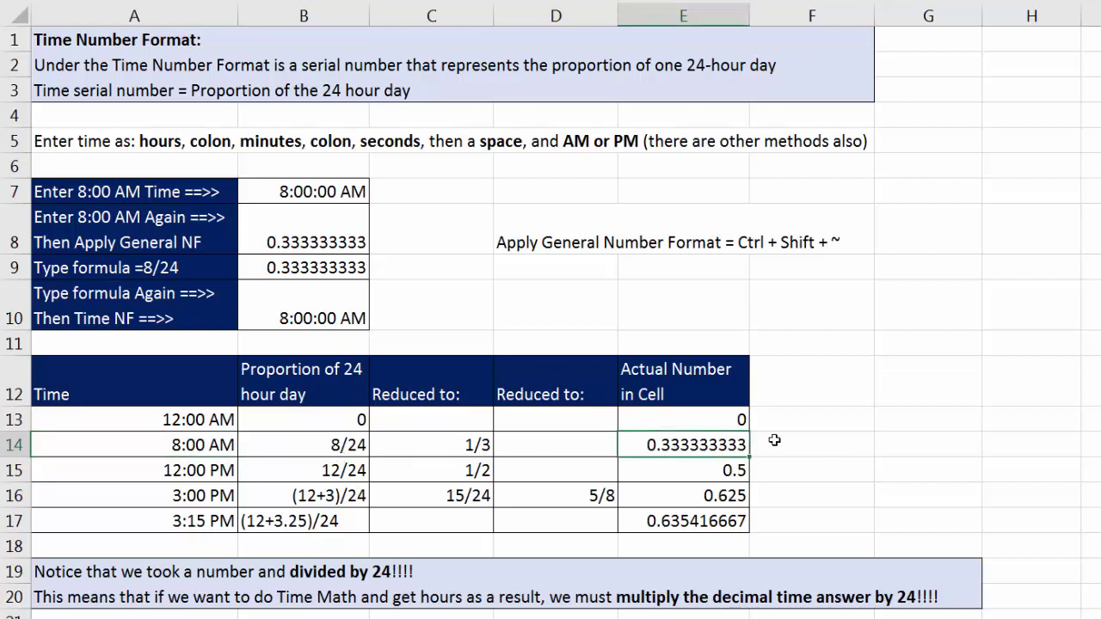
pyautogui.click(161, 472)
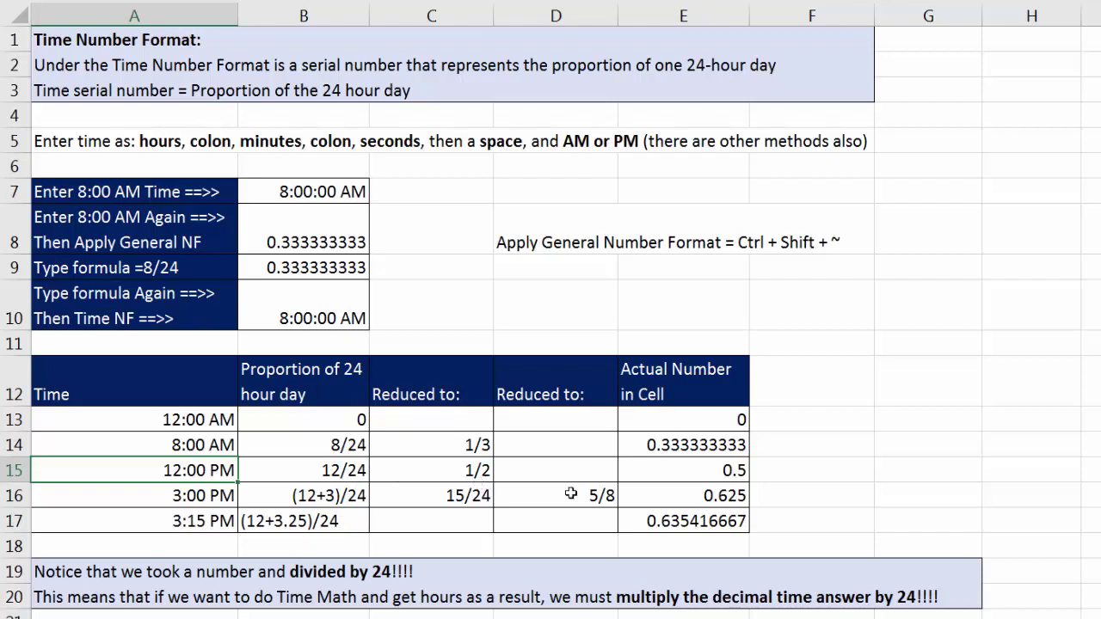
pyautogui.click(687, 472)
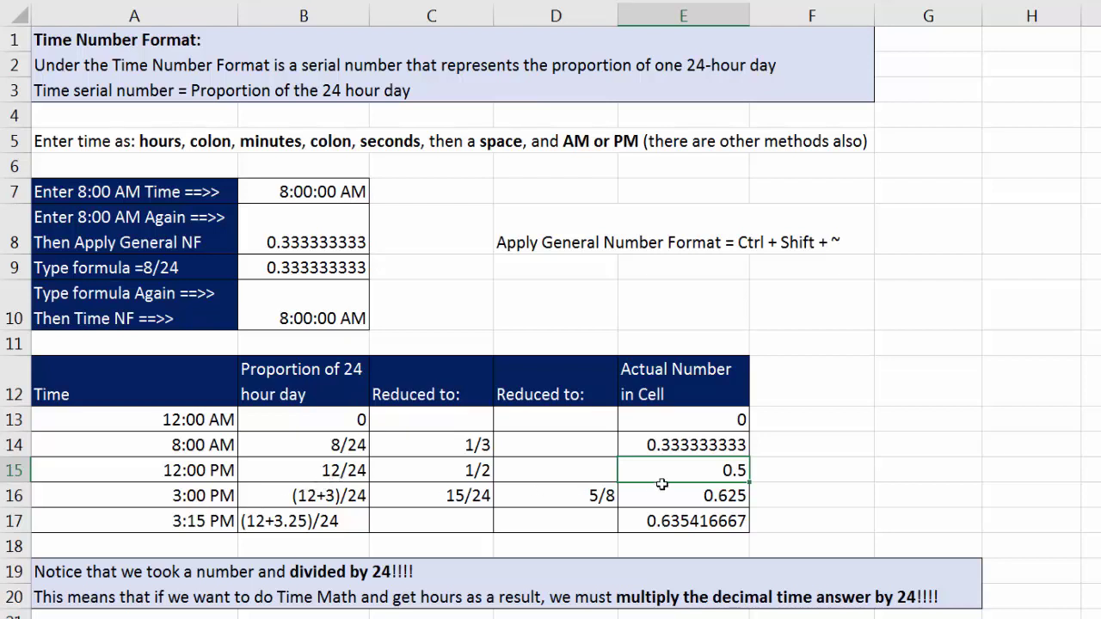
pyautogui.click(685, 498)
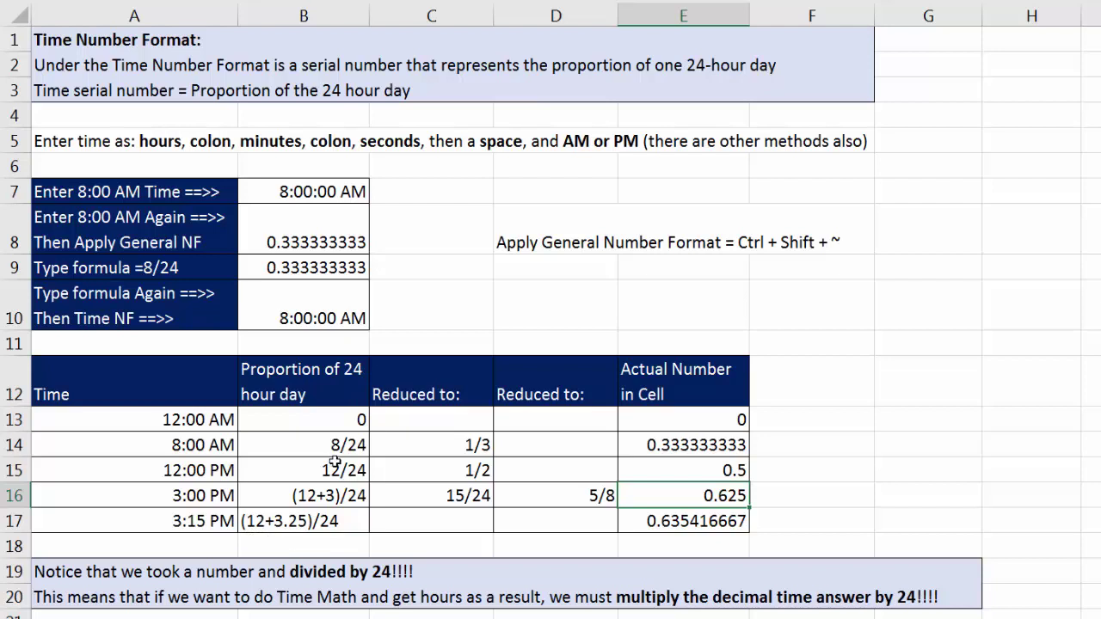
pyautogui.click(675, 525)
pyautogui.click(698, 445)
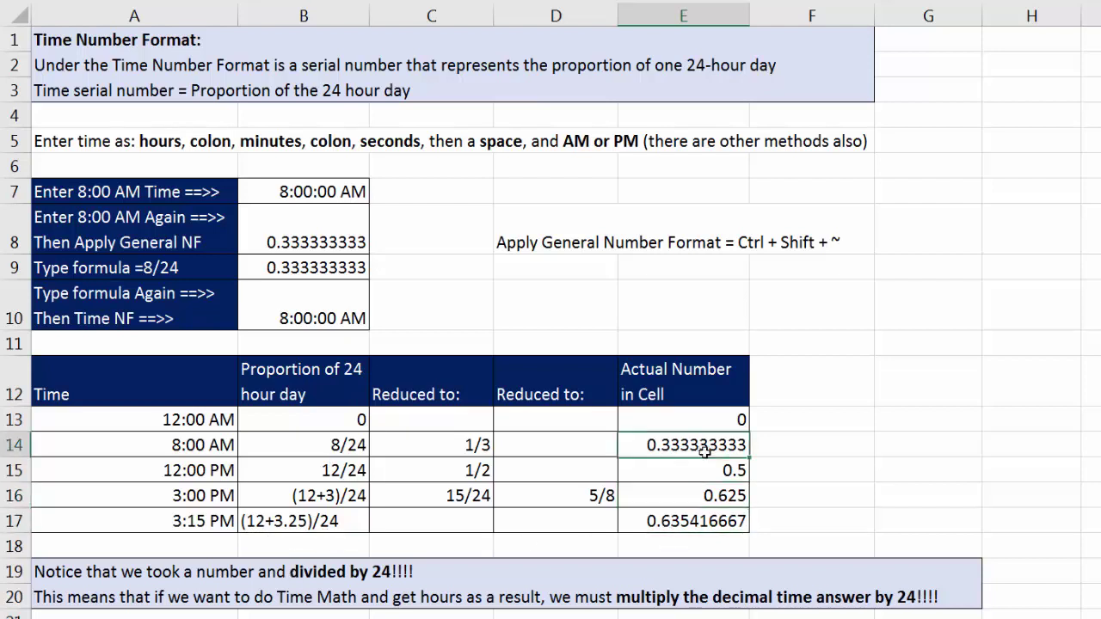
pyautogui.click(706, 473)
pyautogui.click(706, 496)
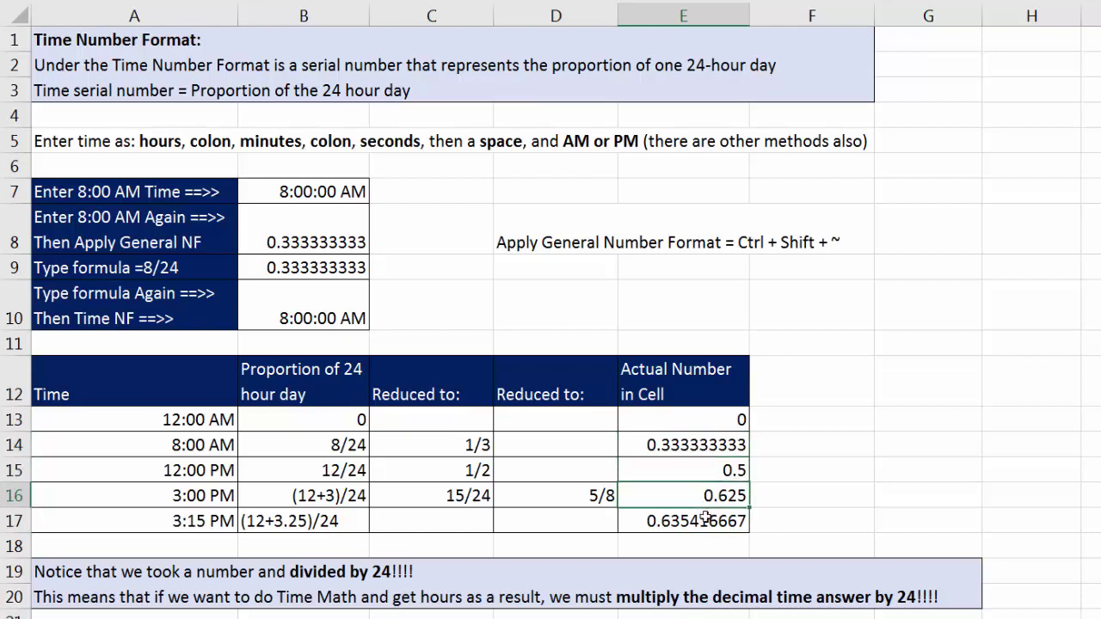
pyautogui.click(708, 521)
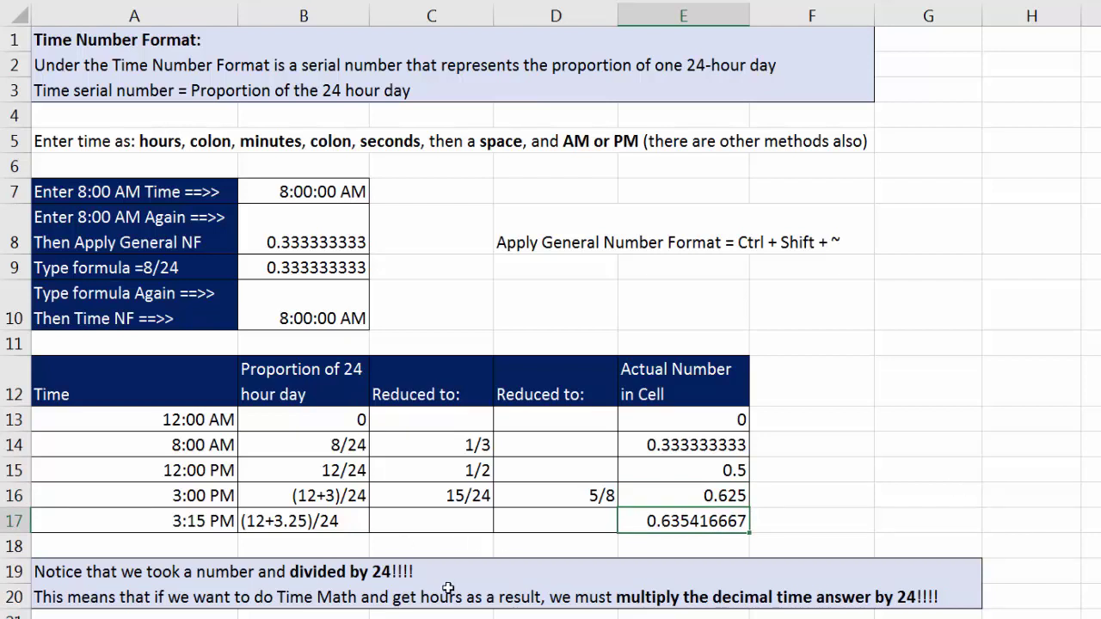
# - Review the Time In, Time Out and Total Hours worked cells in the wage block at rows 22 to 26
pyautogui.scroll(-5, 449, 577)
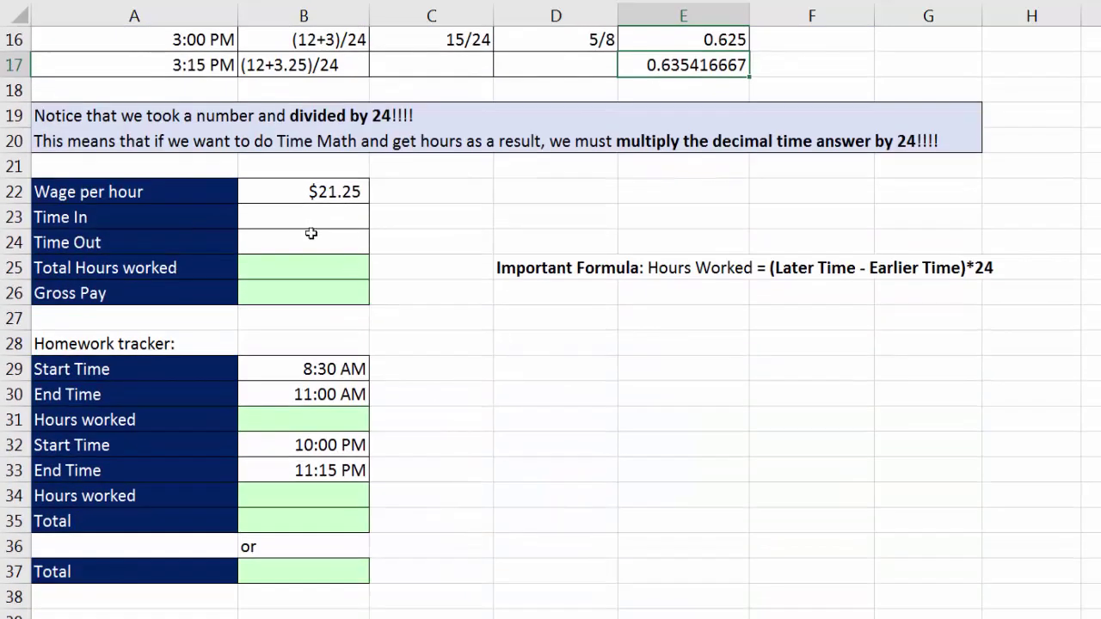
pyautogui.click(309, 217)
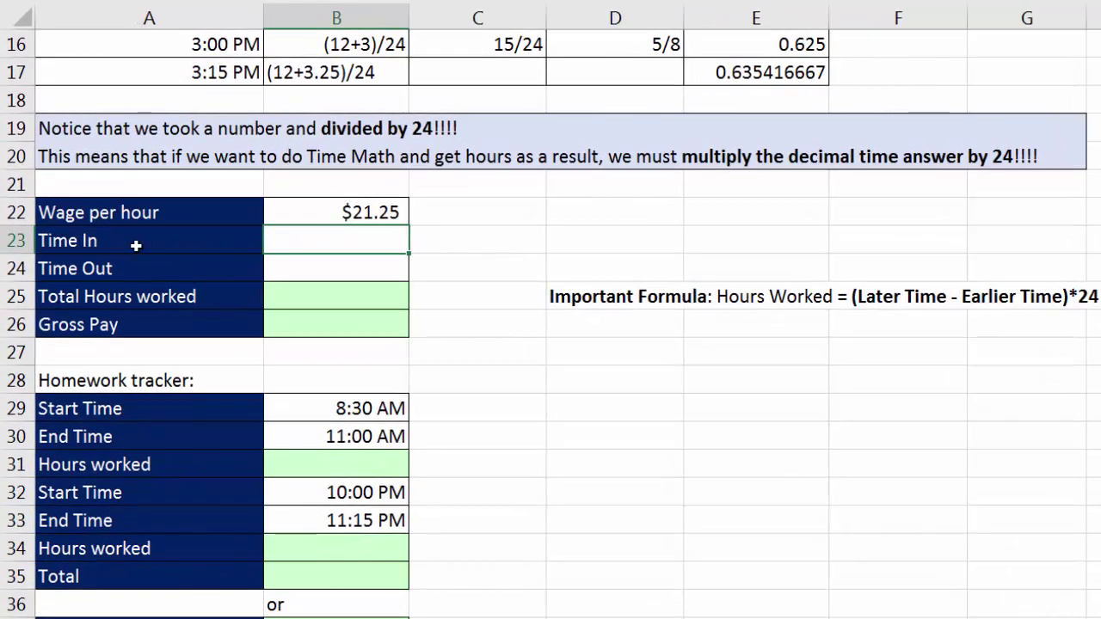
pyautogui.click(136, 246)
pyautogui.click(144, 272)
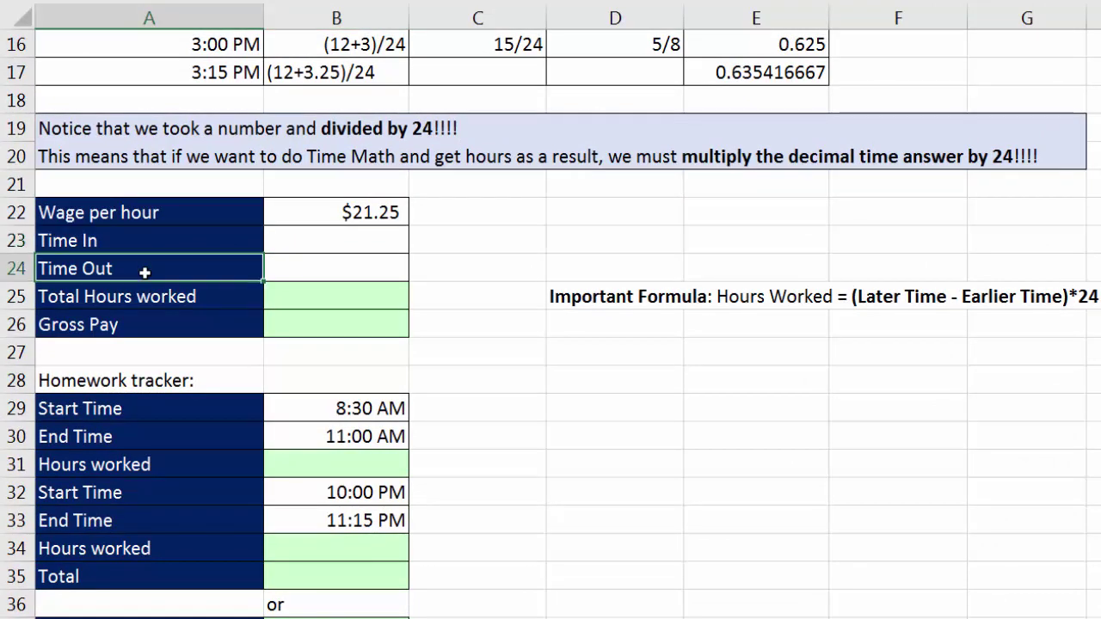
pyautogui.click(308, 295)
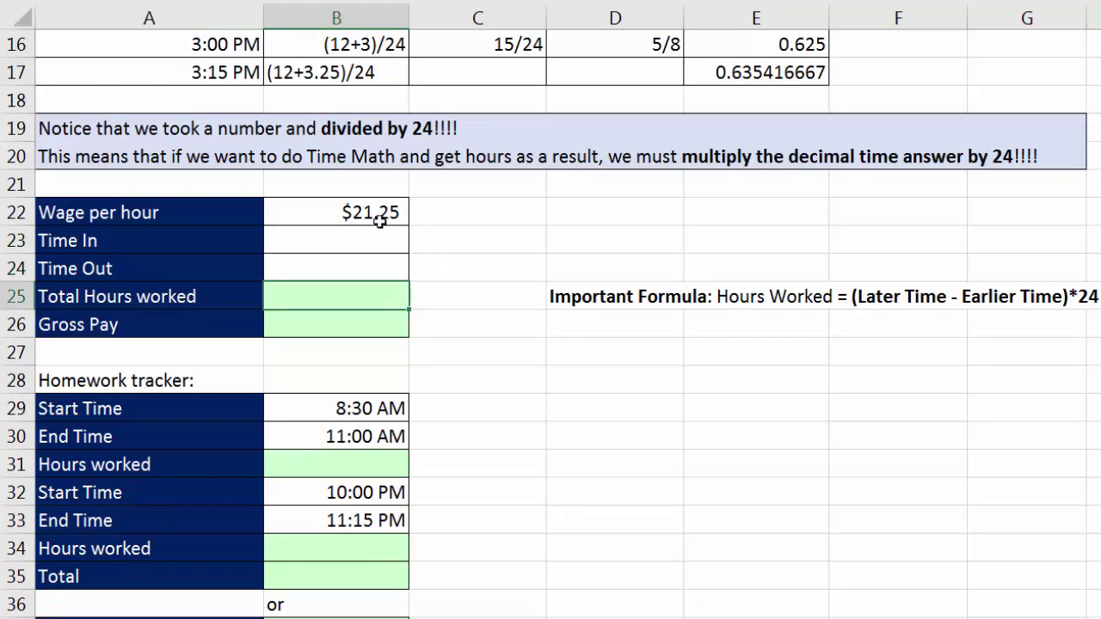
# - Enter 8:00 AM as the Time In in cell B23 and 12:00 PM as the Time Out in cell B24
pyautogui.click(332, 330)
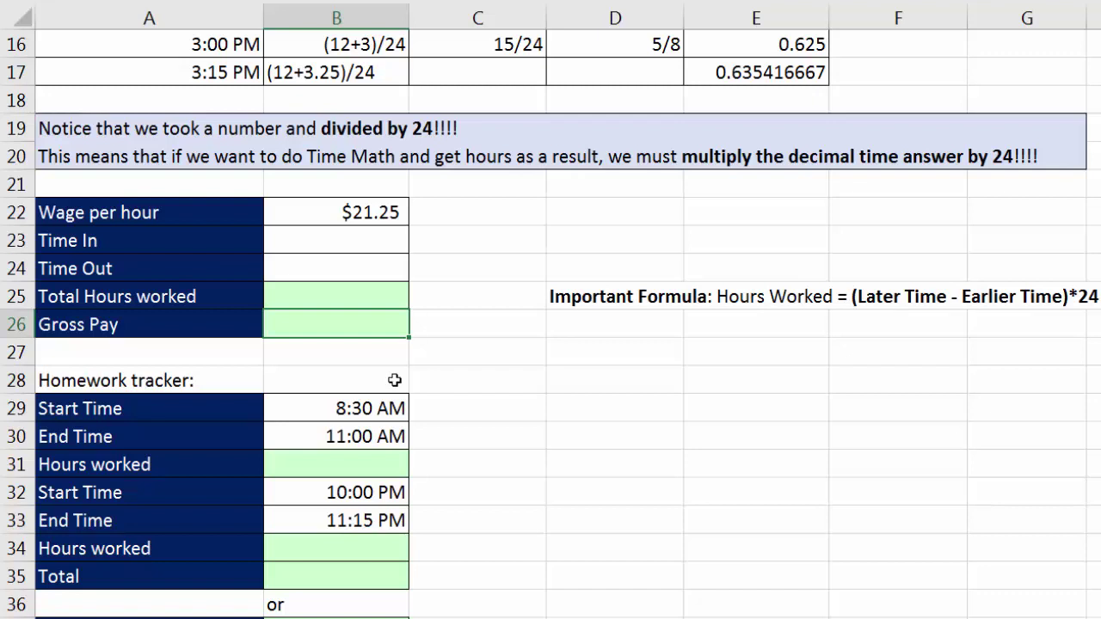
pyautogui.click(333, 241)
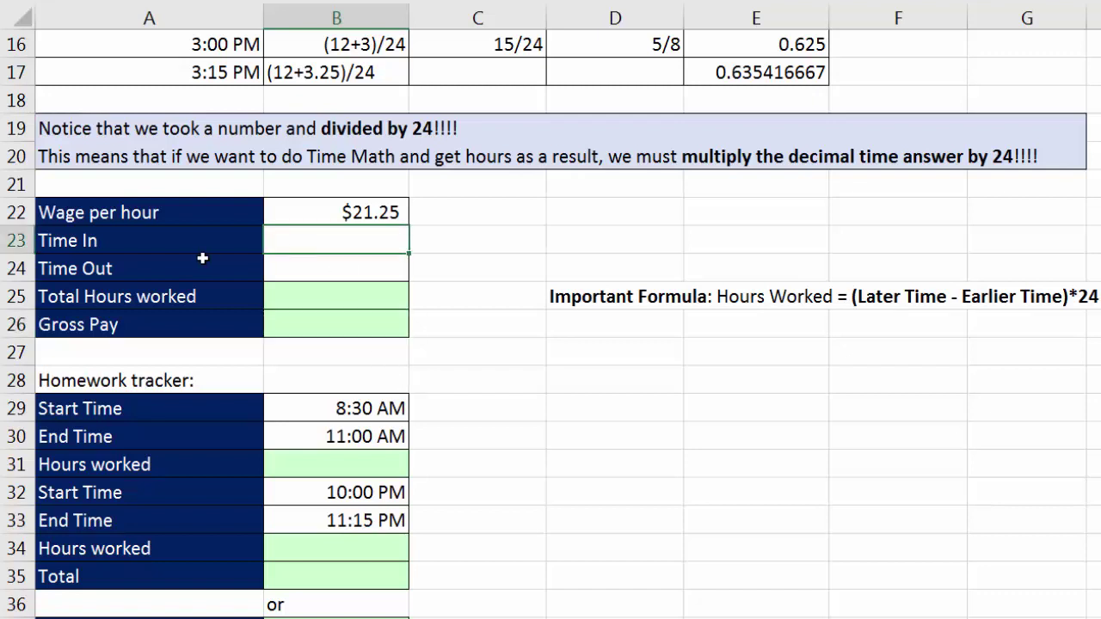
pyautogui.write('8:00 am')
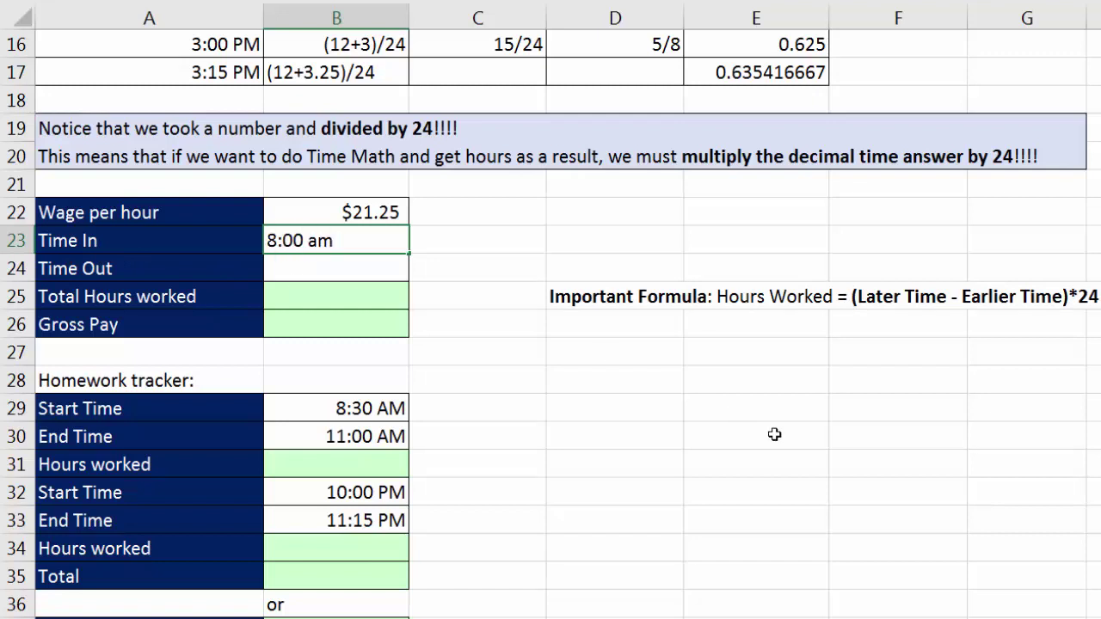
pyautogui.press('Return')
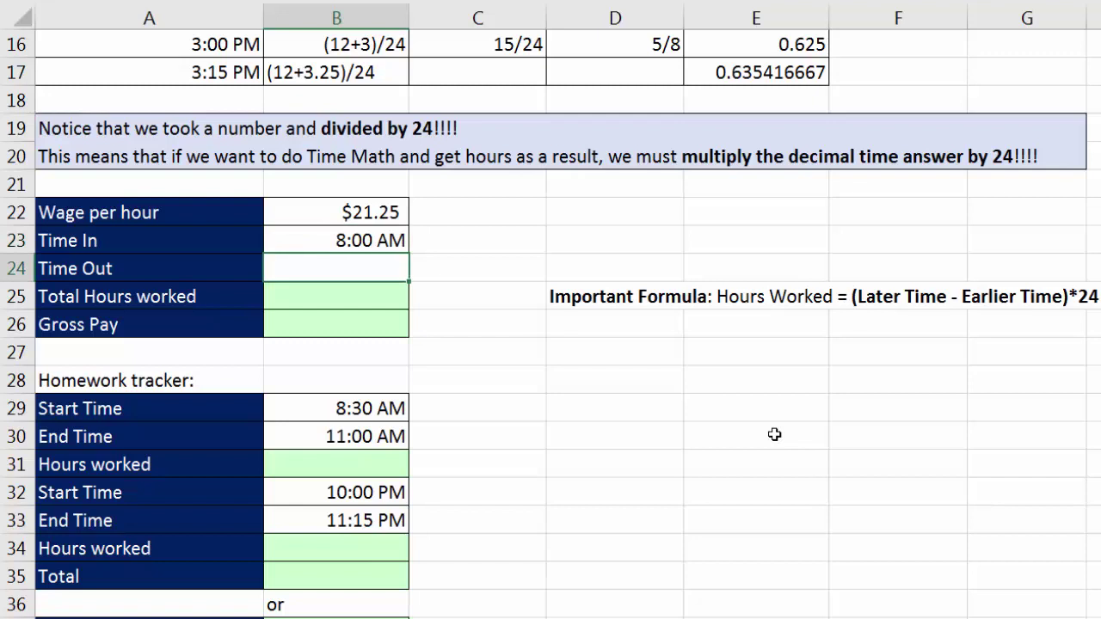
pyautogui.write('12:00 pm')
pyautogui.press('Return')
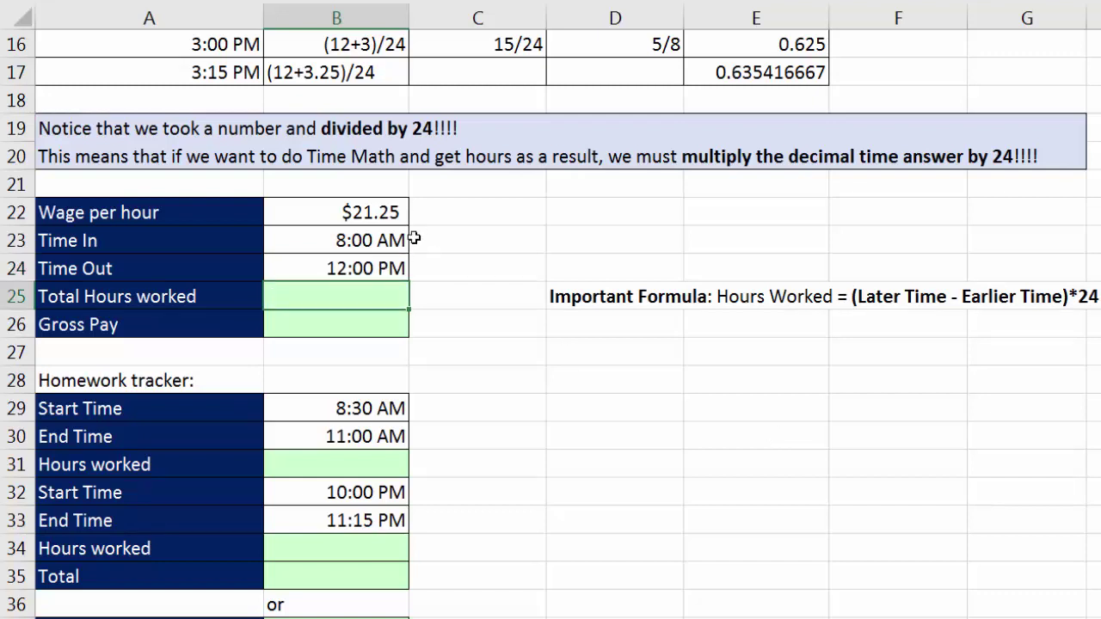
# - Compare the Time In and Time Out entries in cells B23 and B24 with the empty Total Hours worked cell
pyautogui.click(379, 275)
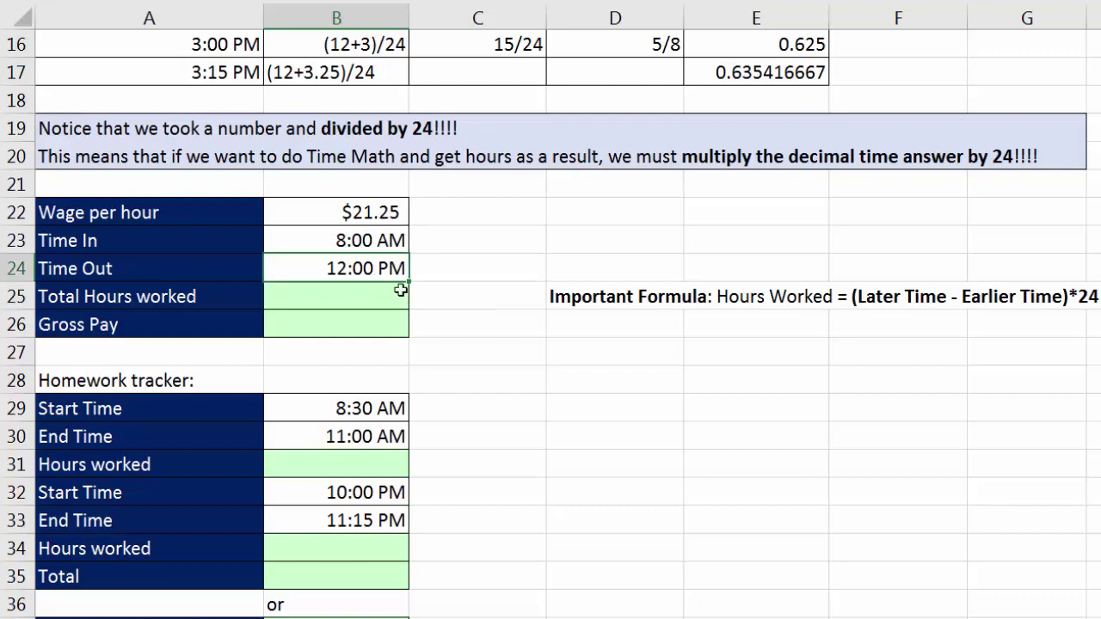
pyautogui.click(379, 243)
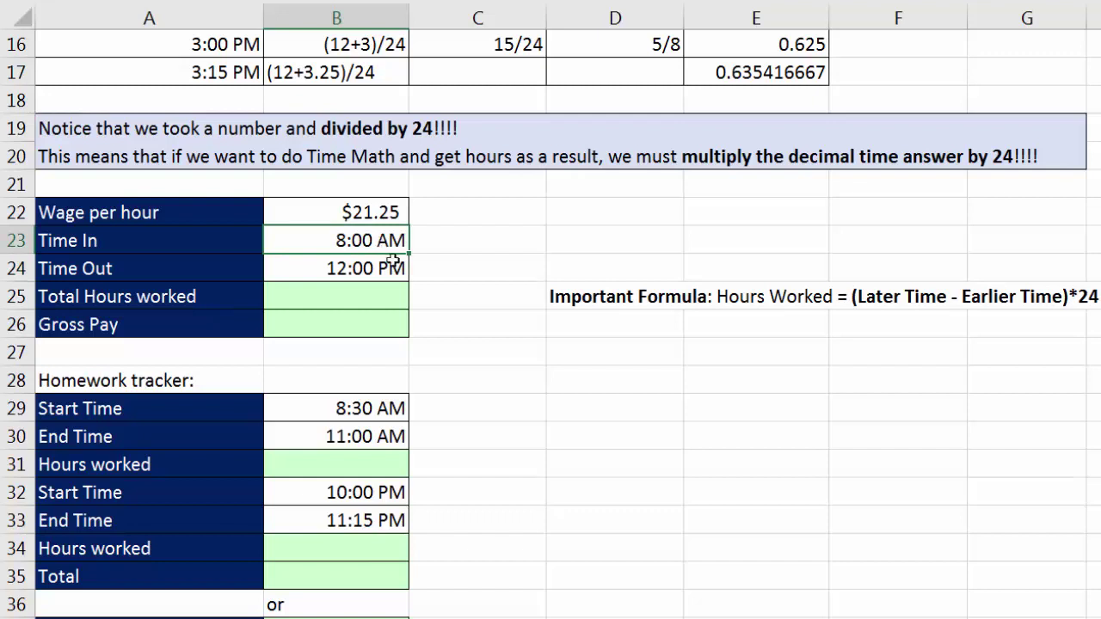
pyautogui.click(340, 294)
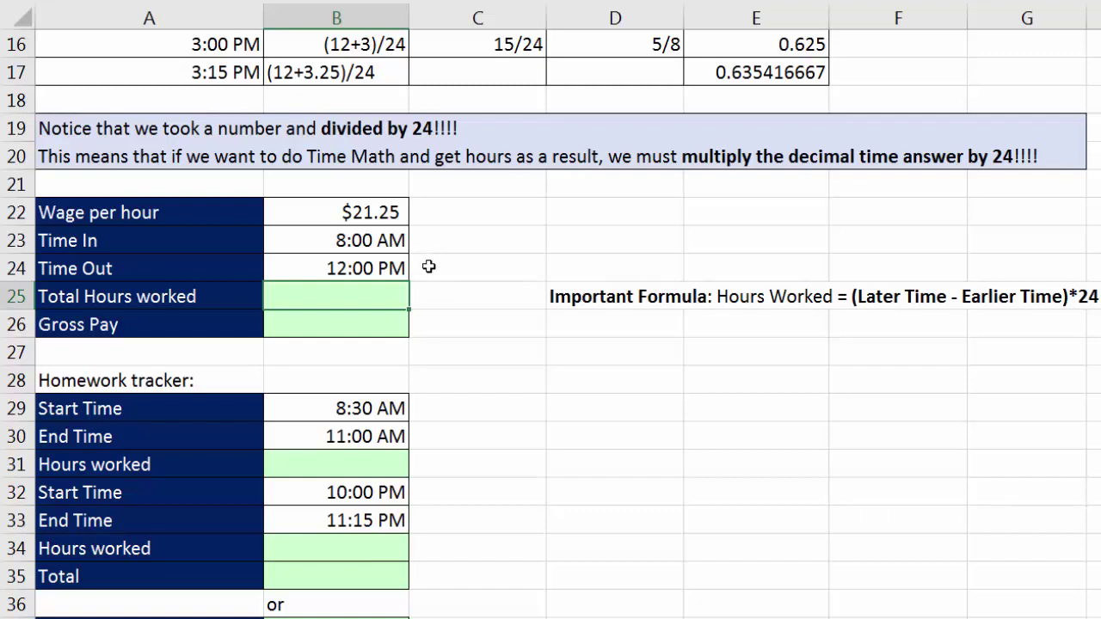
pyautogui.click(379, 242)
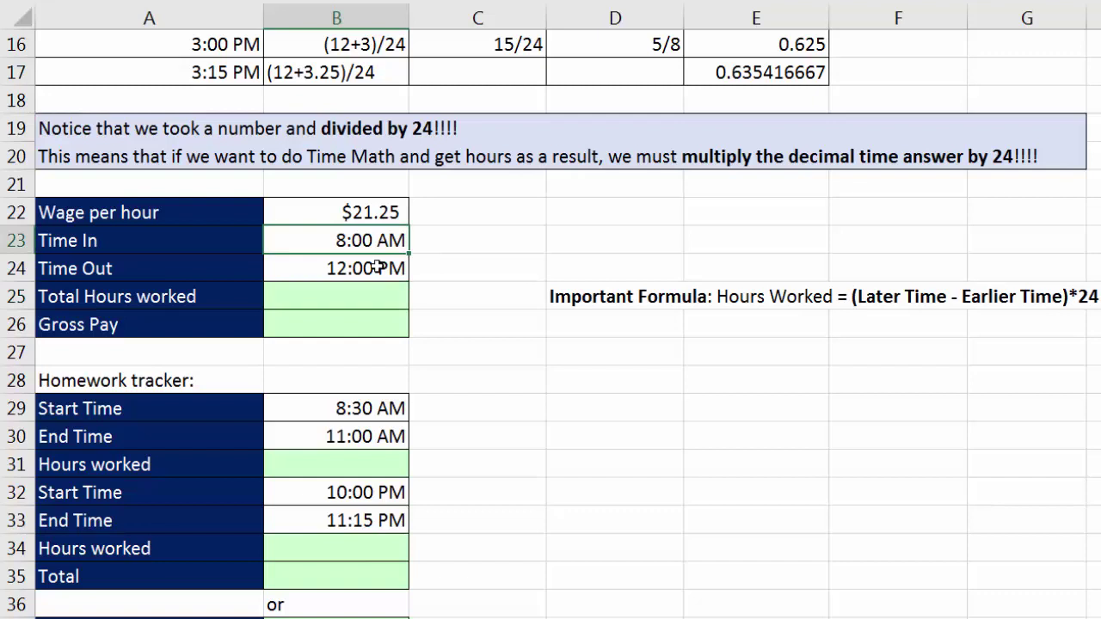
pyautogui.click(378, 267)
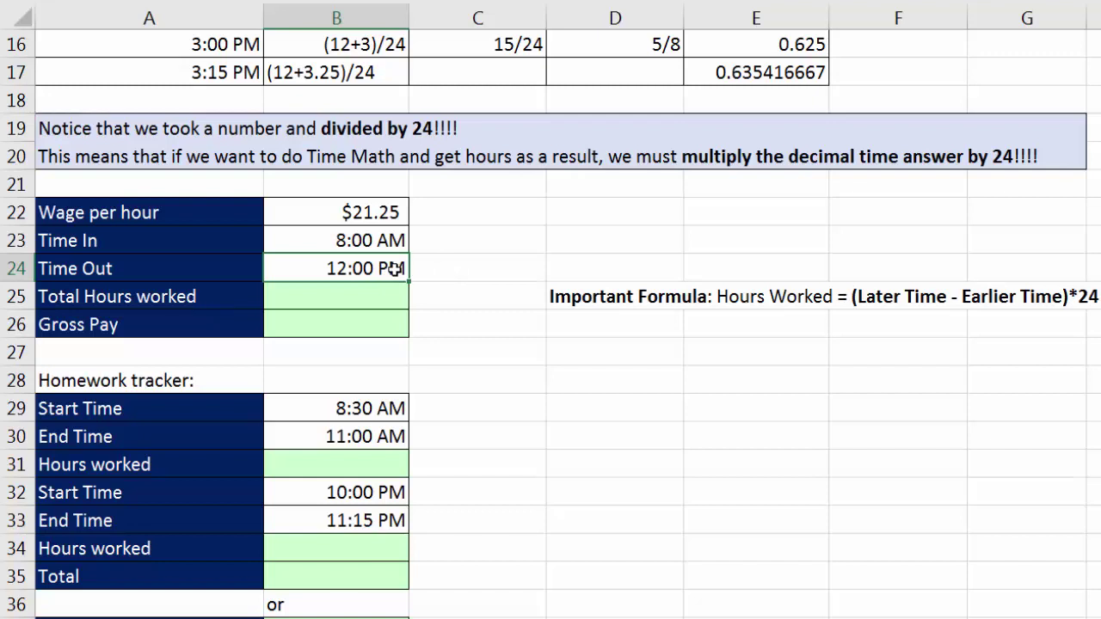
pyautogui.click(391, 241)
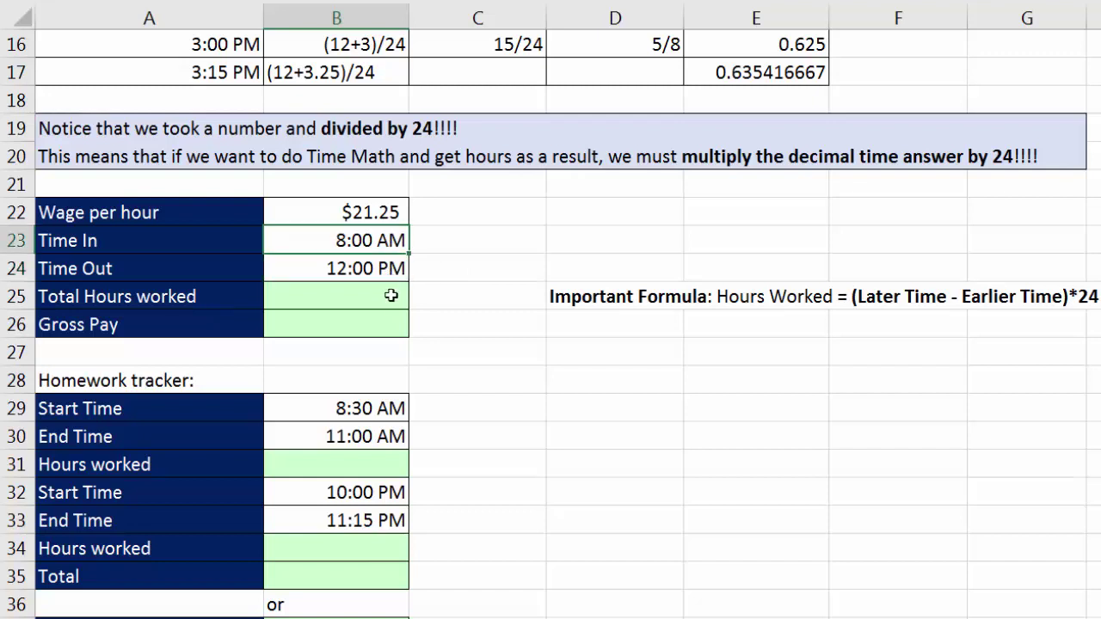
# - Enter the formula =B24-B23 in cell B25 to subtract the Time In from the Time Out
pyautogui.click(391, 296)
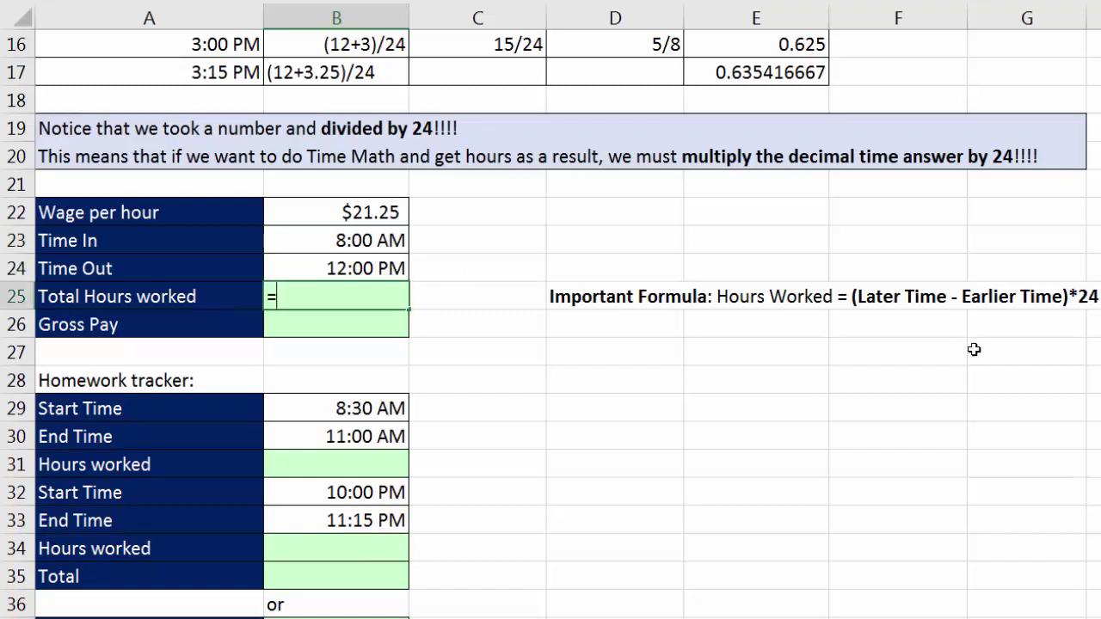
pyautogui.write('=')
pyautogui.press('Up')
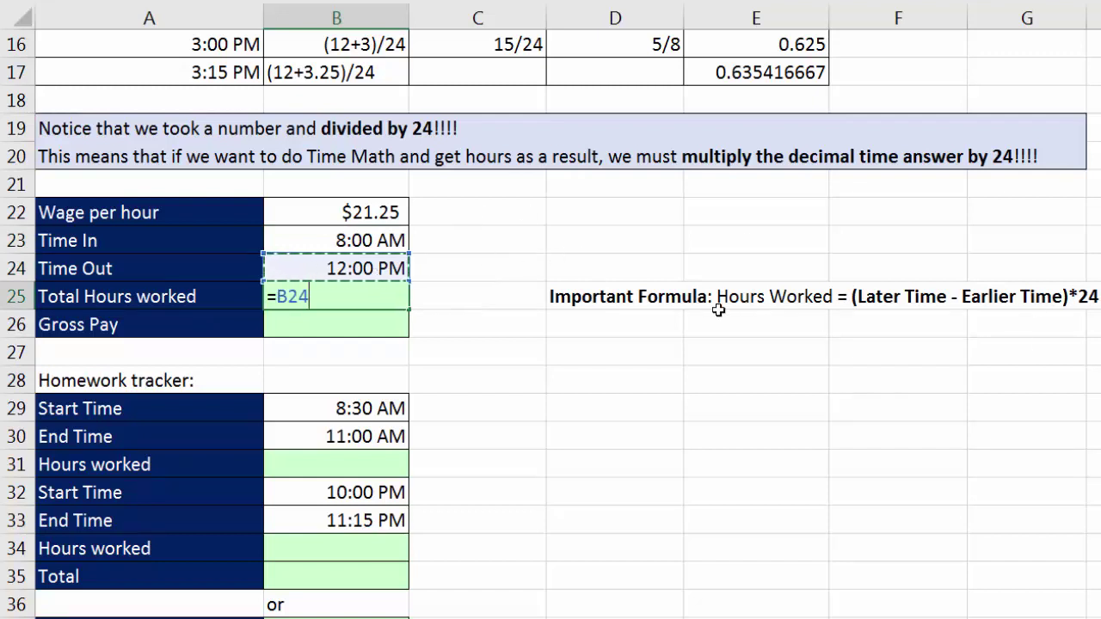
pyautogui.write('-')
pyautogui.press('Up')
pyautogui.press('Up')
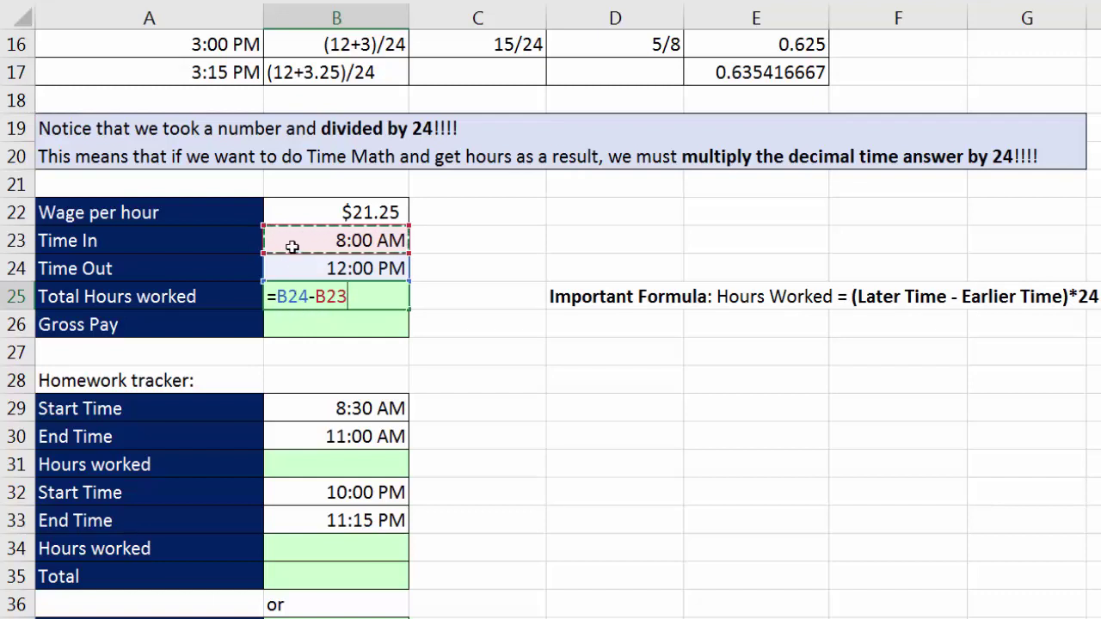
pyautogui.press('Return')
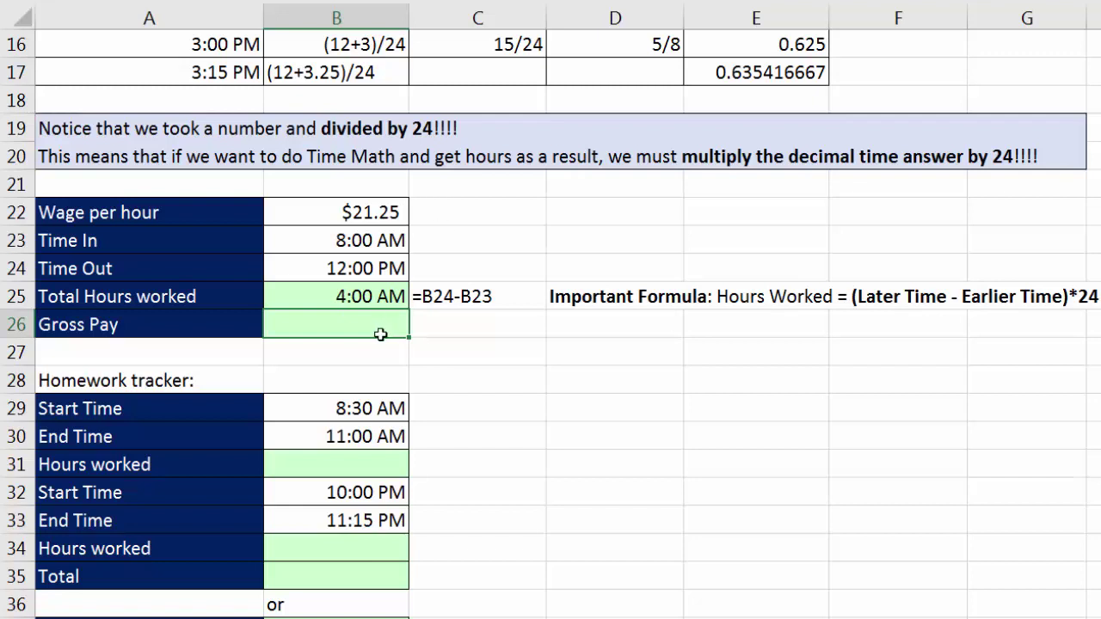
# - Enter the formula =B25*B22 in cell B26 to multiply the total hours by the hourly wage
pyautogui.write('=')
pyautogui.press('Up')
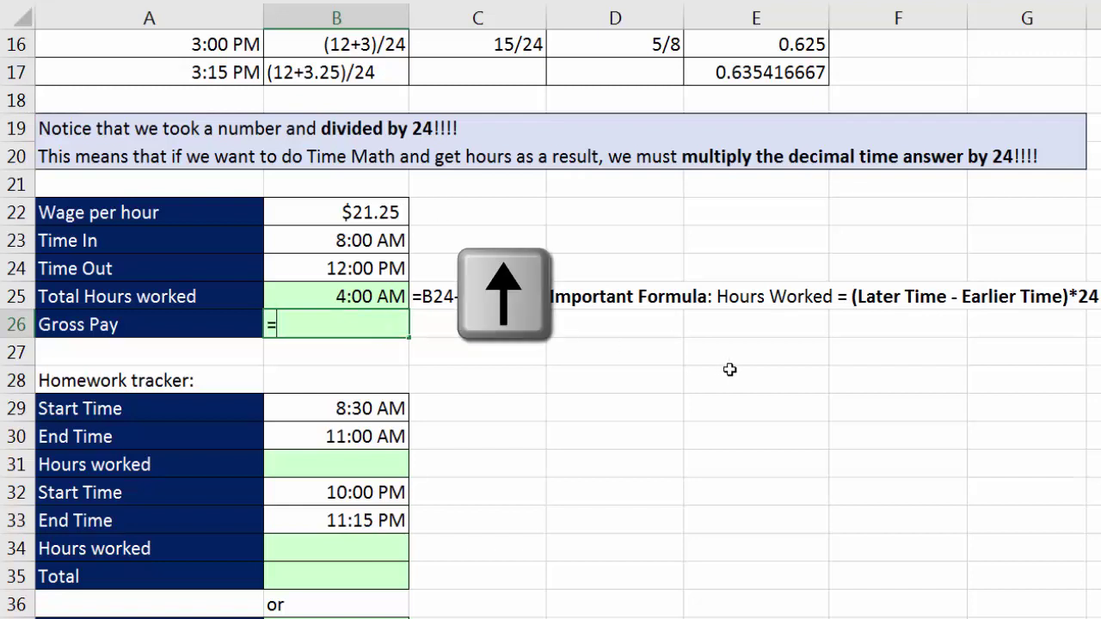
pyautogui.write('*')
pyautogui.press('Up')
pyautogui.press('Up')
pyautogui.press('Up')
pyautogui.press('Up')
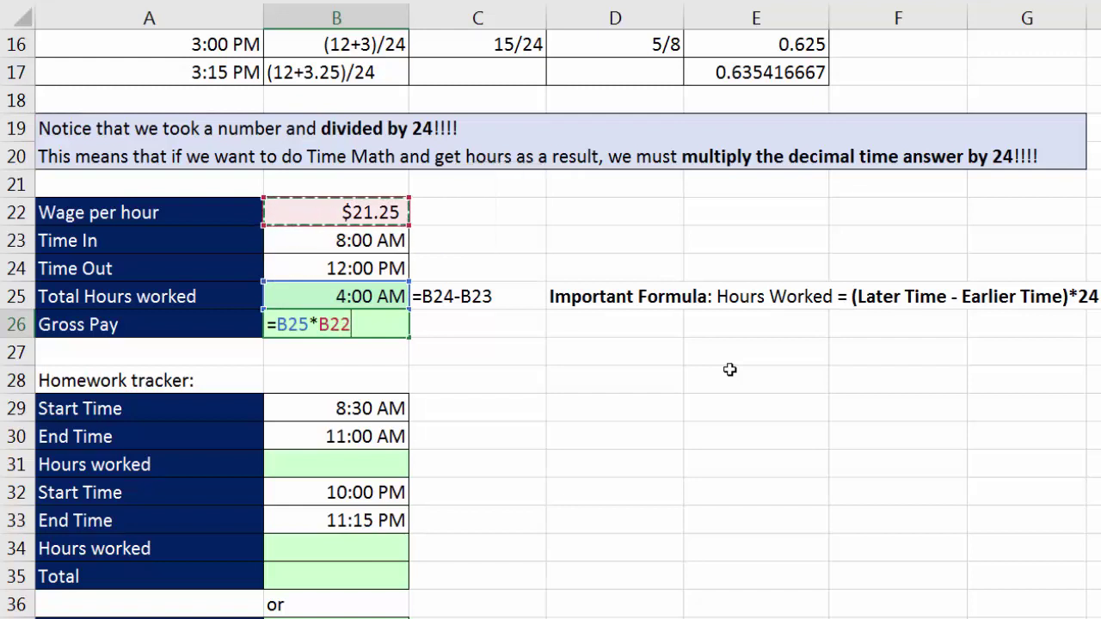
pyautogui.press('Return')
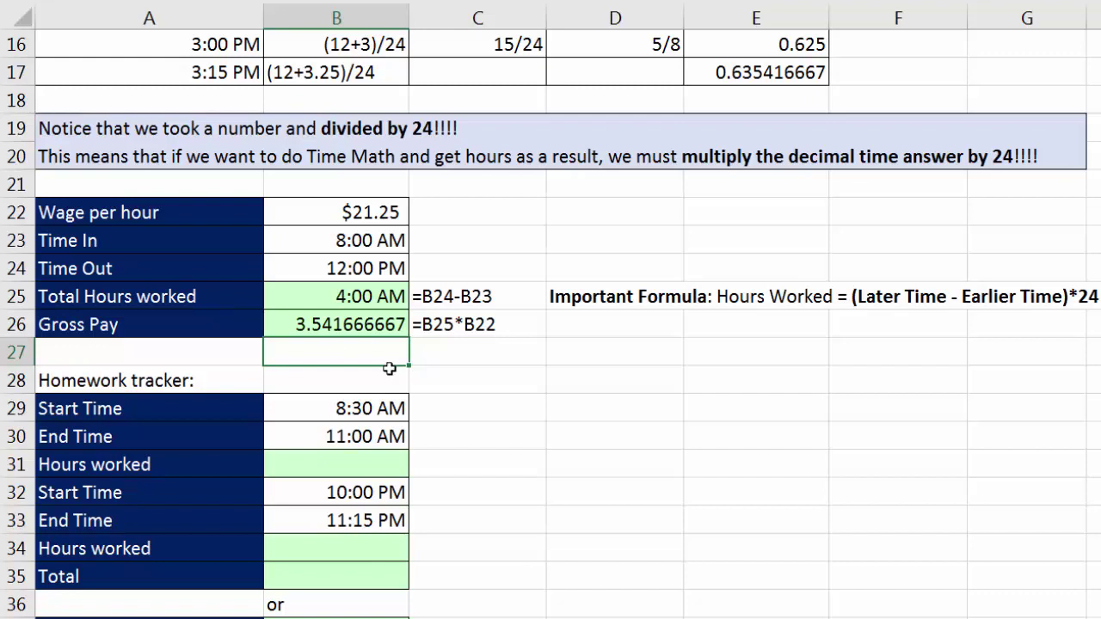
# - Inspect which cells the Gross Pay formula in B26 refers to, leaving the formula as it is
pyautogui.click(342, 324)
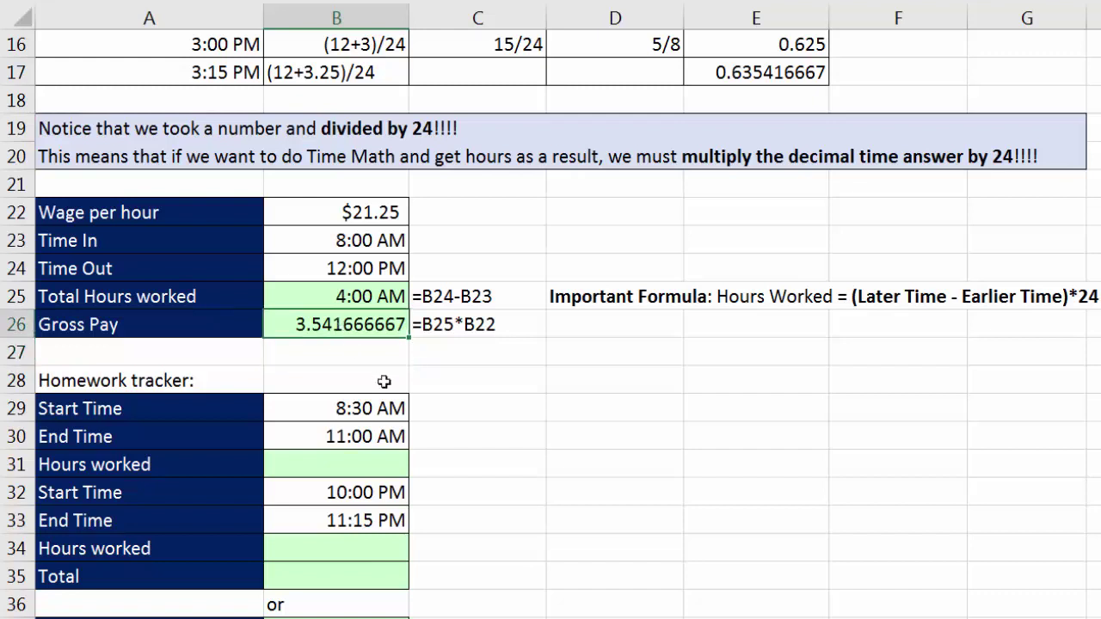
pyautogui.press('F2')
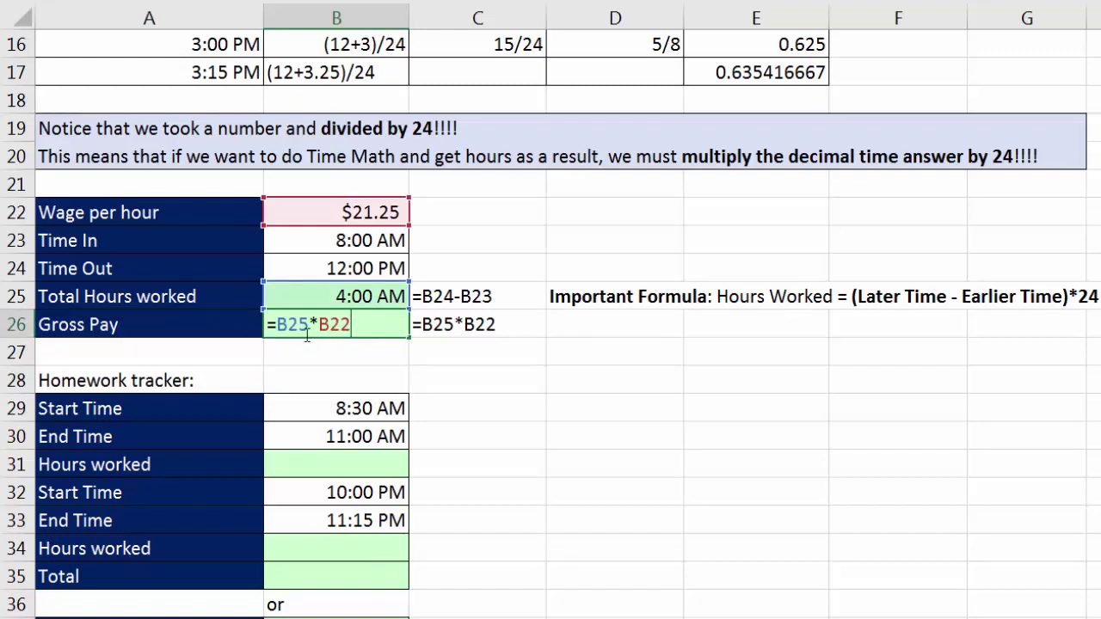
pyautogui.press('Return')
# - Apply the General number format to cell B25 to reveal its underlying number, and undo that formatting
pyautogui.click(369, 295)
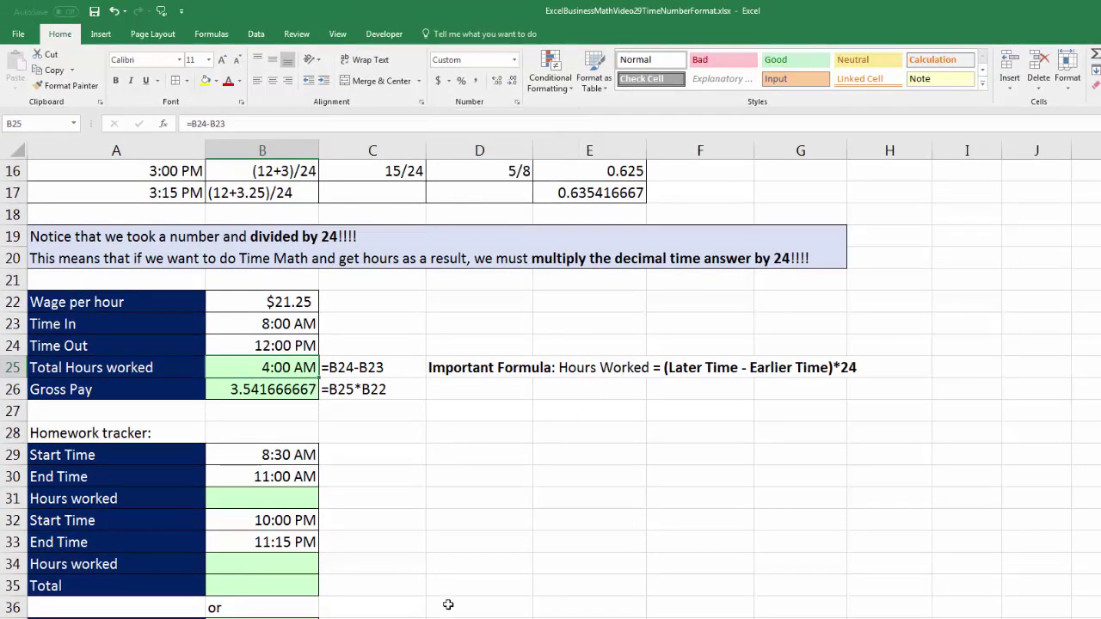
pyautogui.hotkey('ctrl', 'shift', '`')
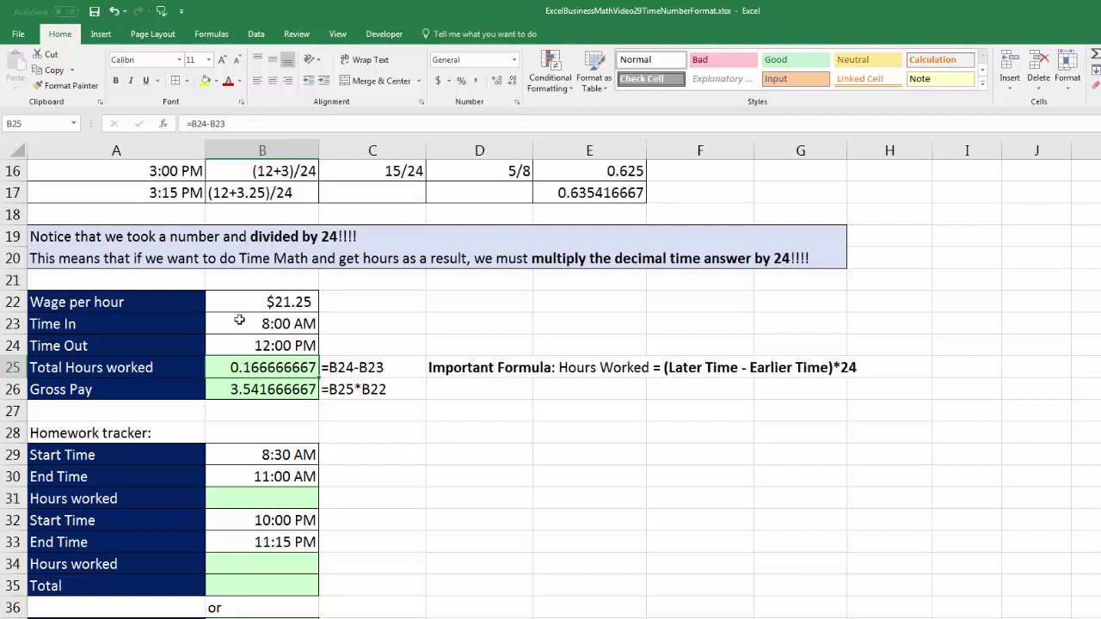
pyautogui.hotkey('ctrl', 'z')
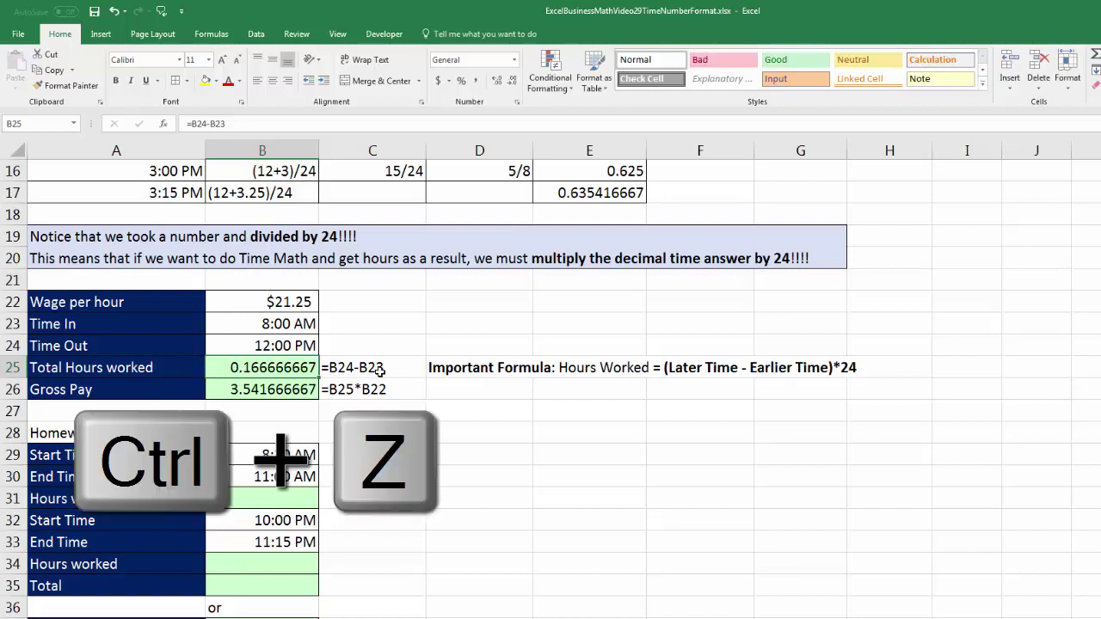
pyautogui.hotkey('ctrl', 'z')
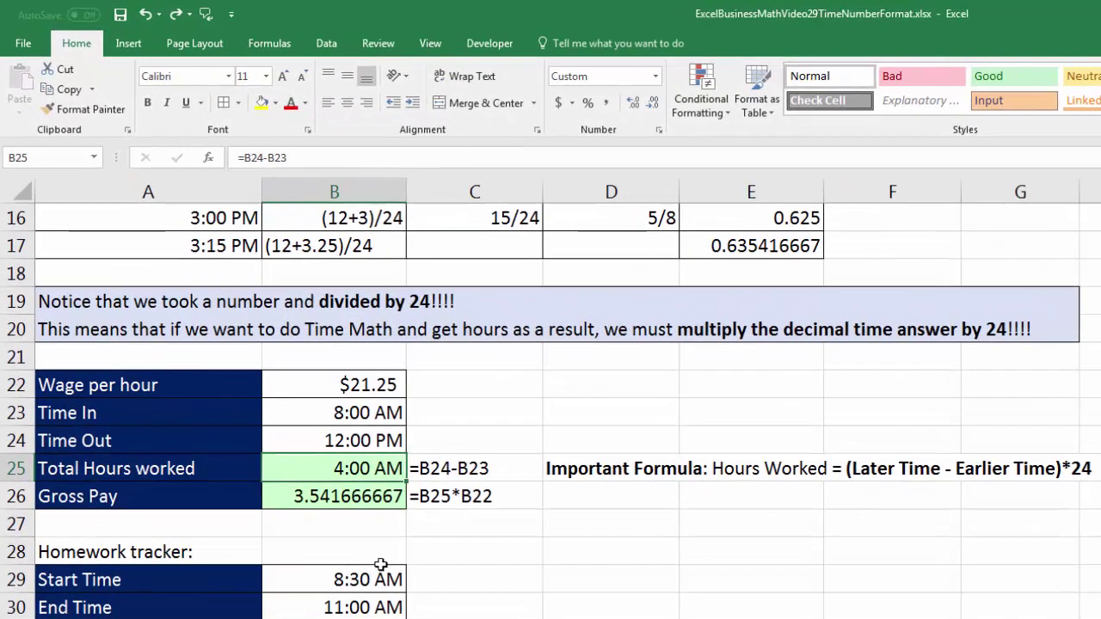
# - Edit the Total Hours worked formula in B25 to =(B24-B23)*24
pyautogui.press('F2')
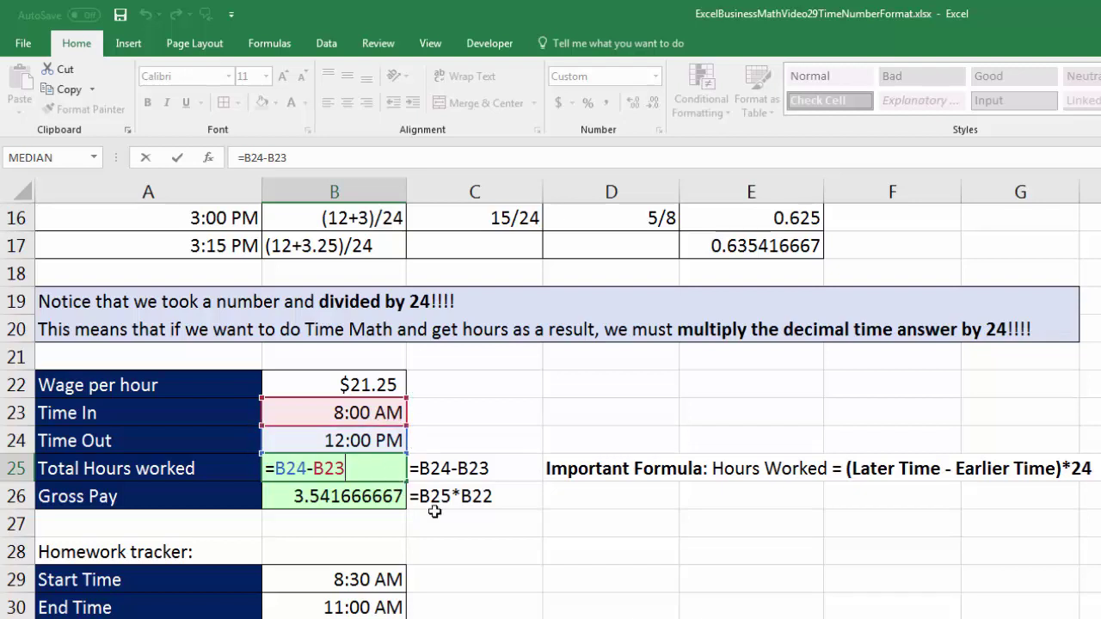
pyautogui.write('*24')
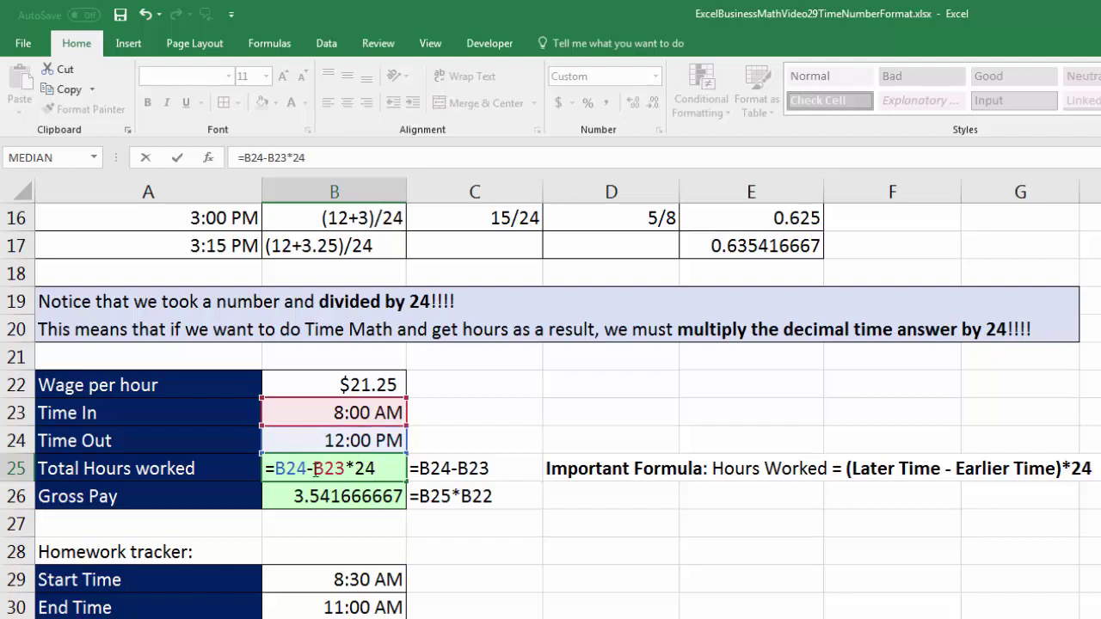
pyautogui.click(276, 469)
pyautogui.write('(')
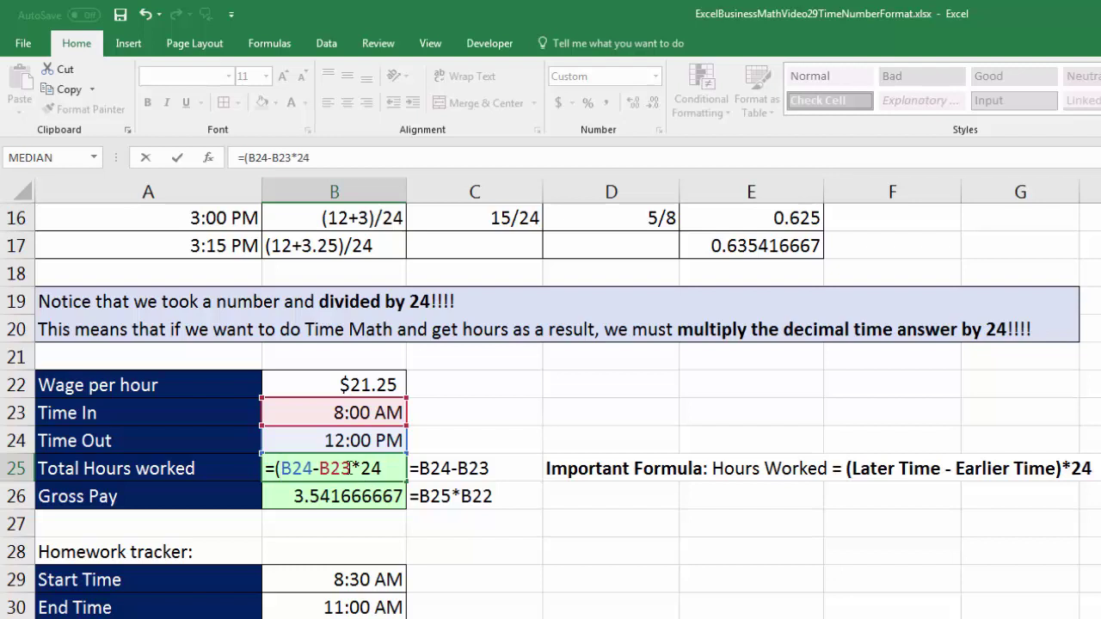
pyautogui.write(')')
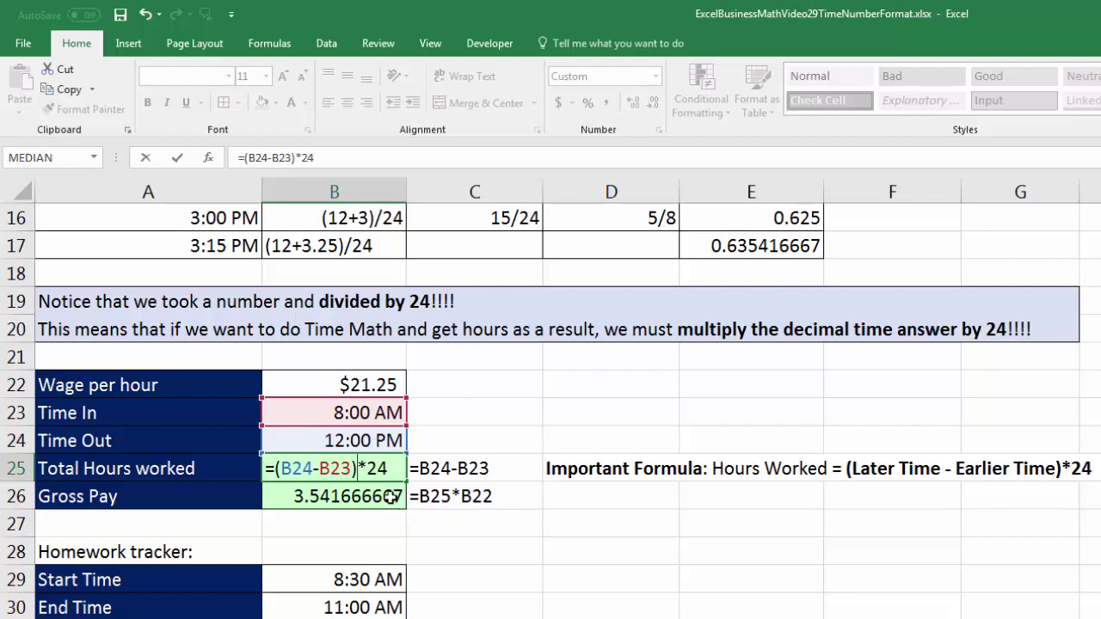
pyautogui.press('Return')
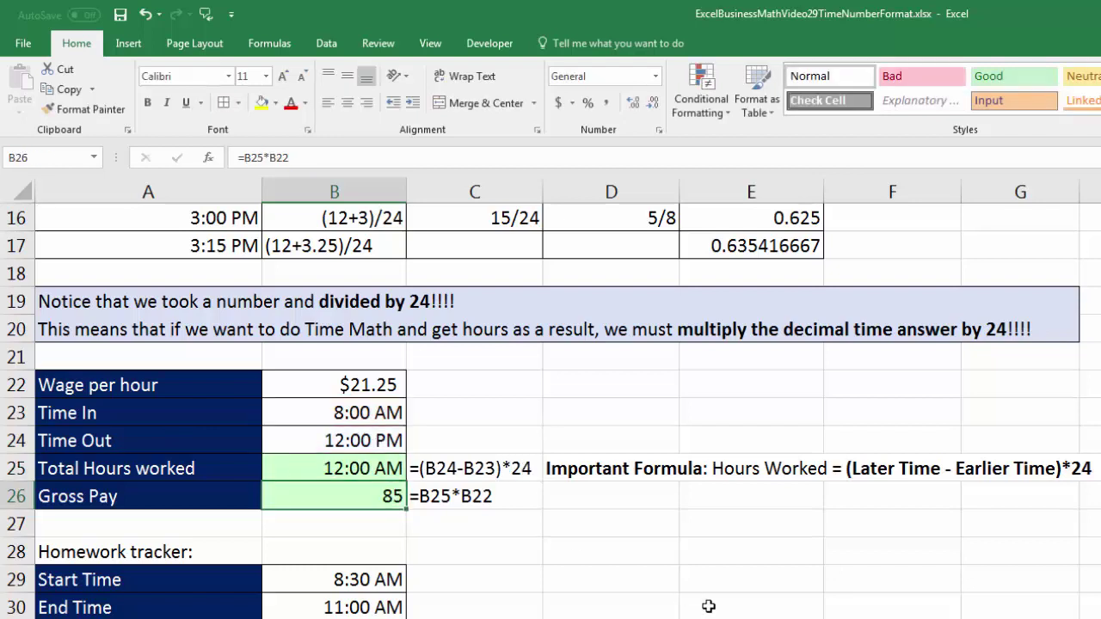
# - Apply the General number format to the Total Hours worked cell B25
pyautogui.click(361, 465)
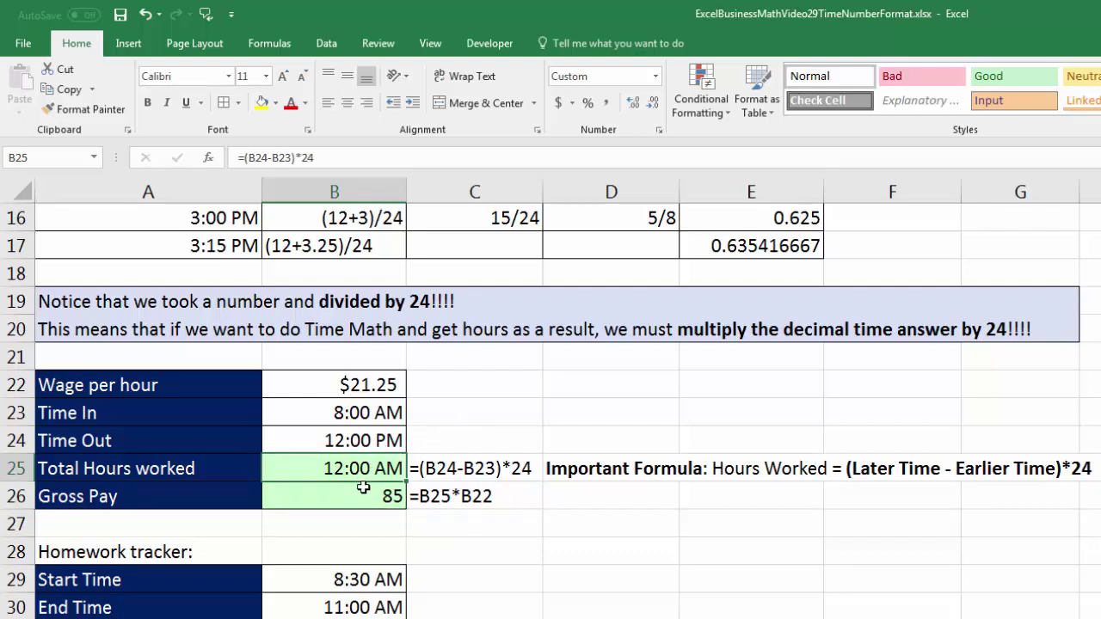
pyautogui.click(656, 76)
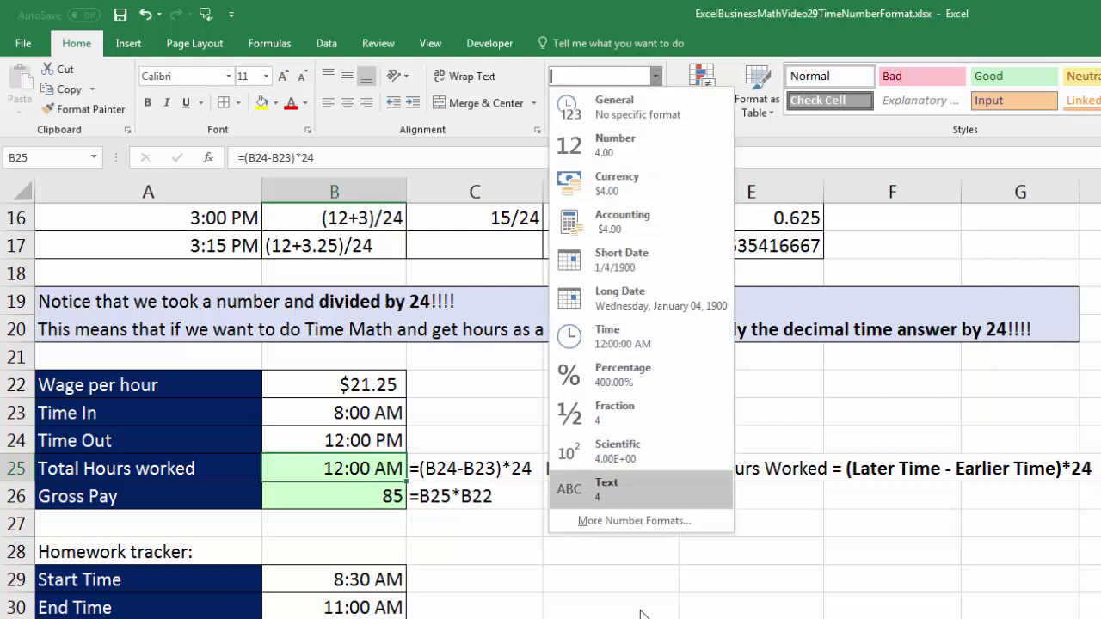
pyautogui.press('Escape')
pyautogui.hotkey('ctrl', 'shift', '`')
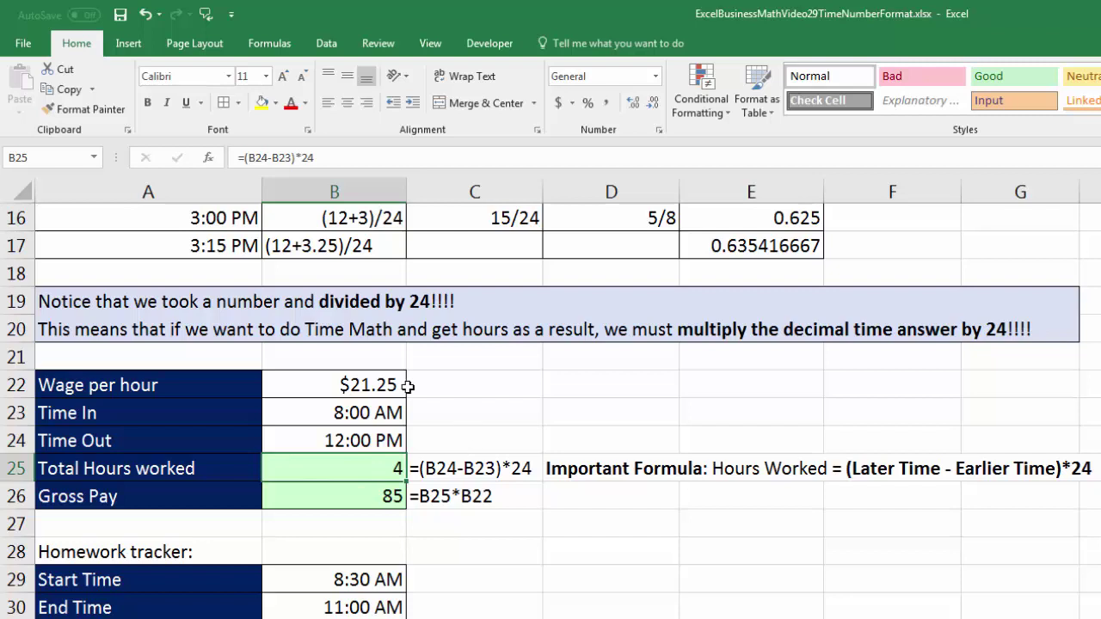
# - Check the Gross Pay formula in cell B26 and go to cell C31 beside the Homework tracker
pyautogui.click(350, 502)
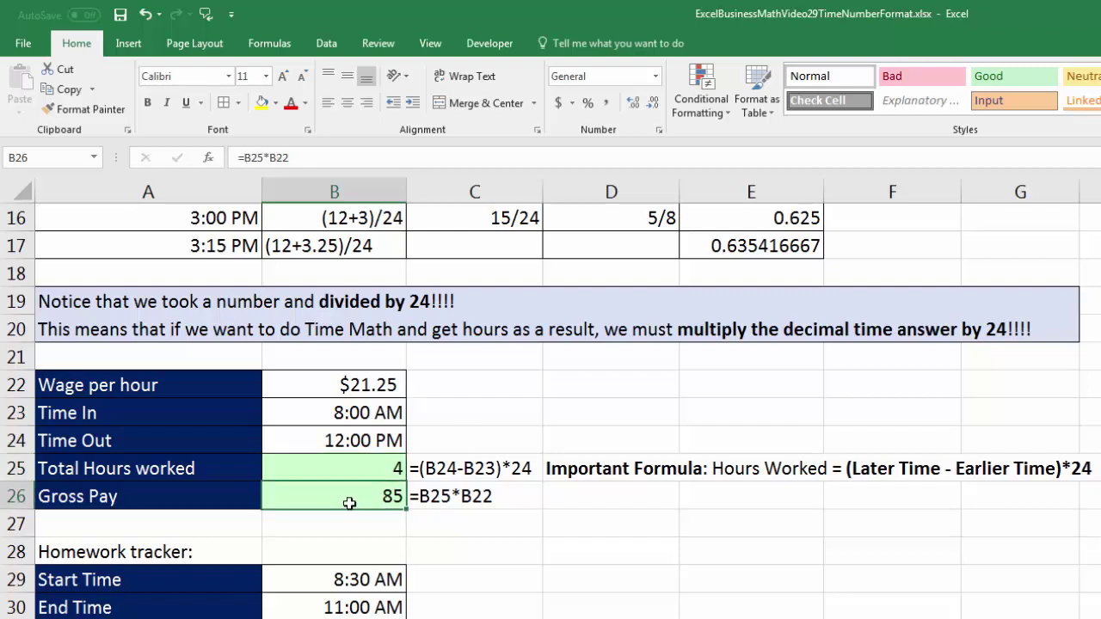
pyautogui.hotkey('alt', 'a')
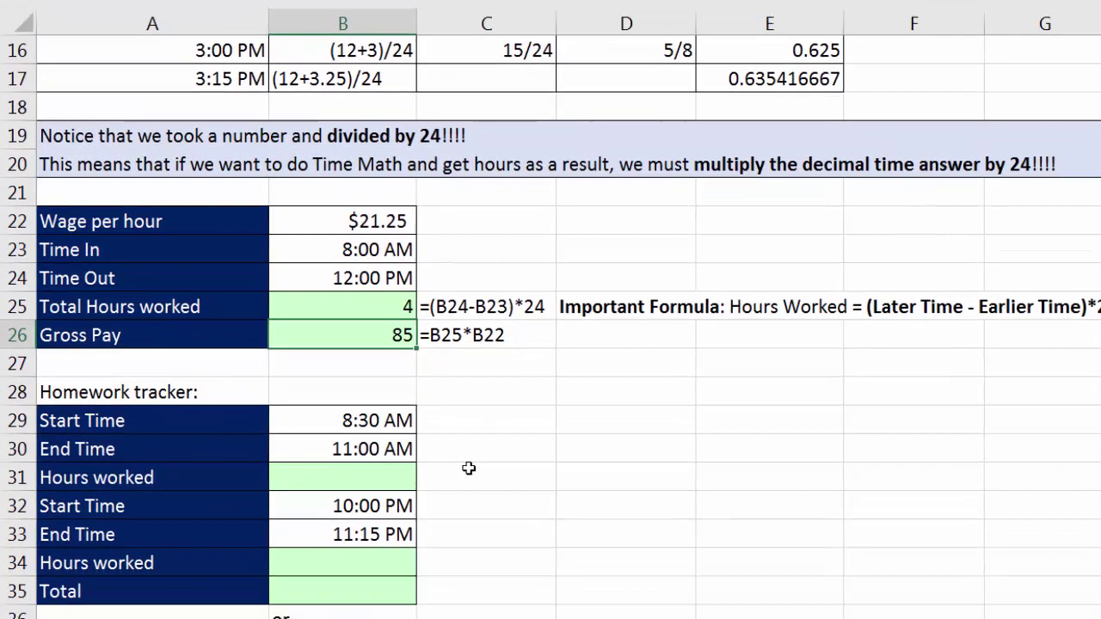
pyautogui.click(466, 588)
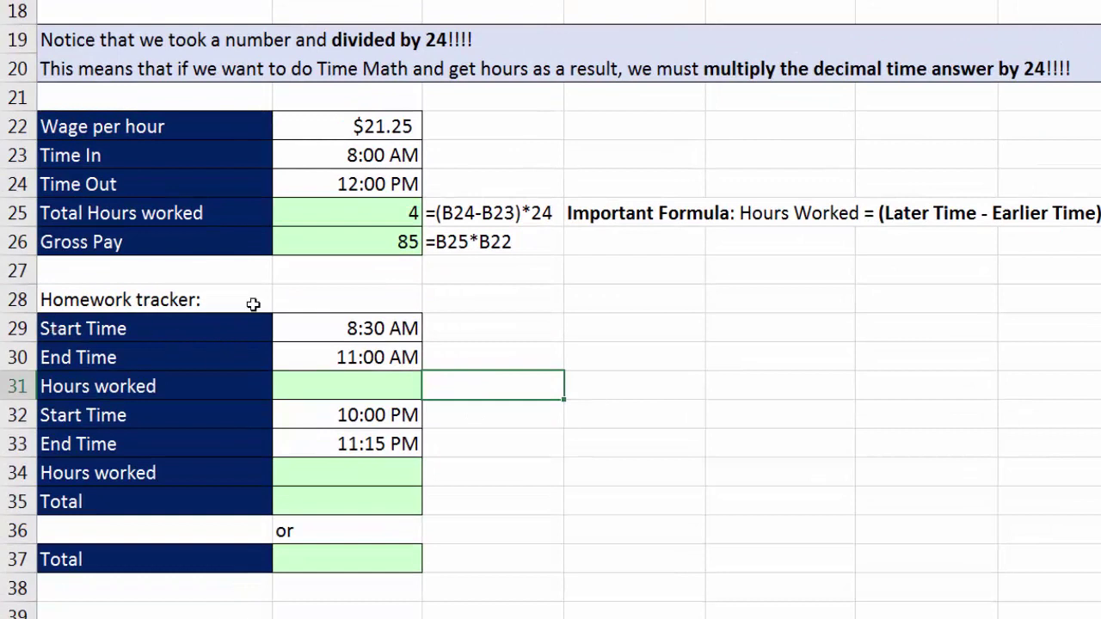
# - Review the start and end times of both Homework tracker sessions and the Total cell B35
pyautogui.click(320, 335)
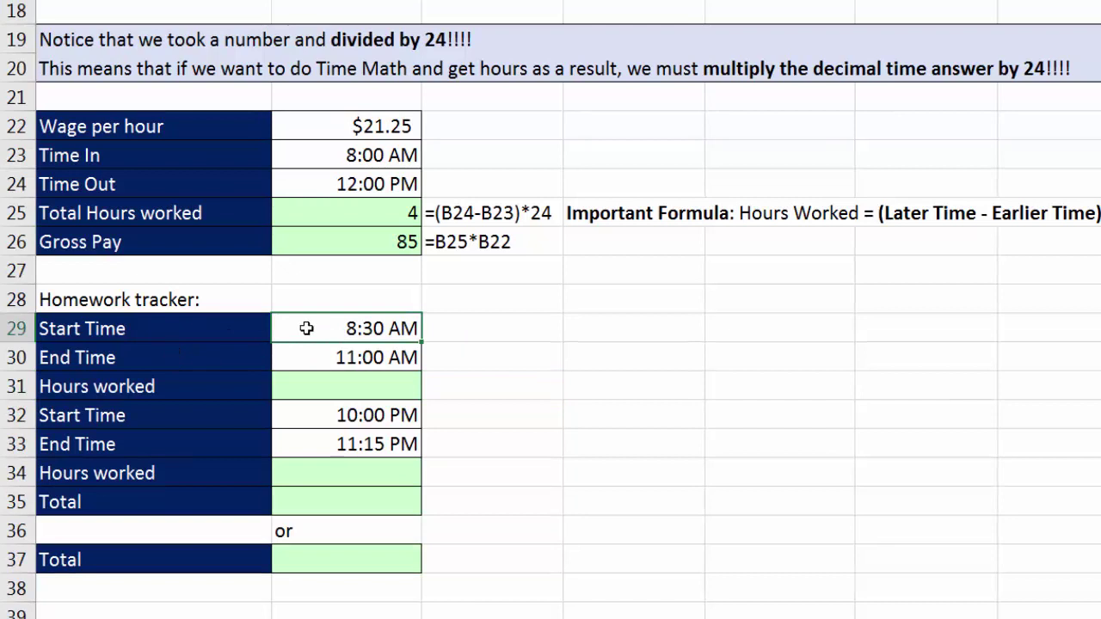
pyautogui.moveTo(312, 337); pyautogui.dragTo(313, 355)
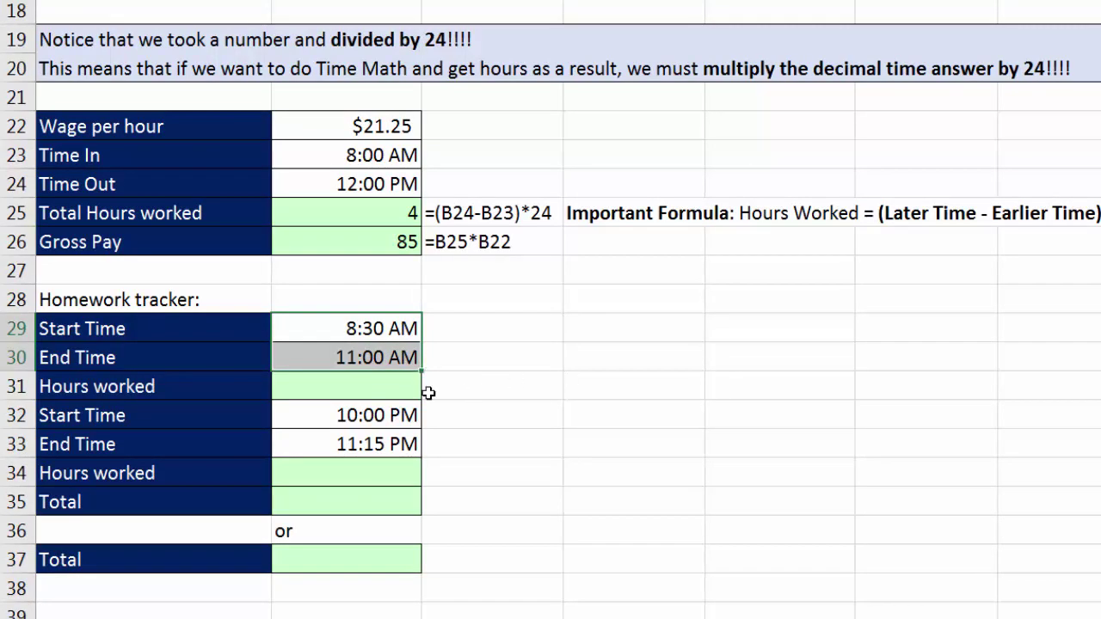
pyautogui.click(362, 416)
pyautogui.click(379, 443)
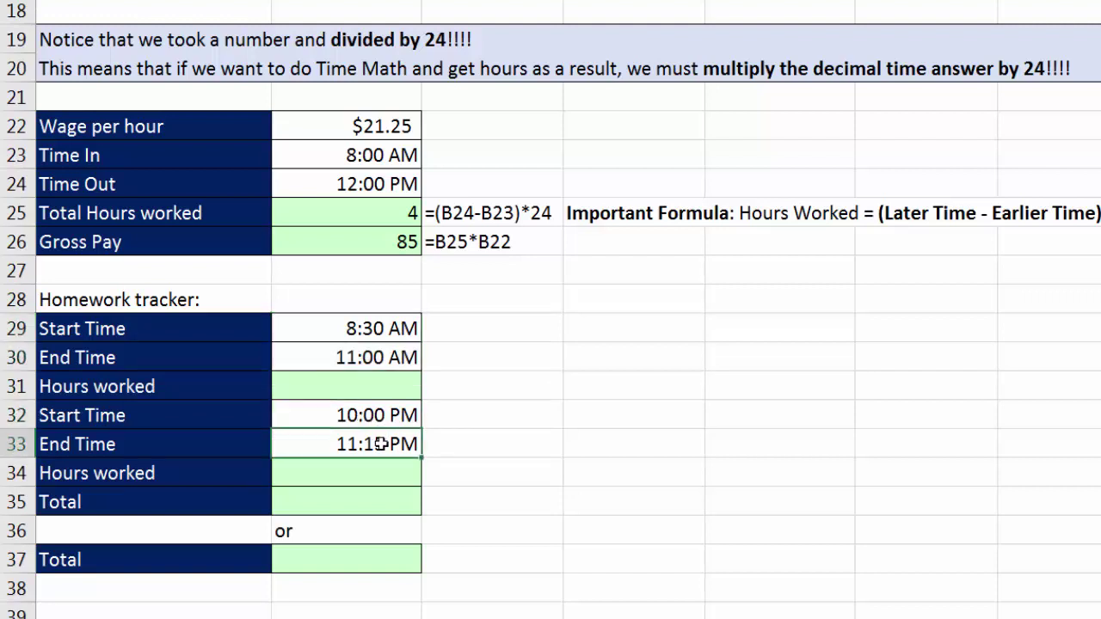
pyautogui.click(383, 499)
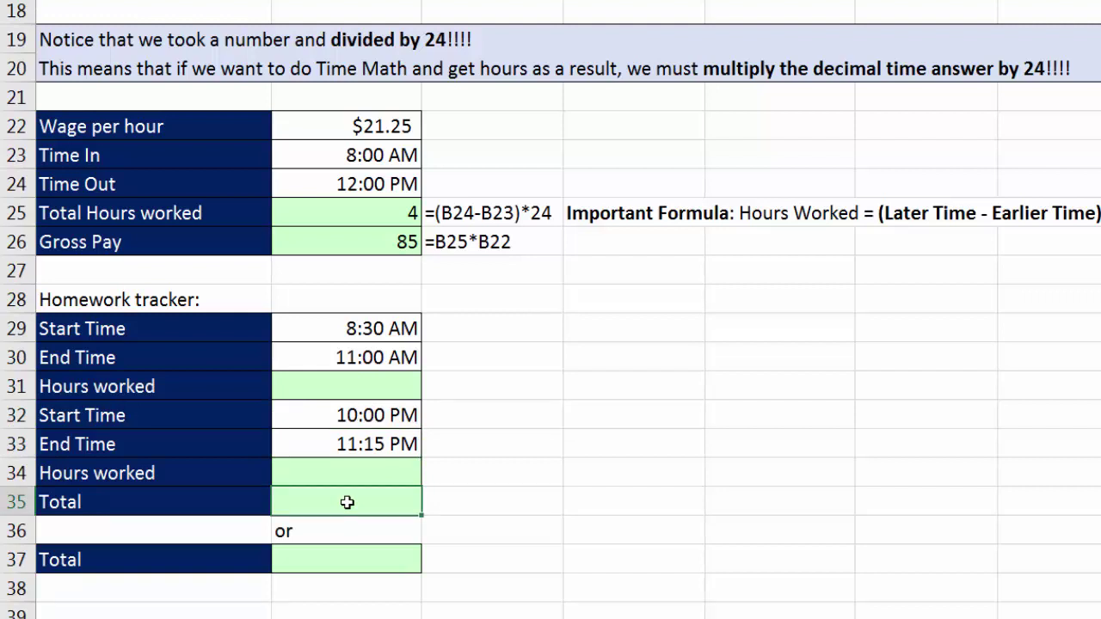
# - Calculate the first session's Hours worked in cell B31 with the formula =(B30-B29)*24
pyautogui.click(356, 389)
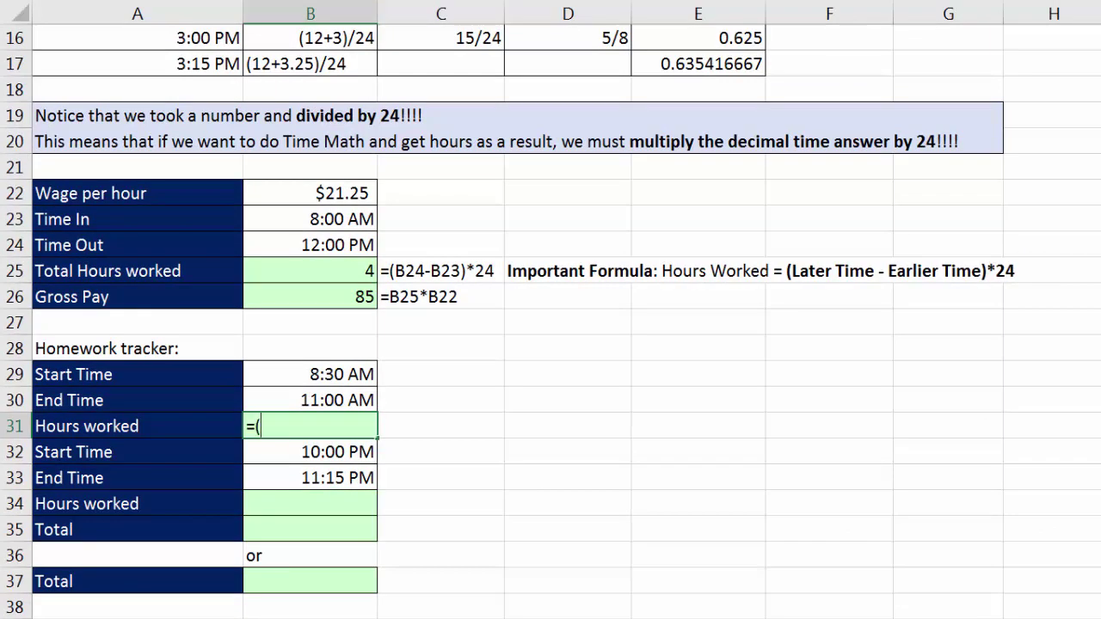
pyautogui.press('Up')
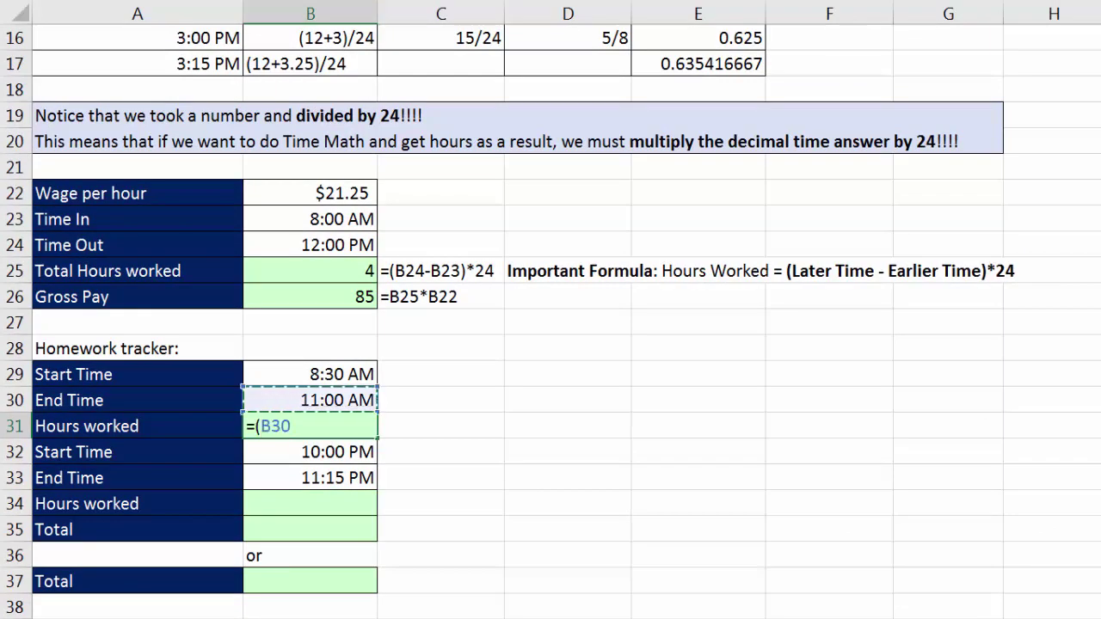
pyautogui.write('-')
pyautogui.press('Up')
pyautogui.press('Up')
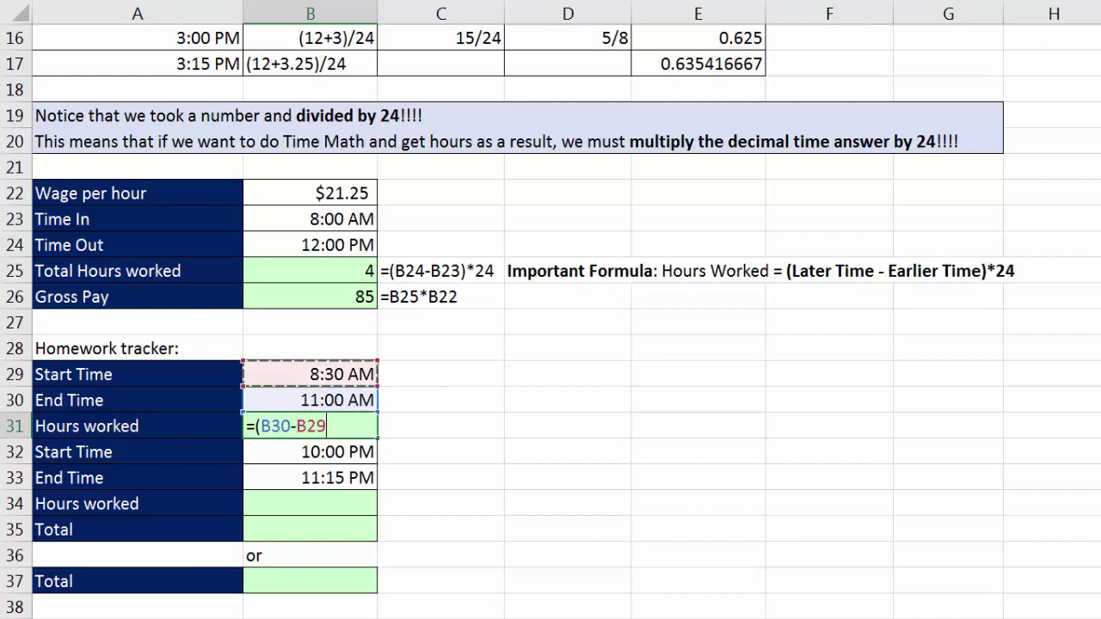
pyautogui.write(')')
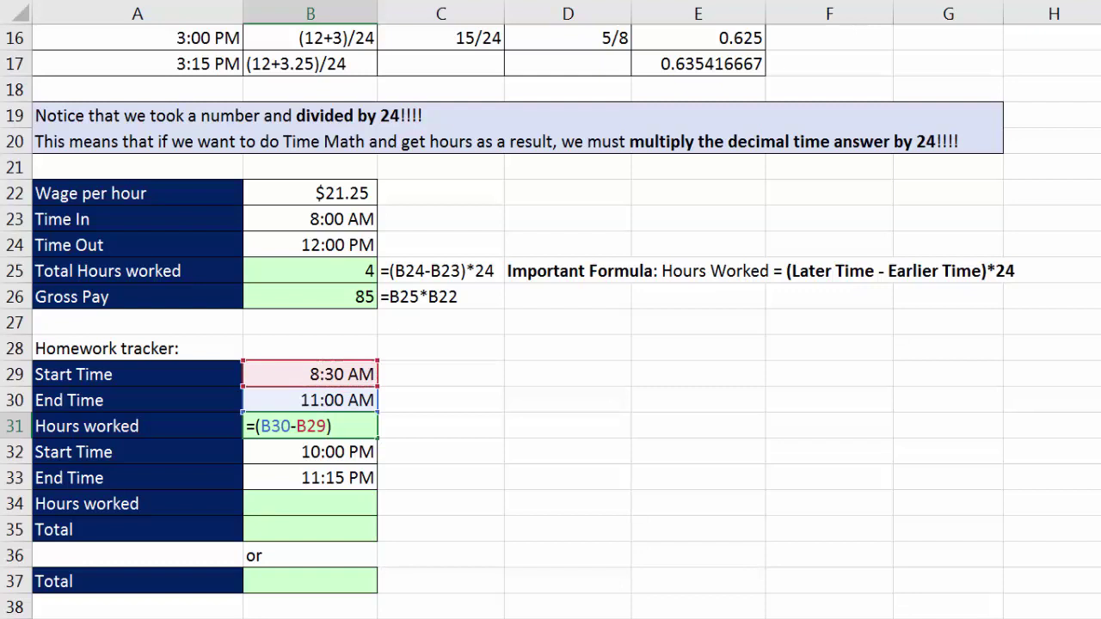
pyautogui.write('*24')
pyautogui.press('Return')
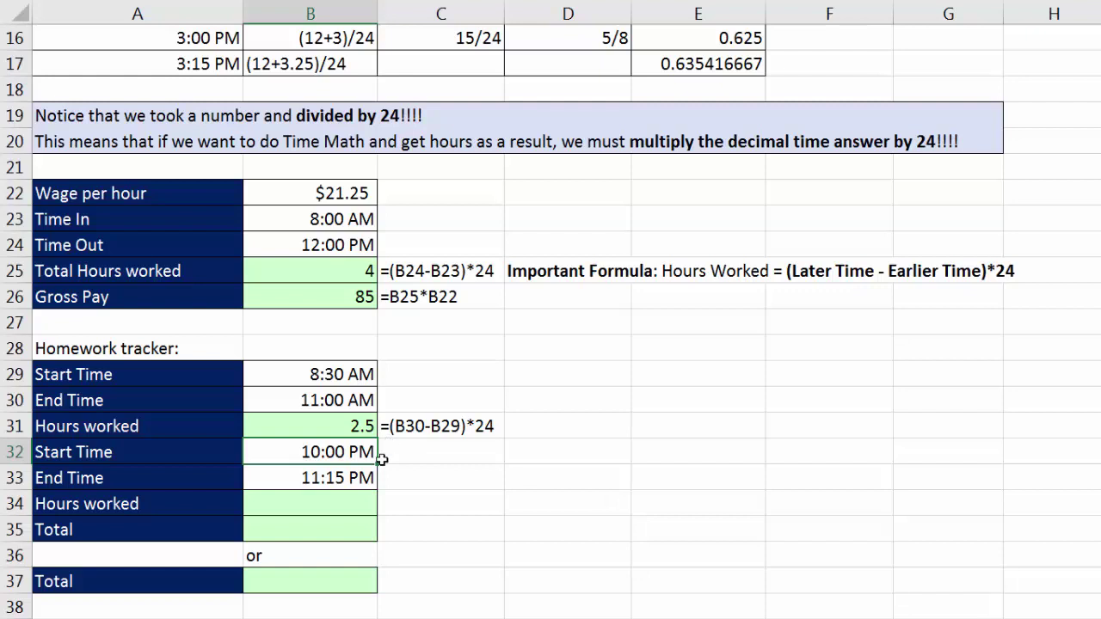
# - Calculate the second session's Hours worked in cell B34 with the formula =(B33-B32)*24
pyautogui.click(345, 502)
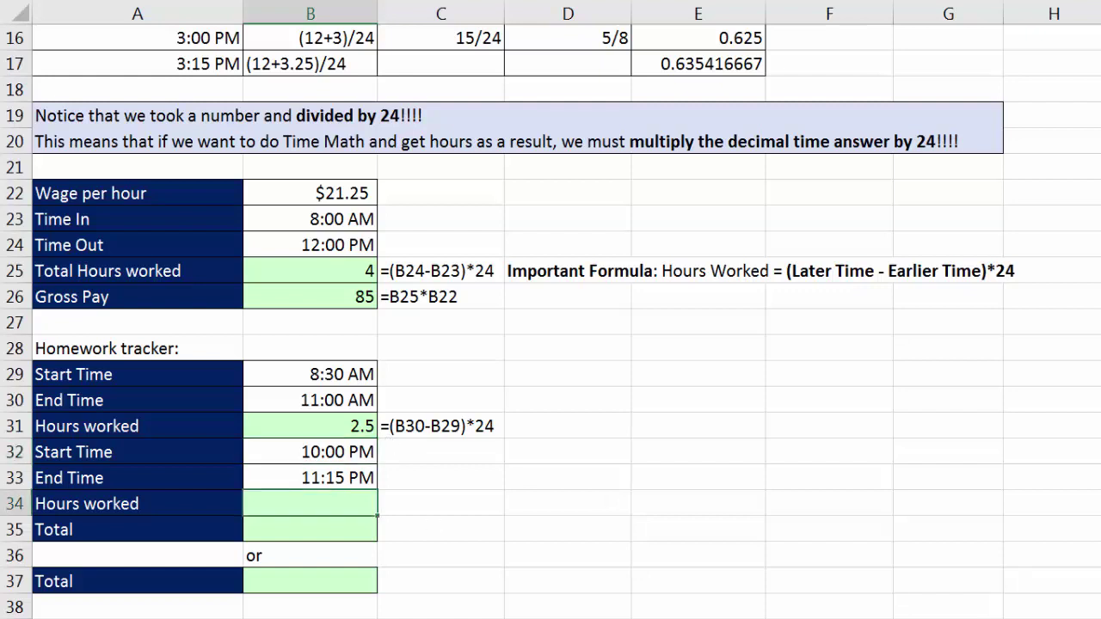
pyautogui.write('=(')
pyautogui.press('Up')
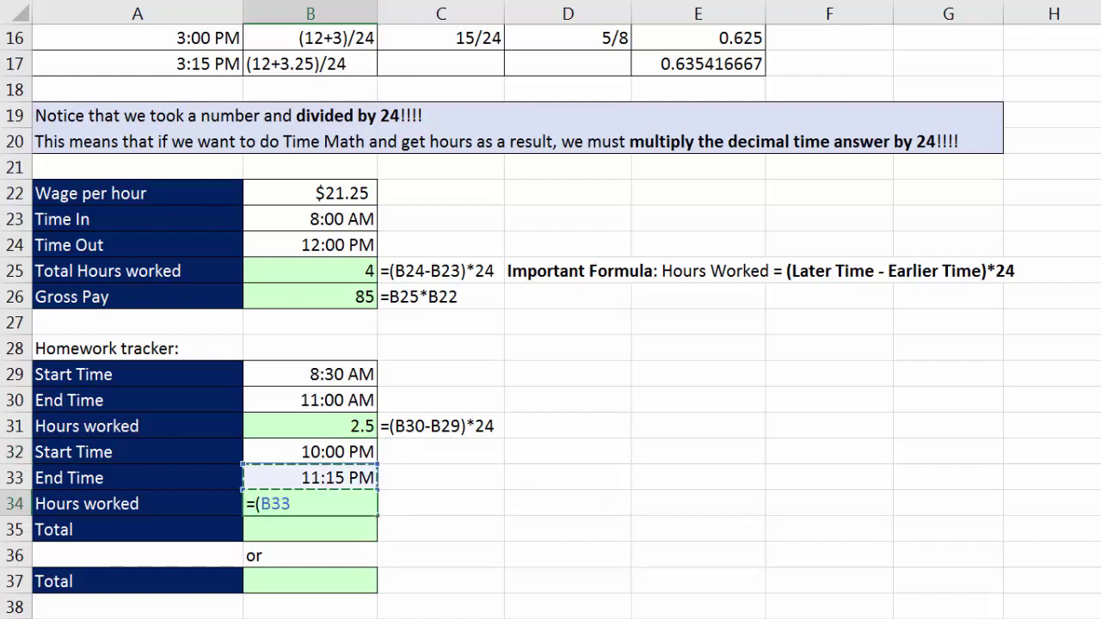
pyautogui.write('-')
pyautogui.press('Up')
pyautogui.press('Up')
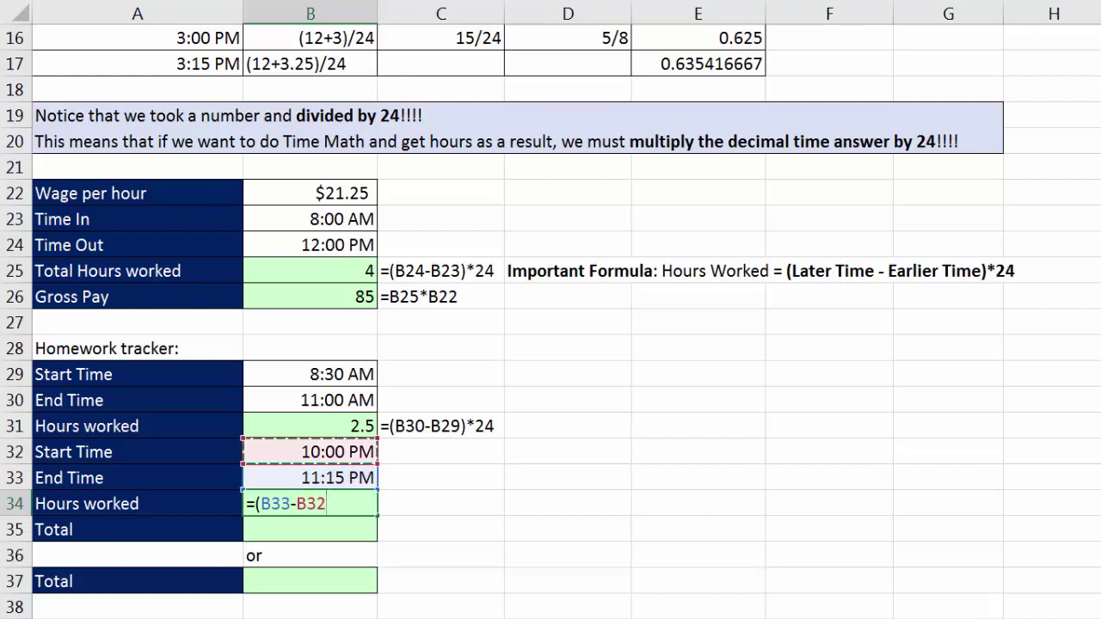
pyautogui.write(')')
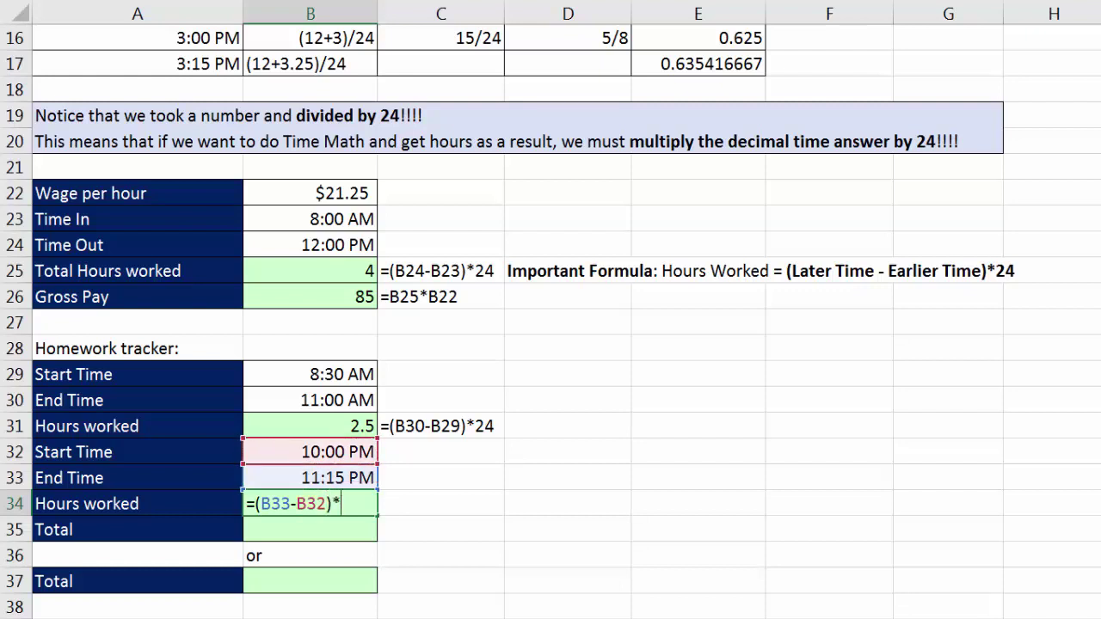
pyautogui.write('*24')
pyautogui.press('Return')
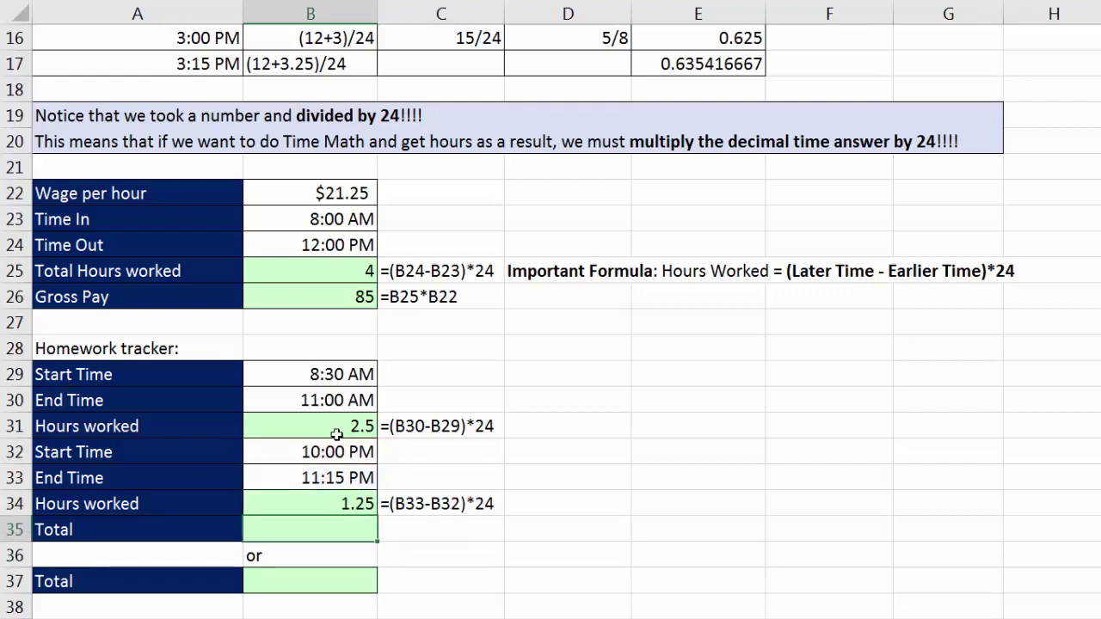
# - Add both sessions' hours in the Total cell B35 with the formula =B34+B31
pyautogui.click(337, 506)
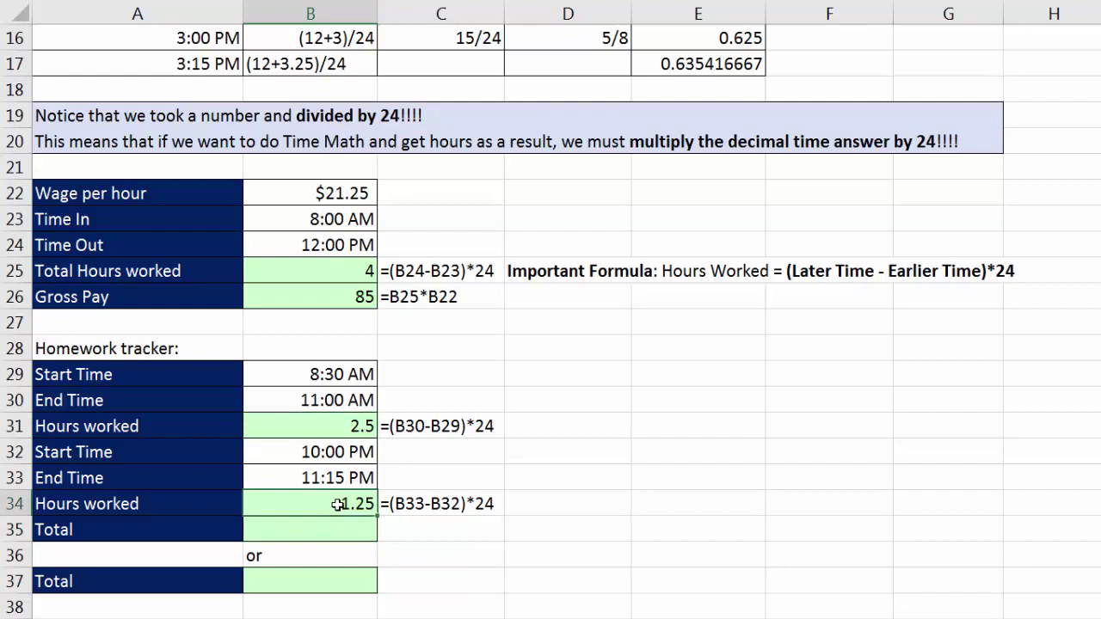
pyautogui.click(343, 534)
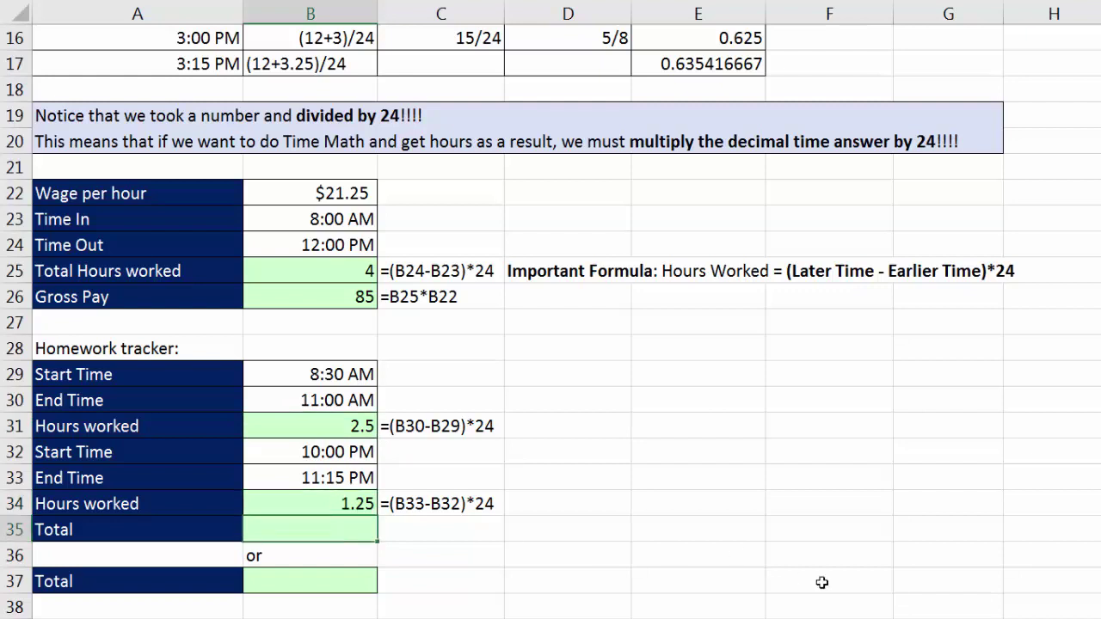
pyautogui.write('=')
pyautogui.press('Up')
pyautogui.write('+')
pyautogui.press('Up')
pyautogui.press('Up')
pyautogui.press('Up')
pyautogui.press('Up')
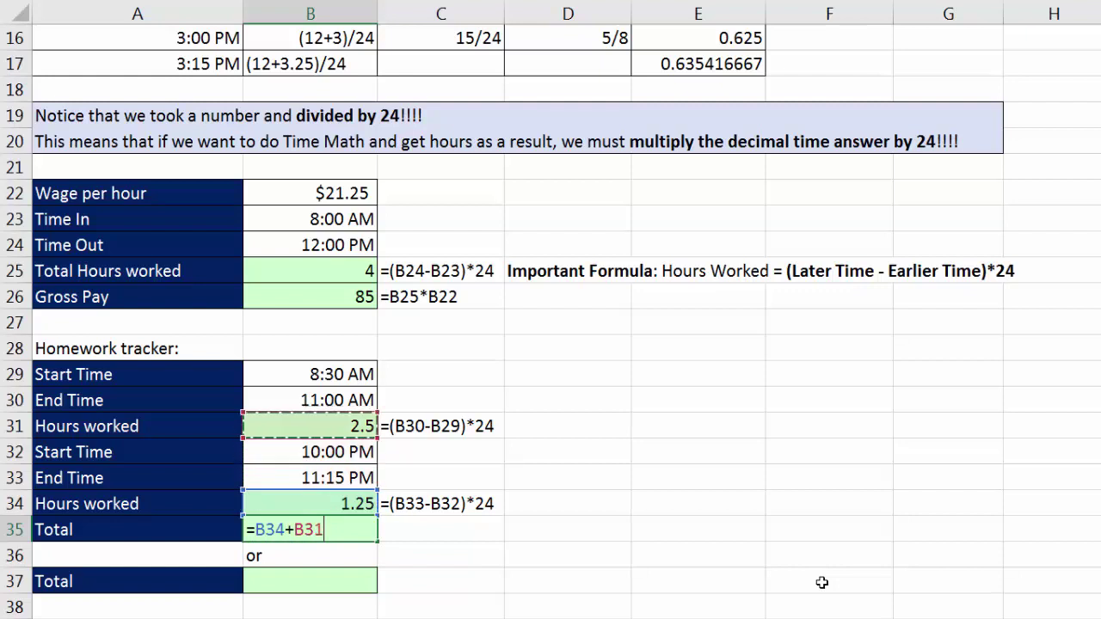
pyautogui.press('Return')
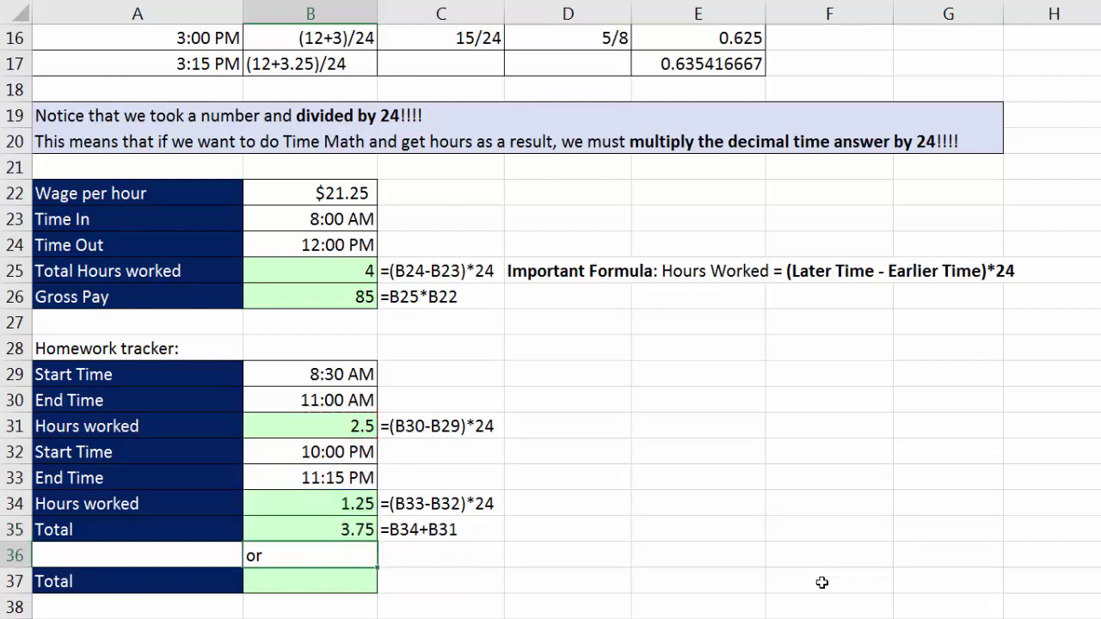
# - Change the first Start Time in cell B29 to 6:30 AM, and undo that change
pyautogui.click(313, 530)
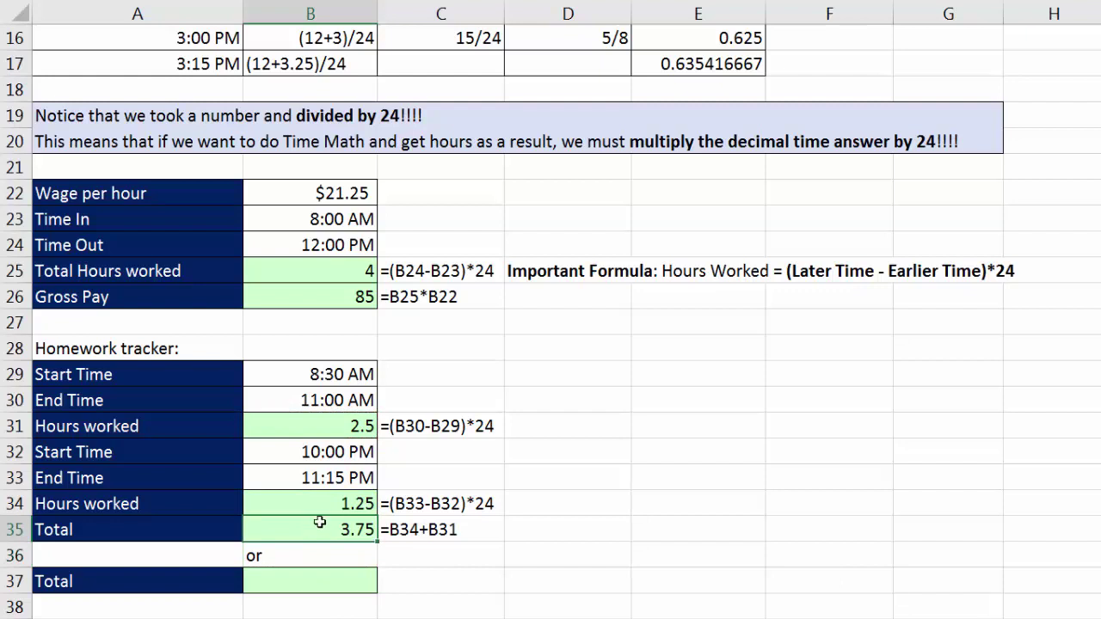
pyautogui.doubleClick(298, 372)
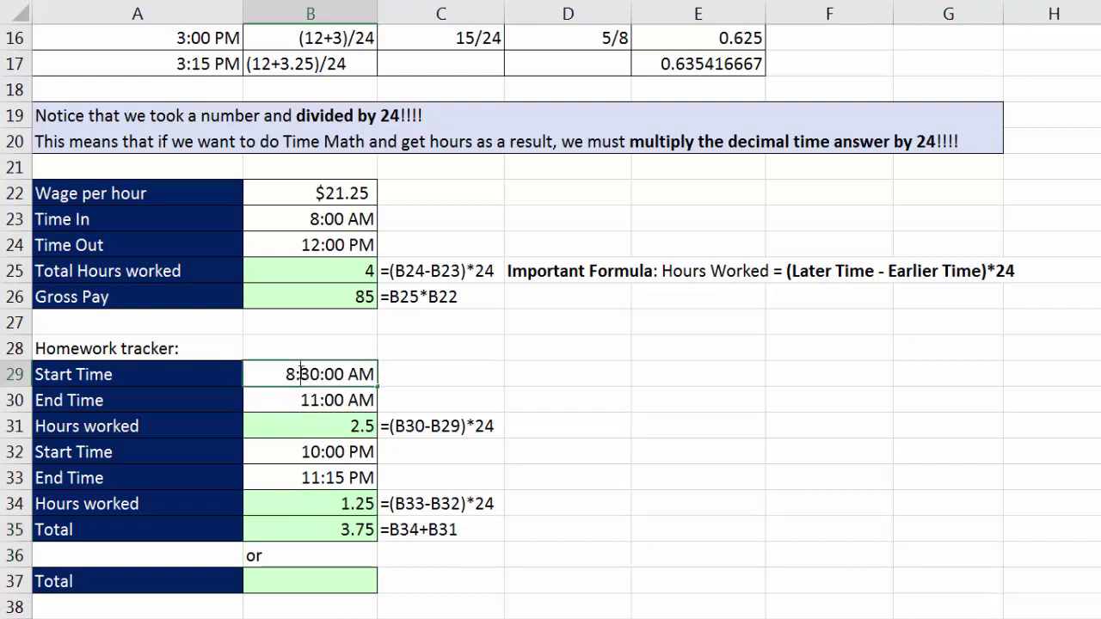
pyautogui.moveTo(288, 374); pyautogui.dragTo(294, 374)
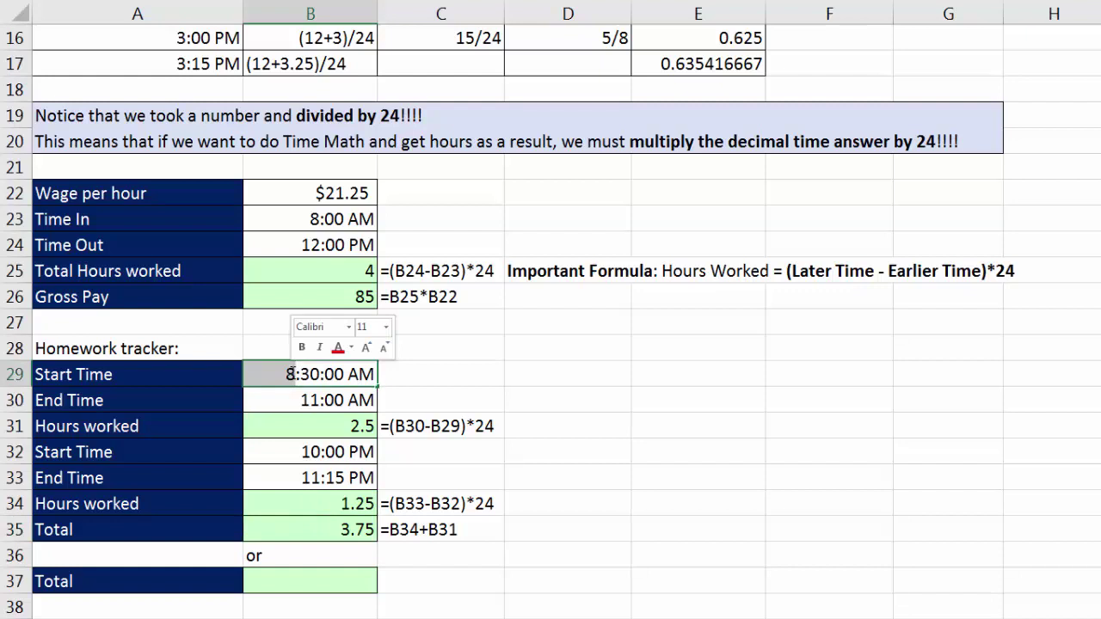
pyautogui.write('6')
pyautogui.click(583, 396)
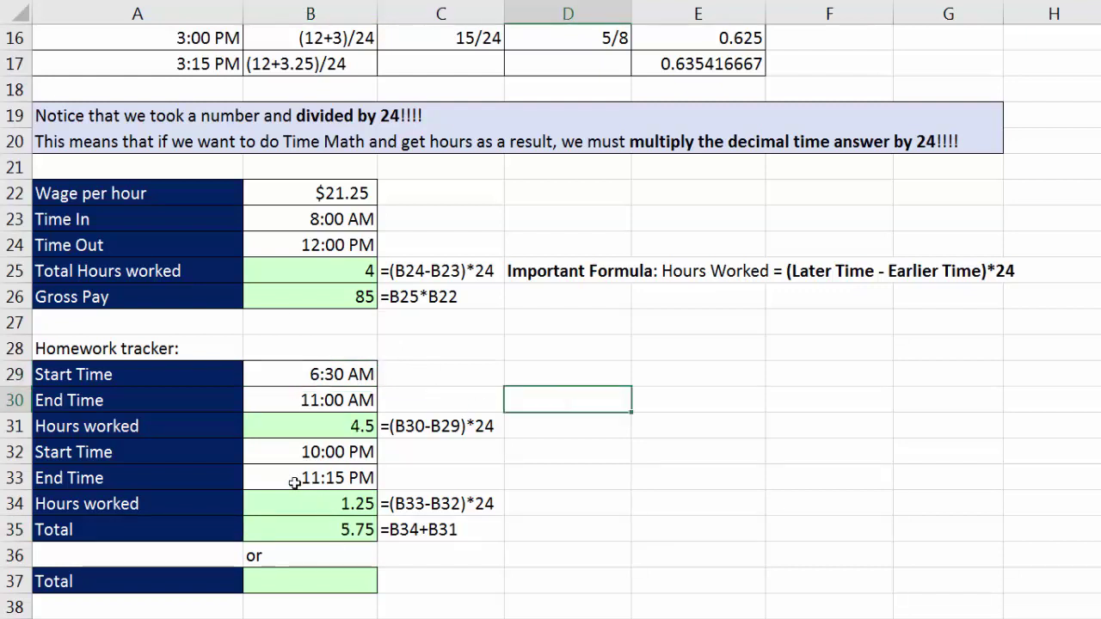
pyautogui.click(302, 459)
pyautogui.hotkey('ctrl', 'z')
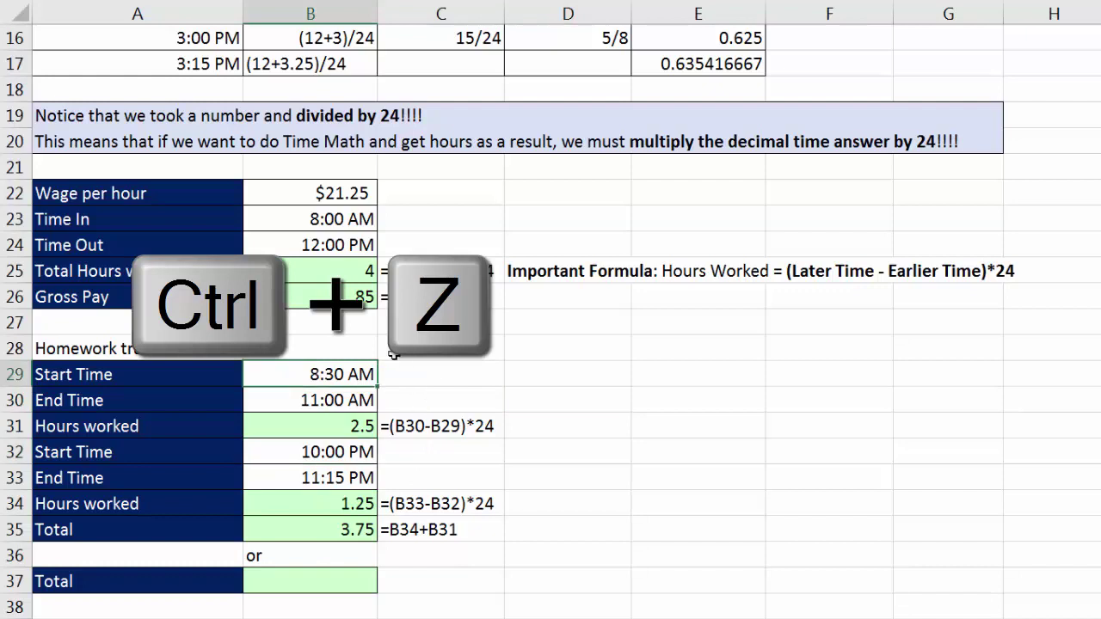
# - Review the Hours worked cells B31 and B34 and compare the Total in B35 with the empty Total cell B37
pyautogui.click(361, 426)
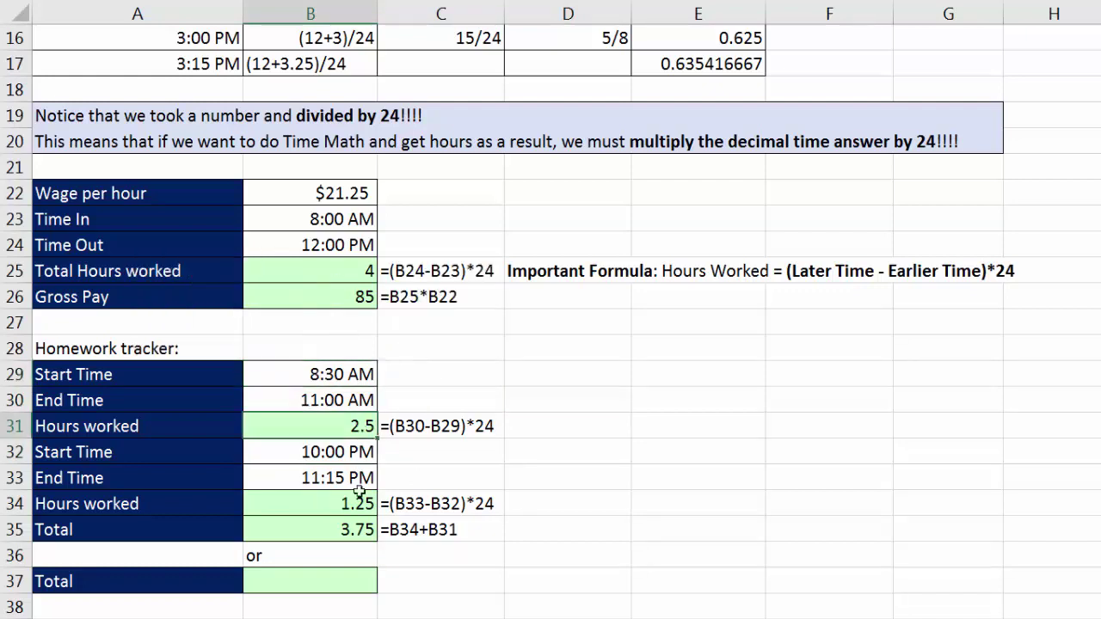
pyautogui.click(357, 503)
pyautogui.click(352, 531)
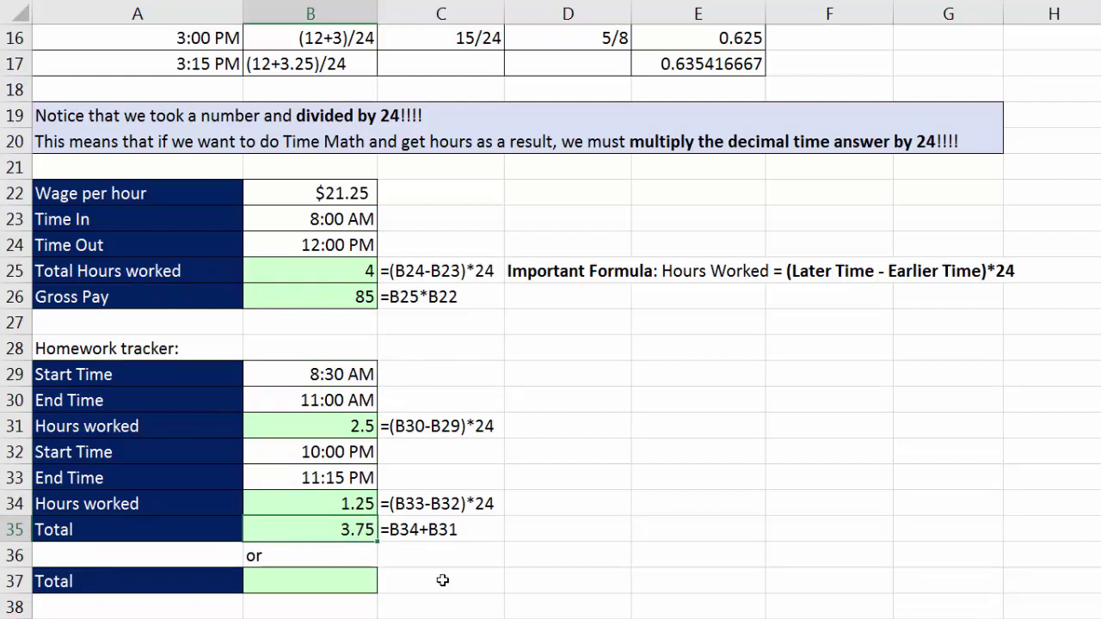
pyautogui.click(342, 588)
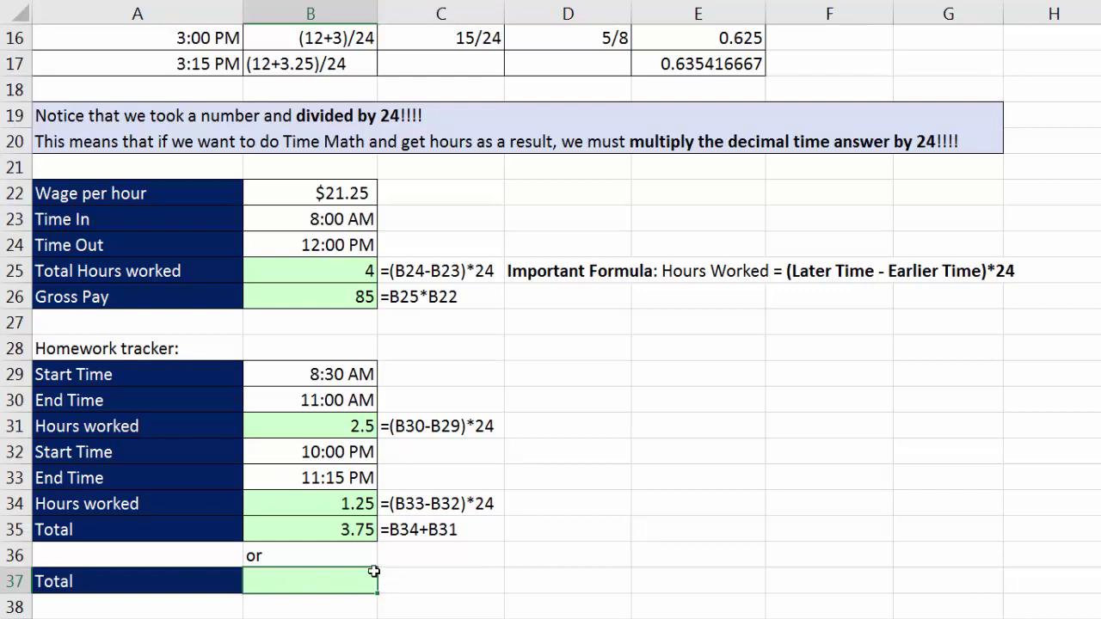
pyautogui.click(351, 530)
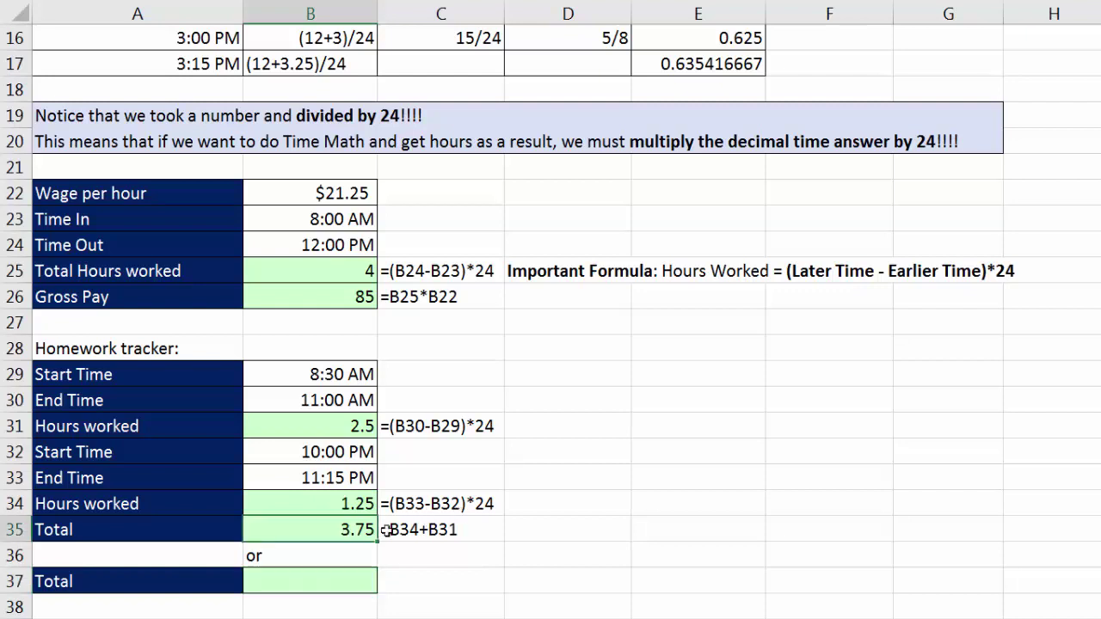
# - Build a SUM formula in the second Total cell B37 with the arguments B30-B29 and B33-B32
pyautogui.click(332, 582)
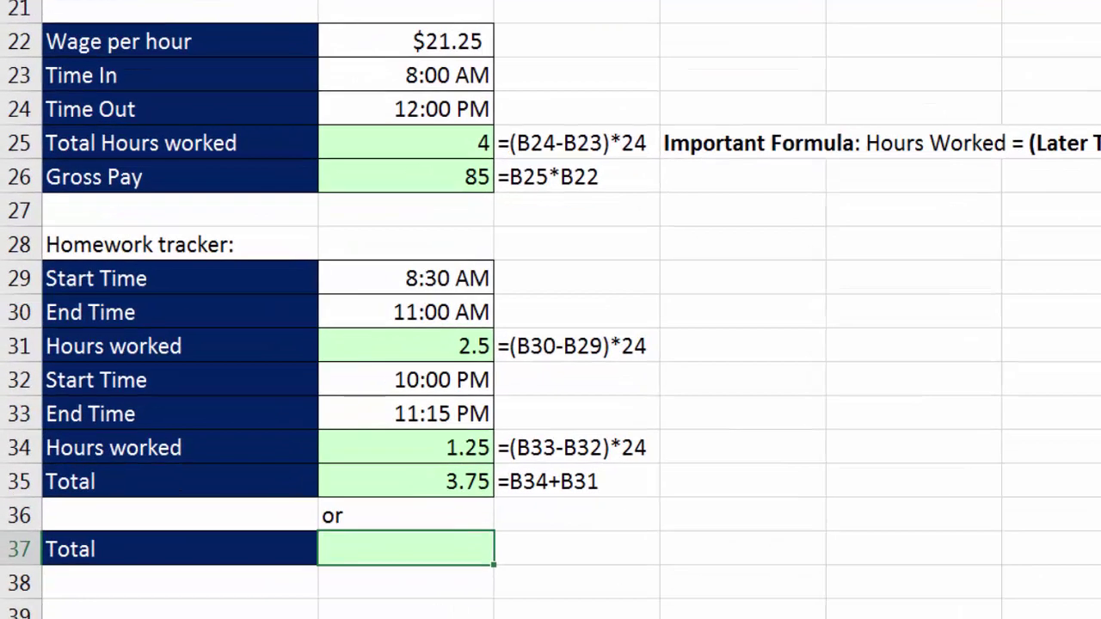
pyautogui.hotkey('alt', '=')
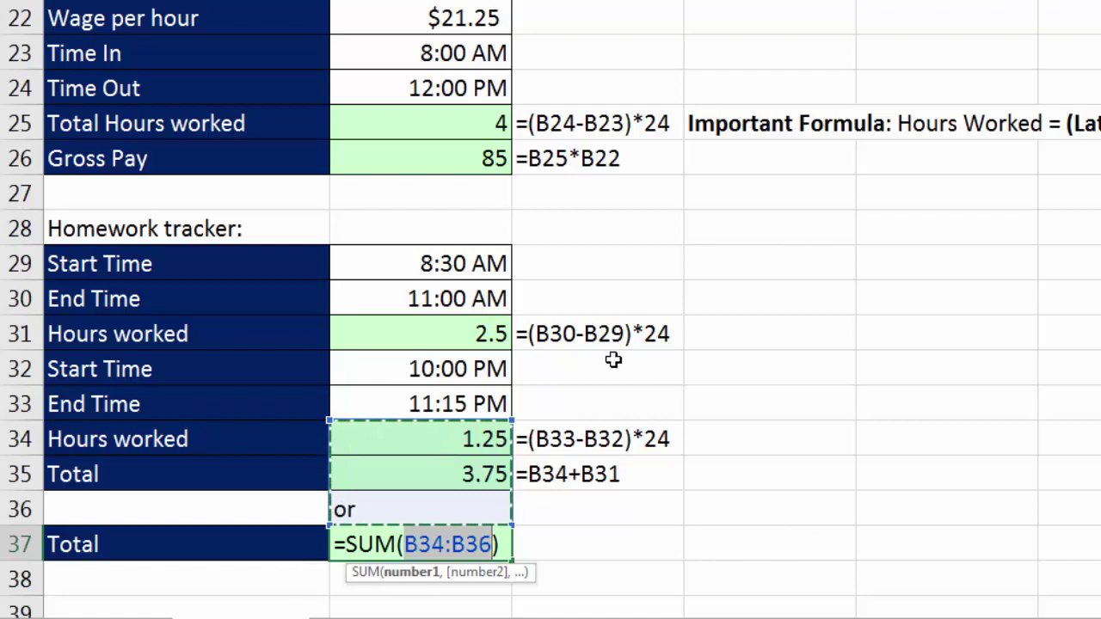
pyautogui.click(454, 299)
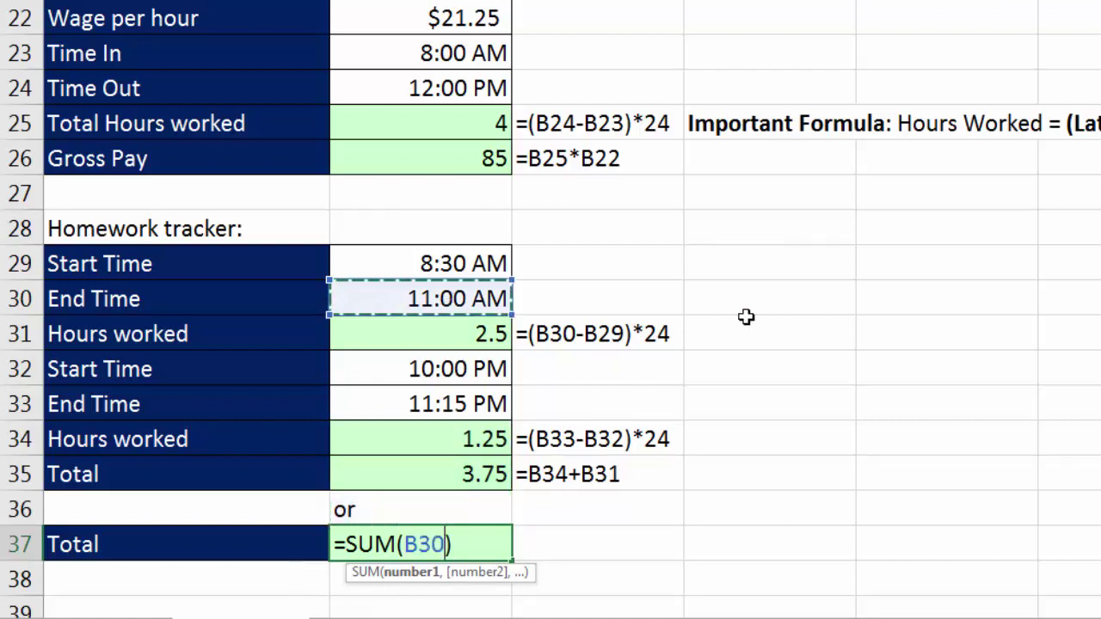
pyautogui.write('-')
pyautogui.click(465, 261)
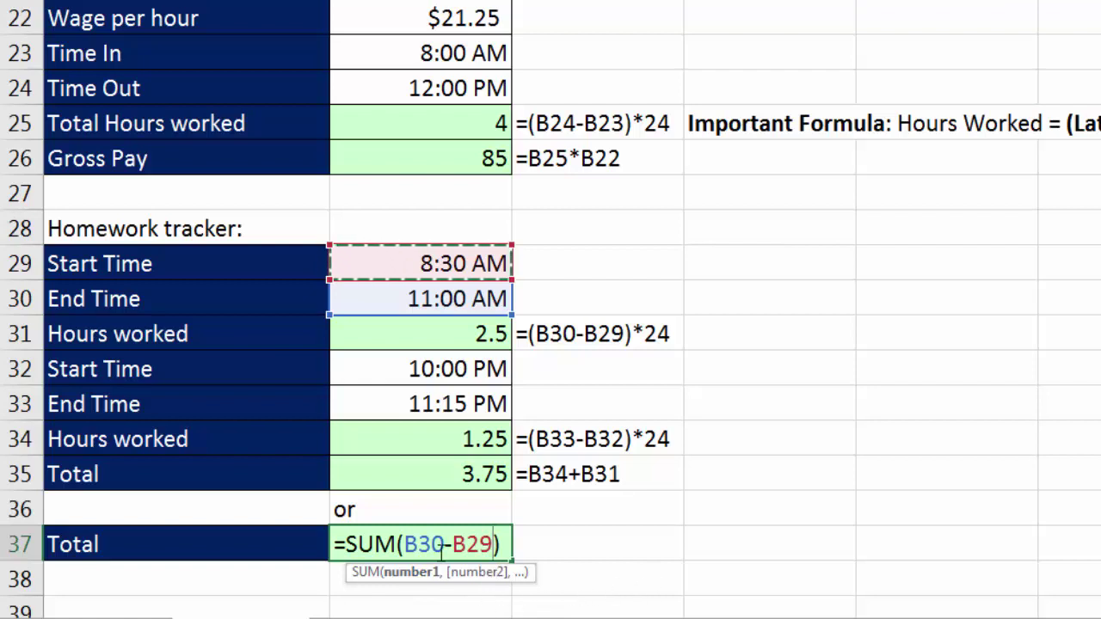
pyautogui.write(',')
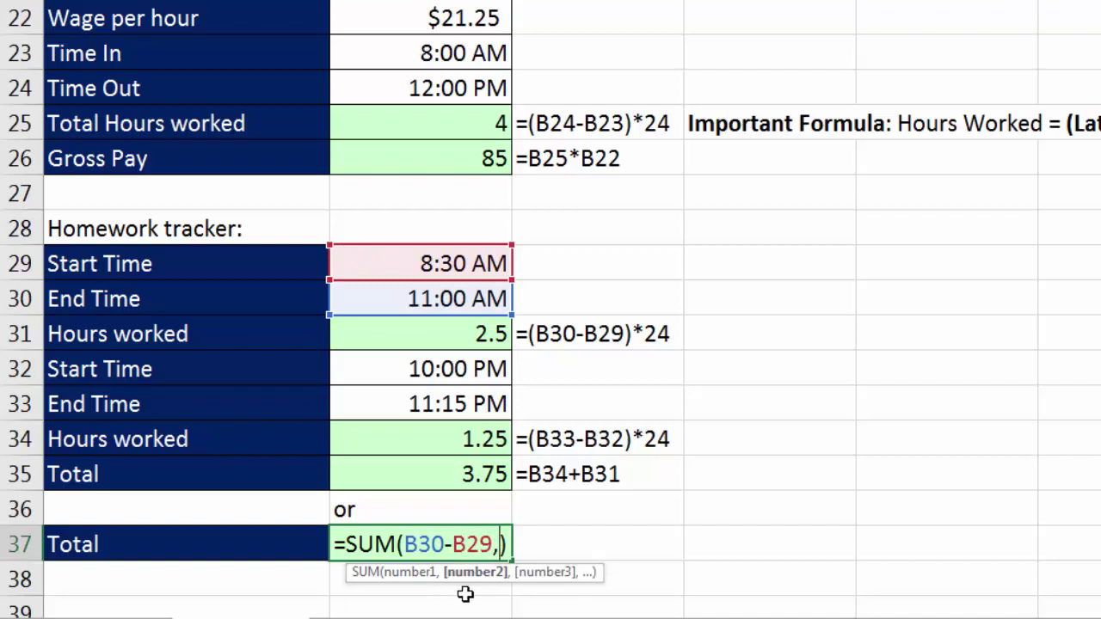
pyautogui.click(454, 408)
pyautogui.write('-')
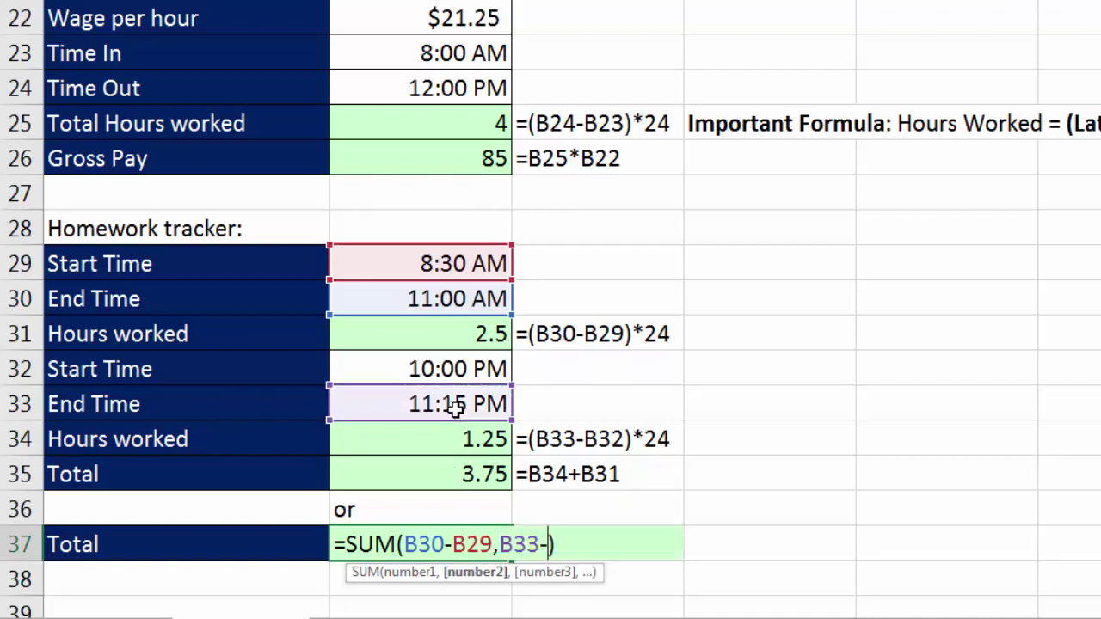
pyautogui.click(477, 369)
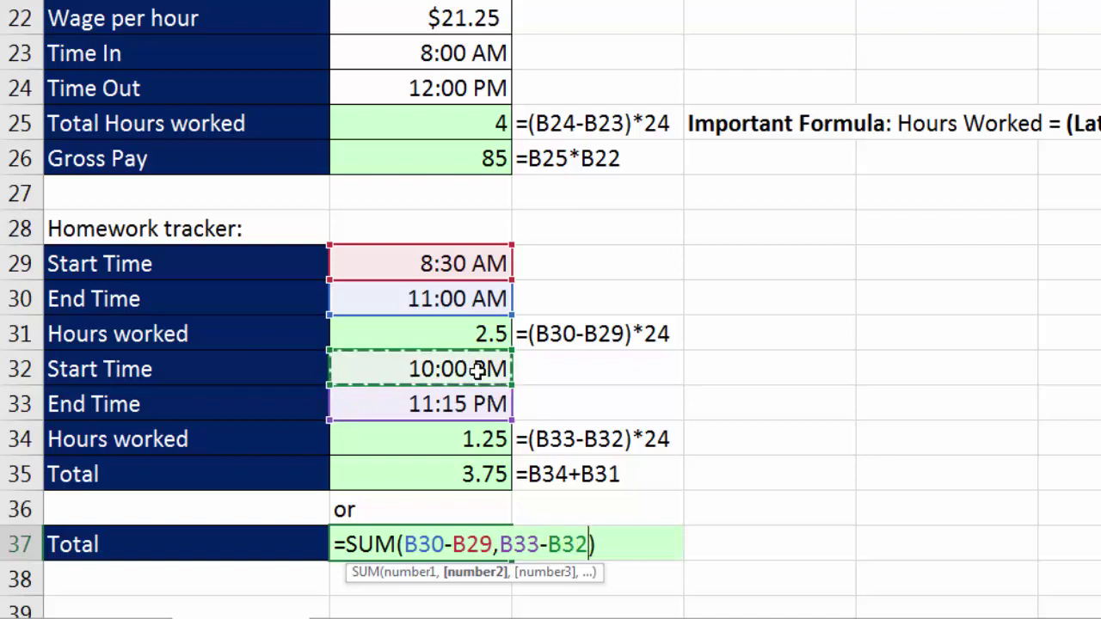
# - Check both SUM arguments in B37 and complete the formula as =SUM(B30-B29,B33-B32)*24
pyautogui.click(474, 573)
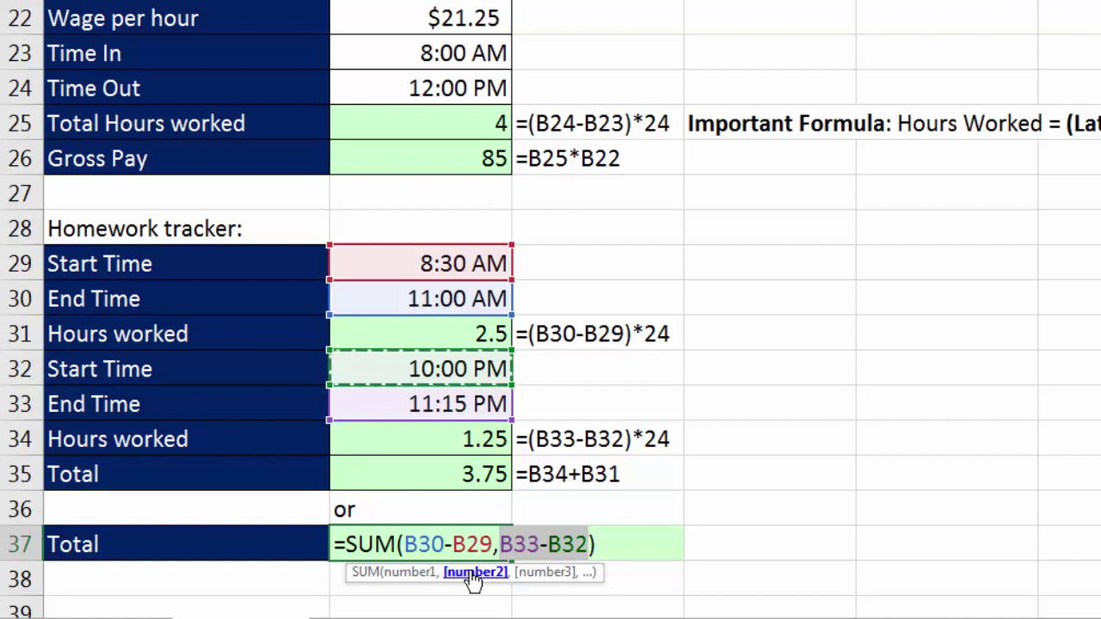
pyautogui.click(409, 572)
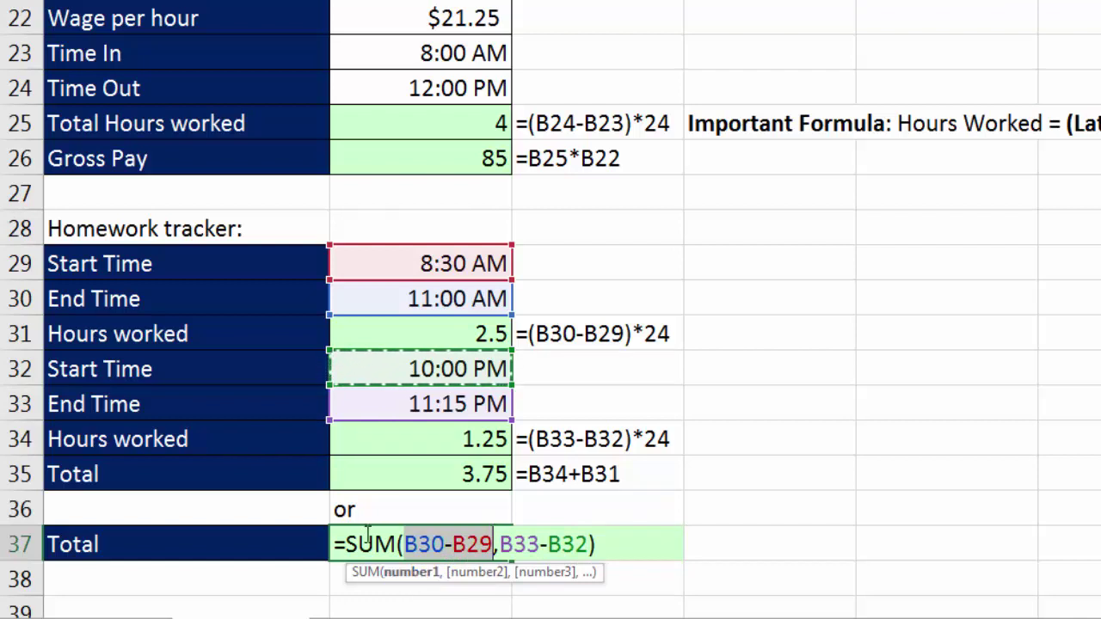
pyautogui.click(607, 547)
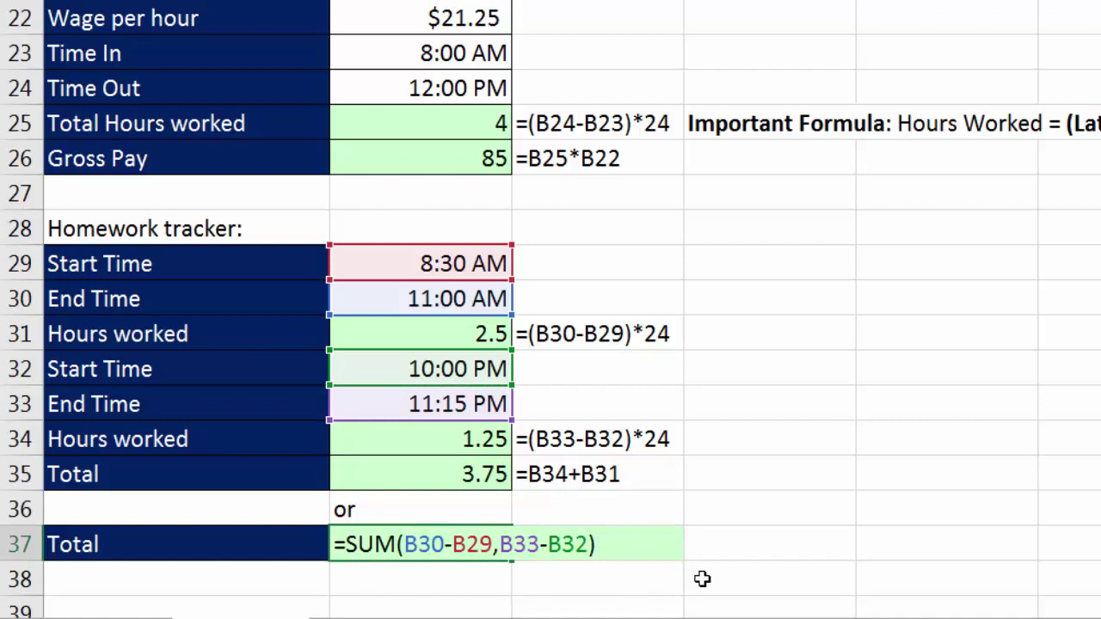
pyautogui.write('*24')
pyautogui.press('Return')
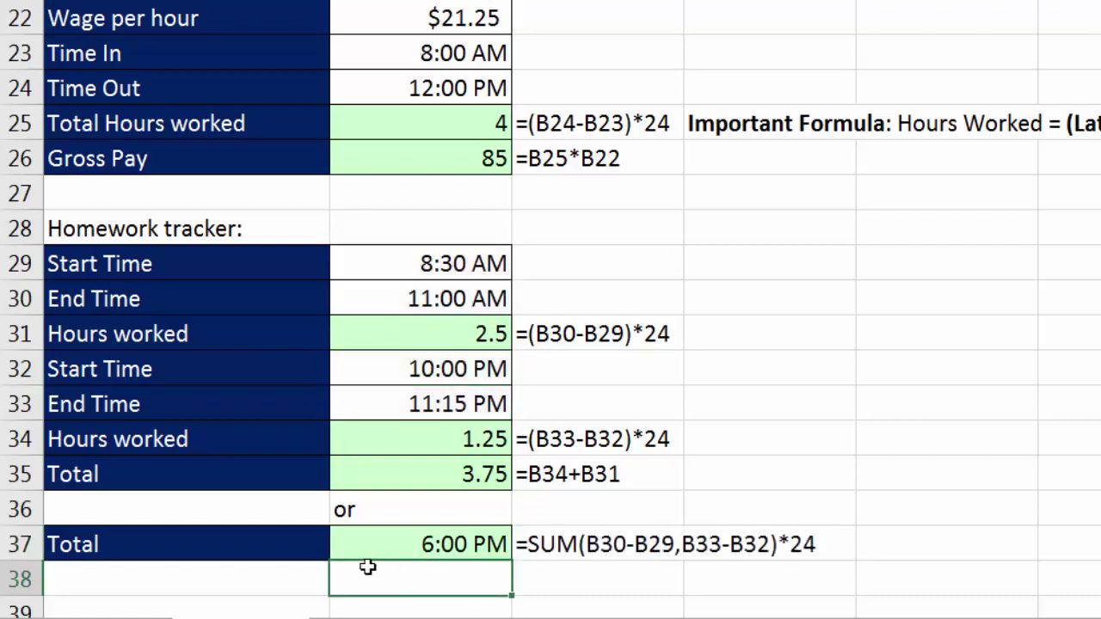
# - Apply the General number format to the Total in cell B37
pyautogui.click(453, 543)
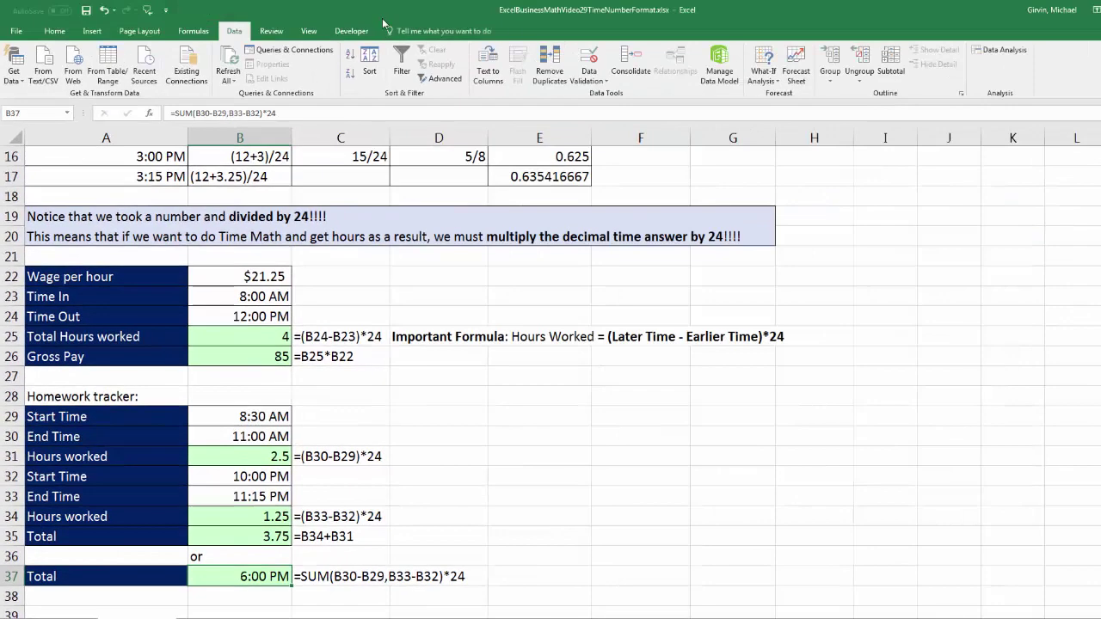
pyautogui.click(54, 31)
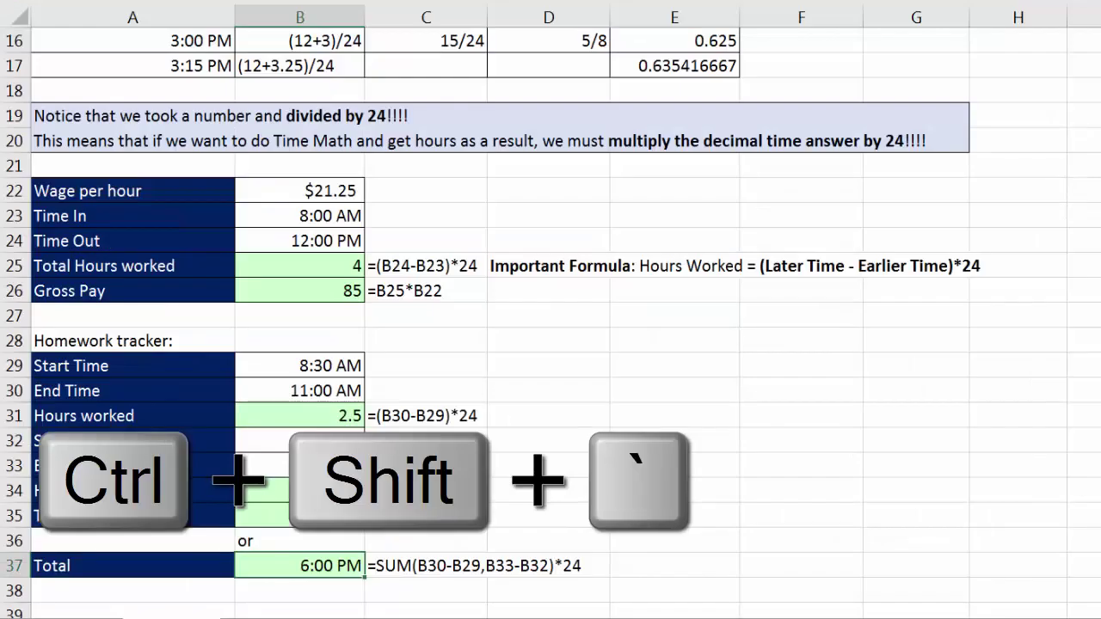
pyautogui.hotkey('ctrl', 'shift', '`')
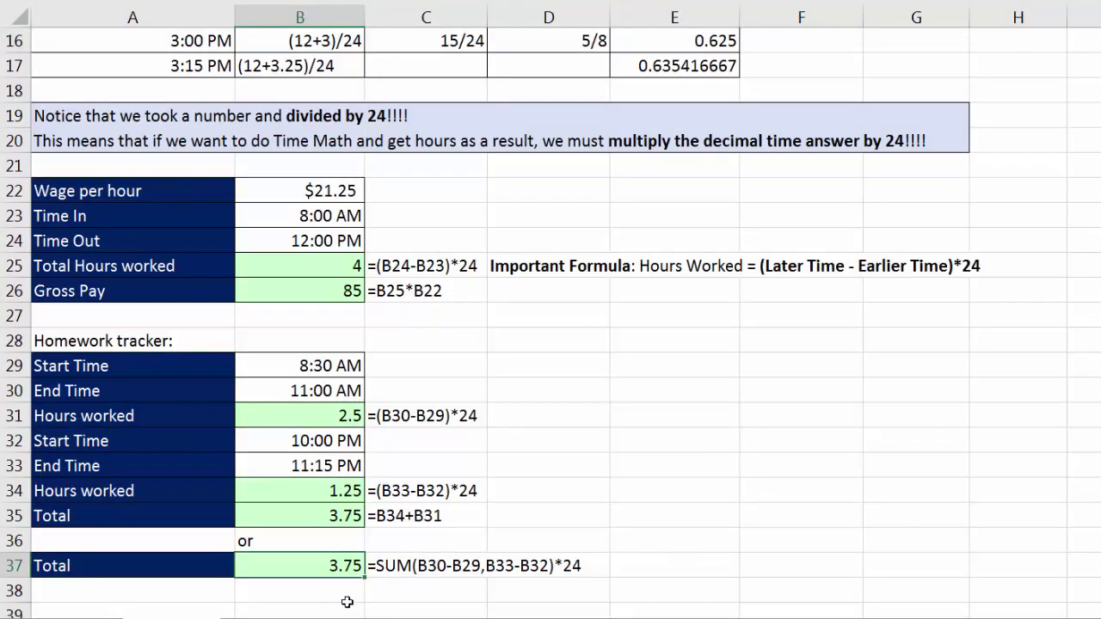
# - Compare the homework tracker's hours and Total cells, and examine the Payroll Example's Hours Worked, Gross Pay, Deduction and Day's Pay columns
pyautogui.click(322, 415)
pyautogui.click(322, 492)
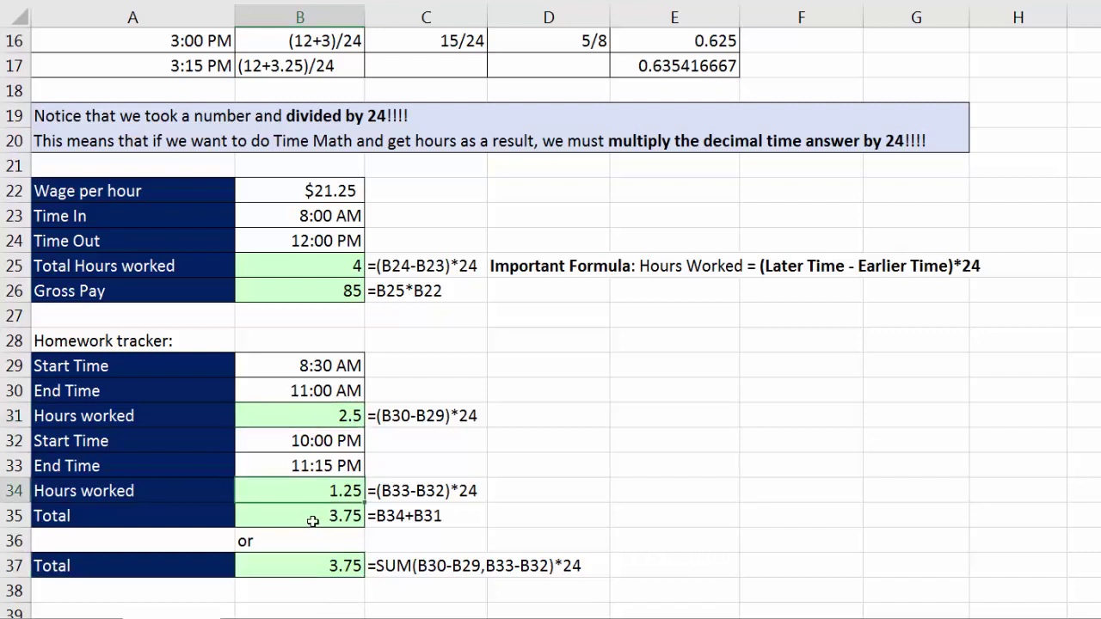
pyautogui.click(312, 521)
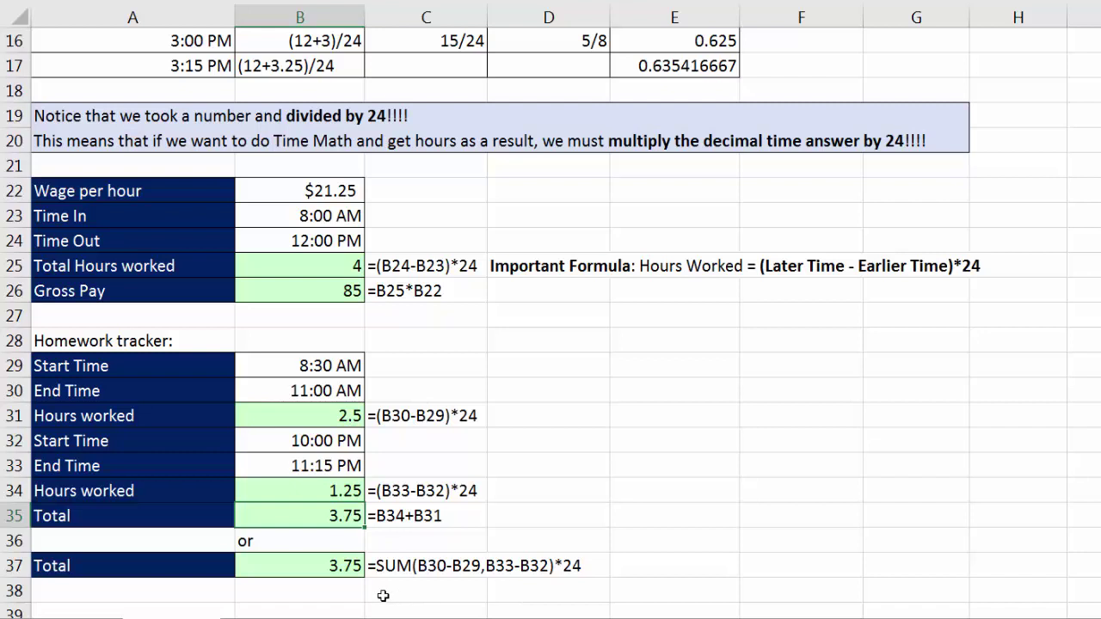
pyautogui.click(336, 574)
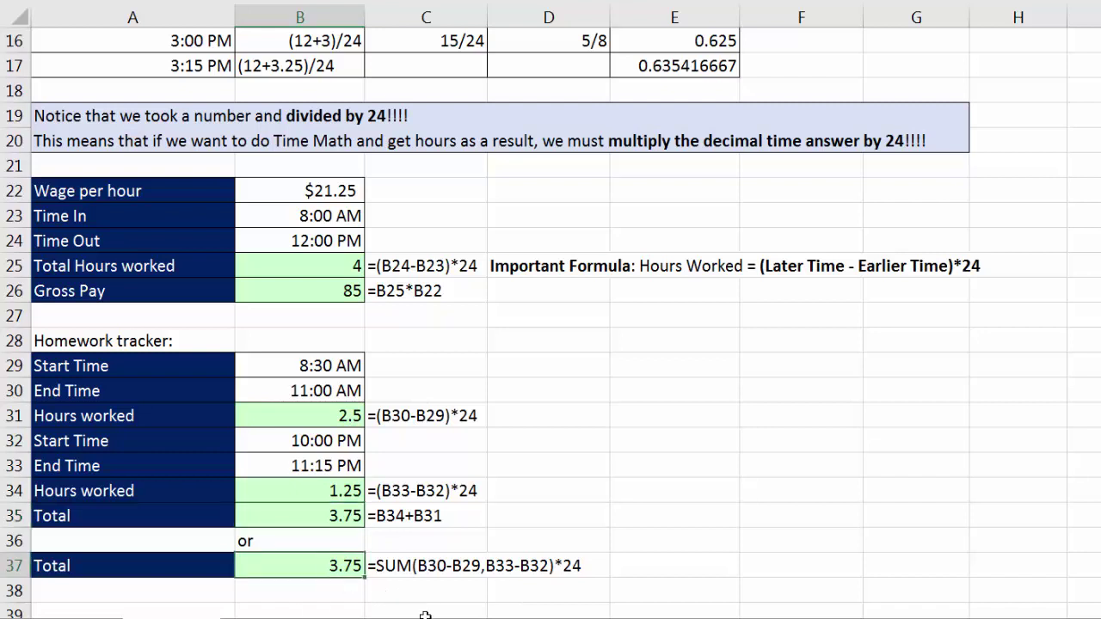
pyautogui.scroll(-7, 480, 614)
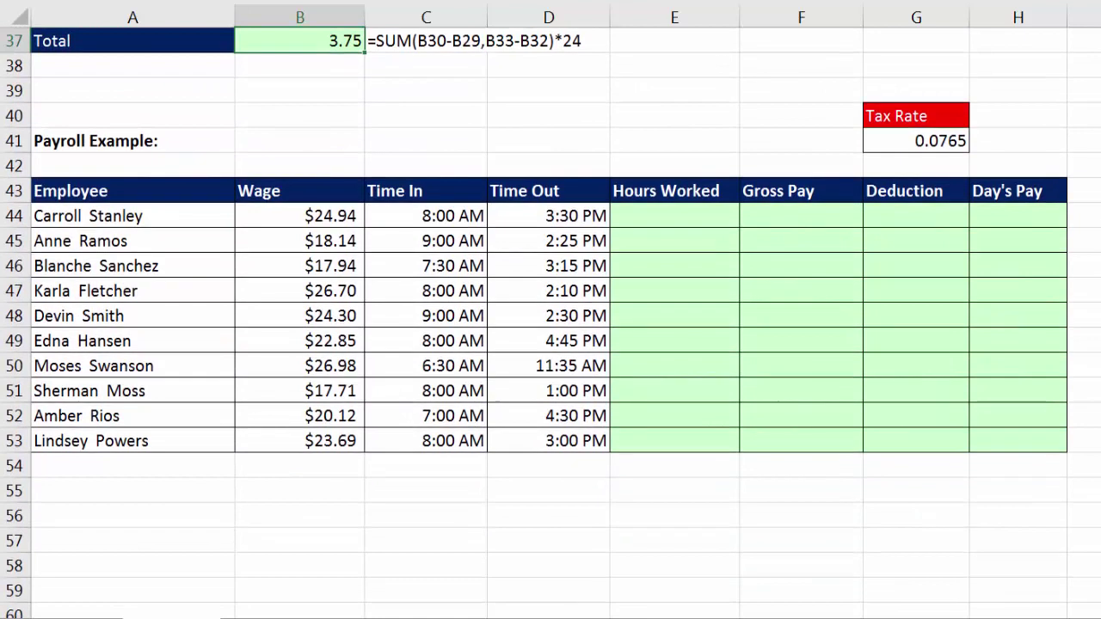
pyautogui.scroll(-1, 283, 178)
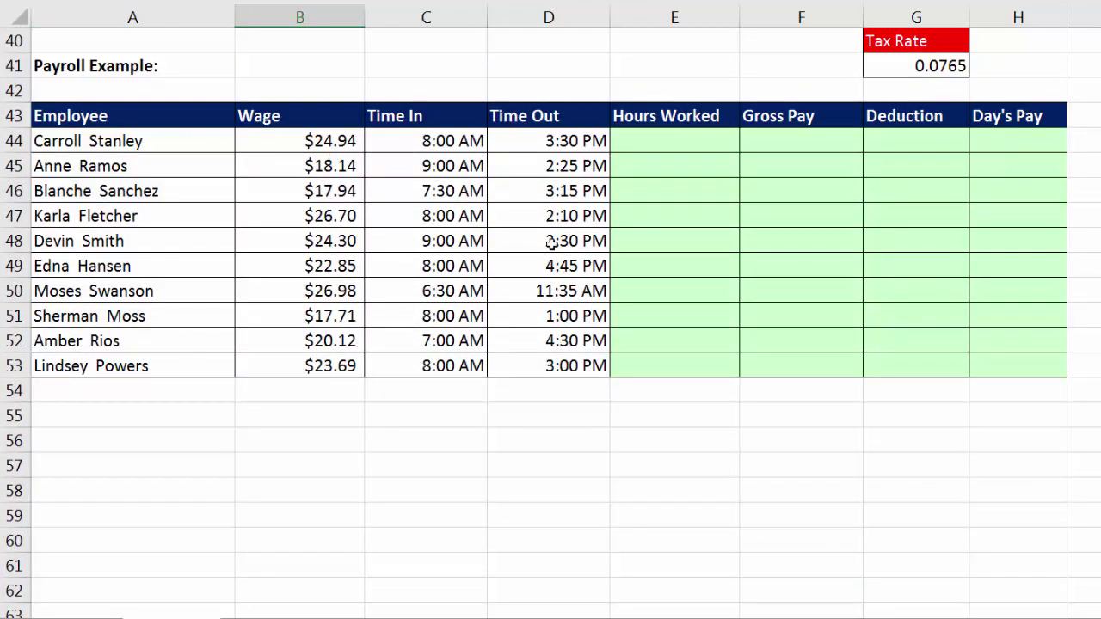
pyautogui.click(641, 140)
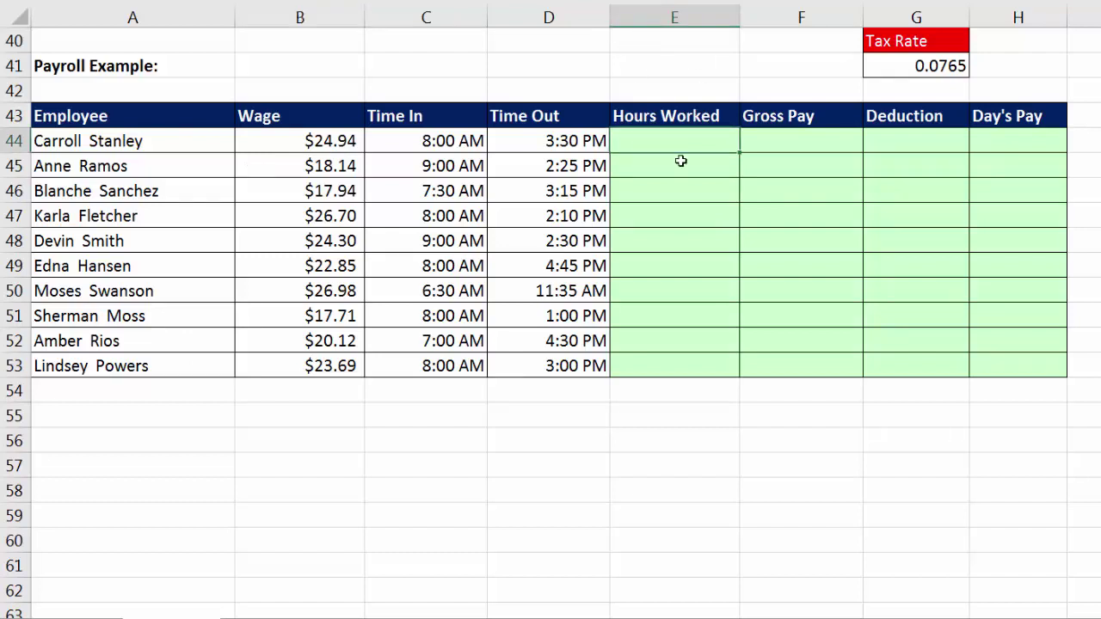
pyautogui.click(790, 138)
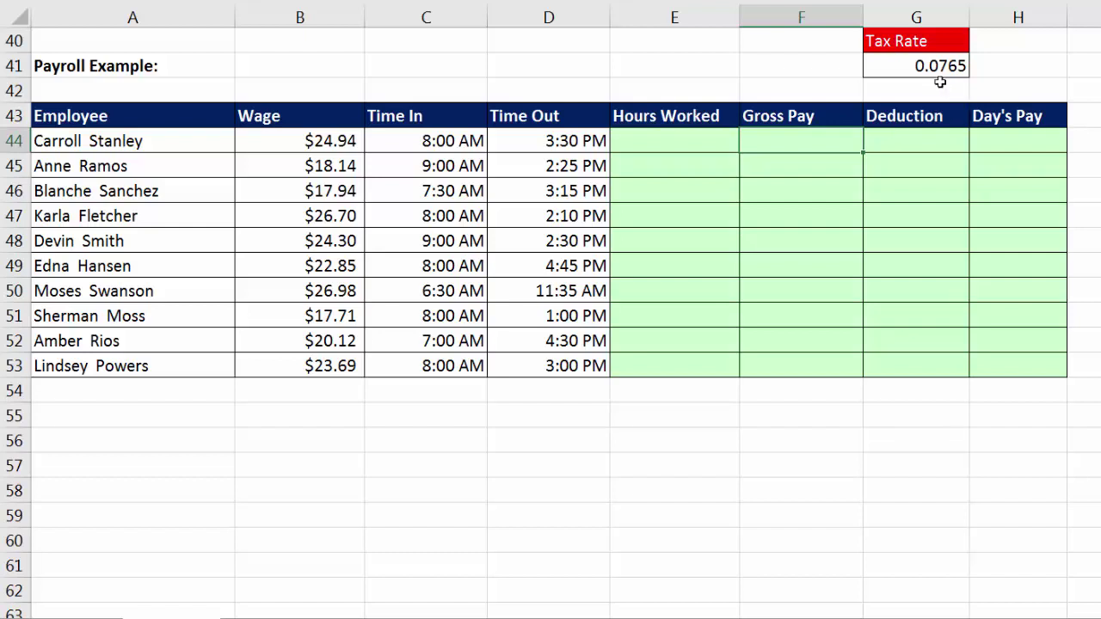
pyautogui.click(896, 137)
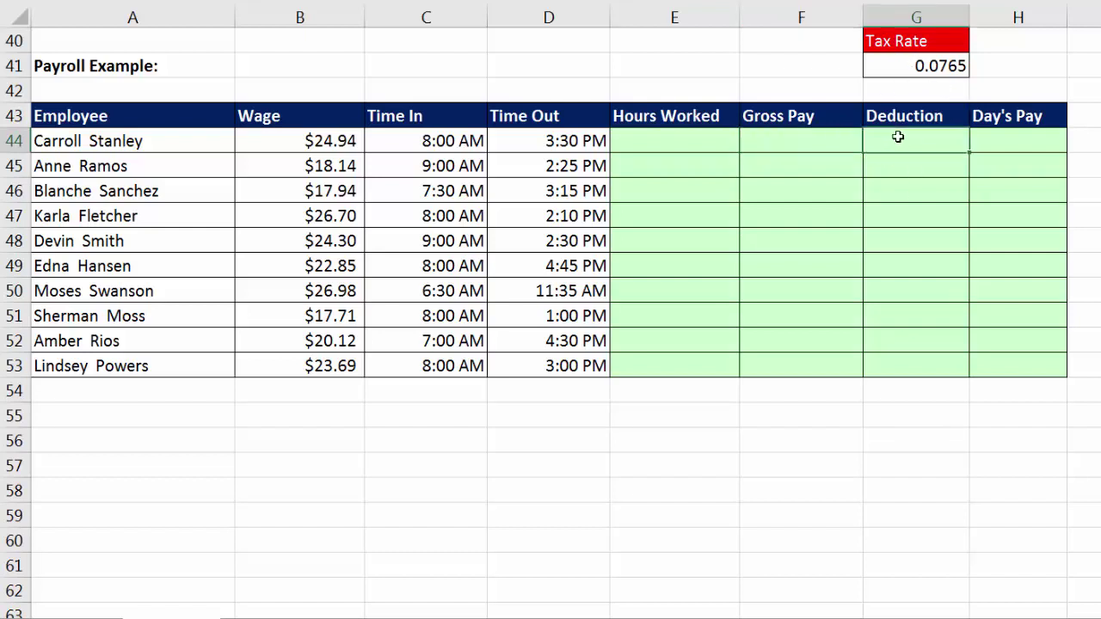
pyautogui.click(1005, 142)
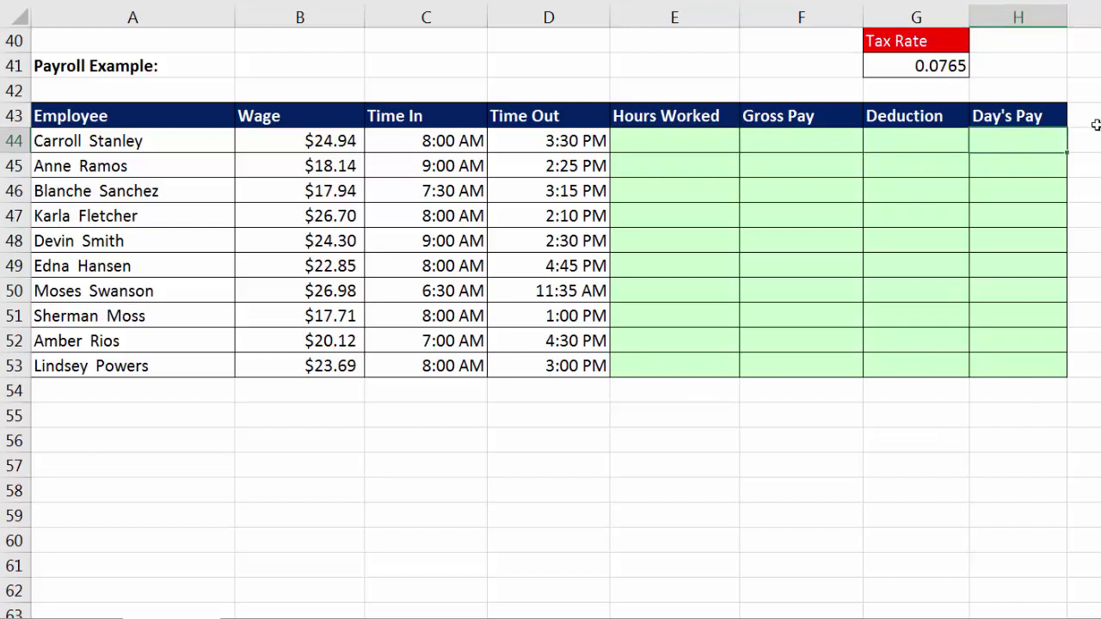
# - Calculate the first employee's Hours Worked in cell E44 with the formula =(D44-C44)*24
pyautogui.click(698, 146)
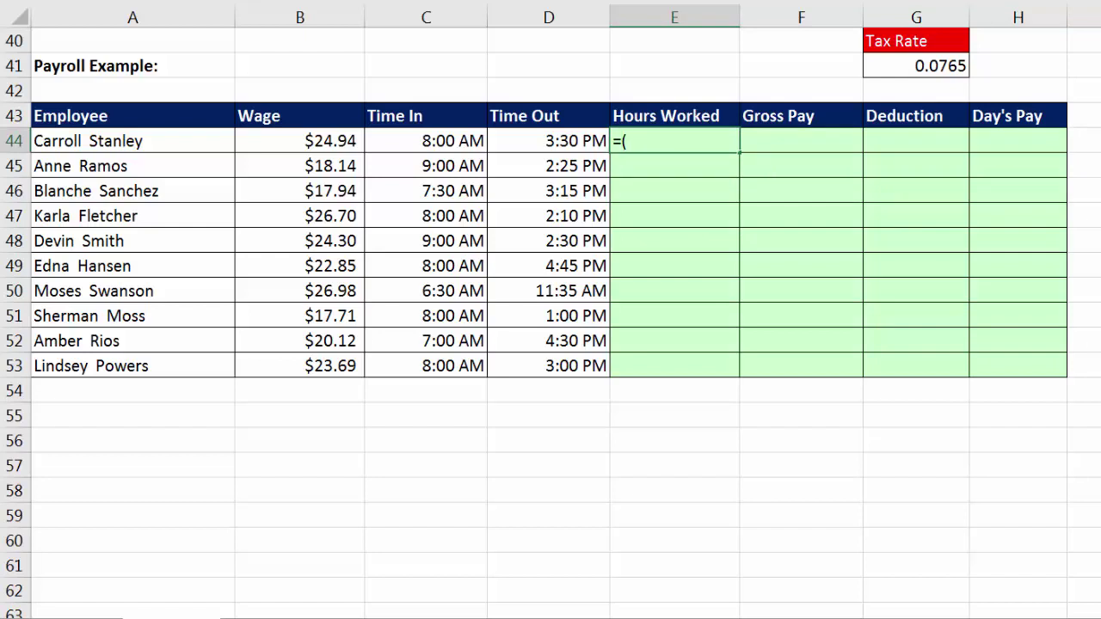
pyautogui.write('=(')
pyautogui.press('Left')
pyautogui.write('-')
pyautogui.press('Left')
pyautogui.press('Left')
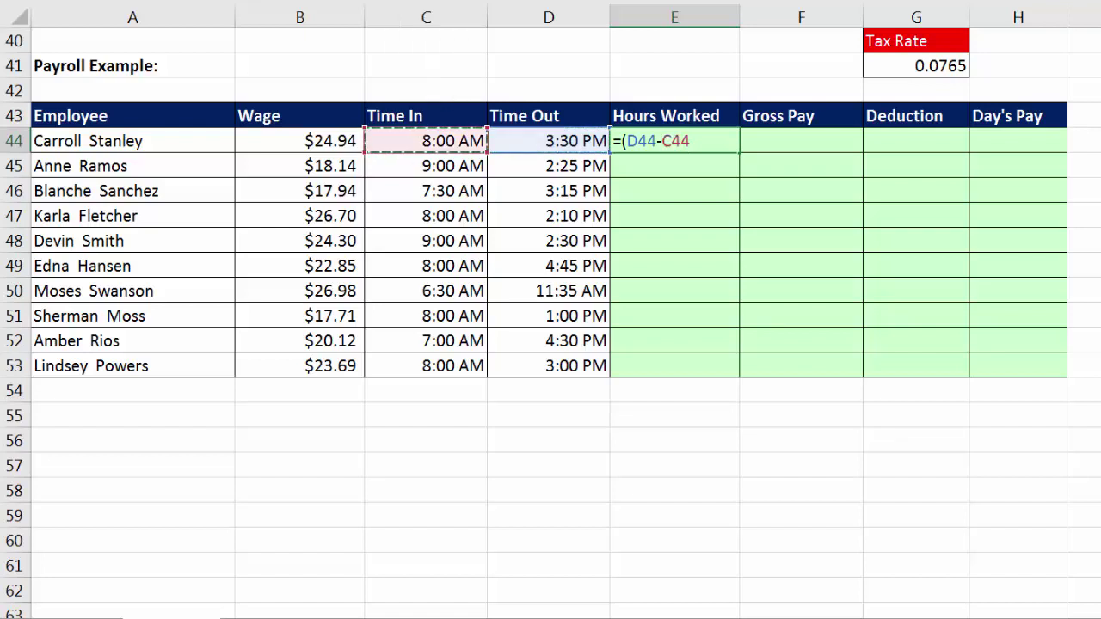
pyautogui.write(')*24')
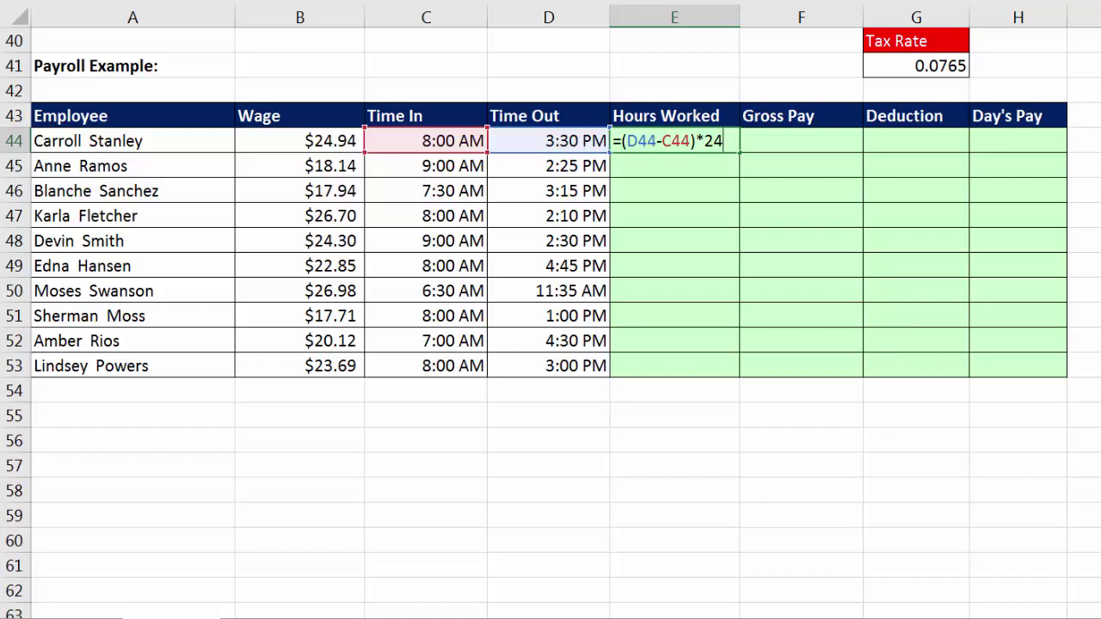
pyautogui.hotkey('ctrl', 'Return')
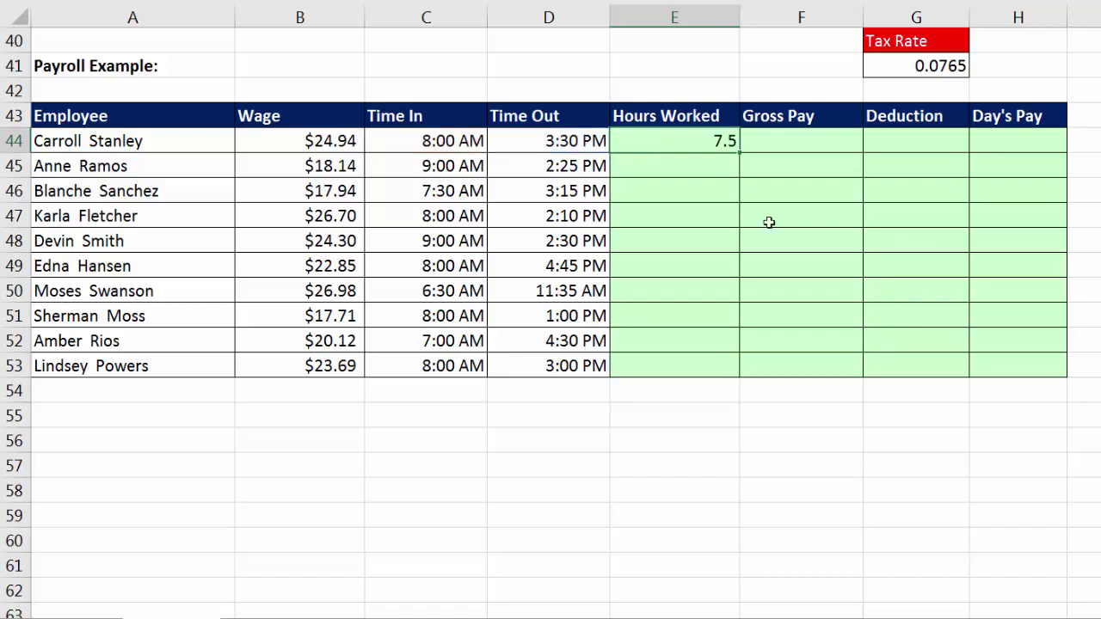
# - Copy the Hours Worked formula down to E53 and verify the cell references in the last row
pyautogui.doubleClick(742, 150)
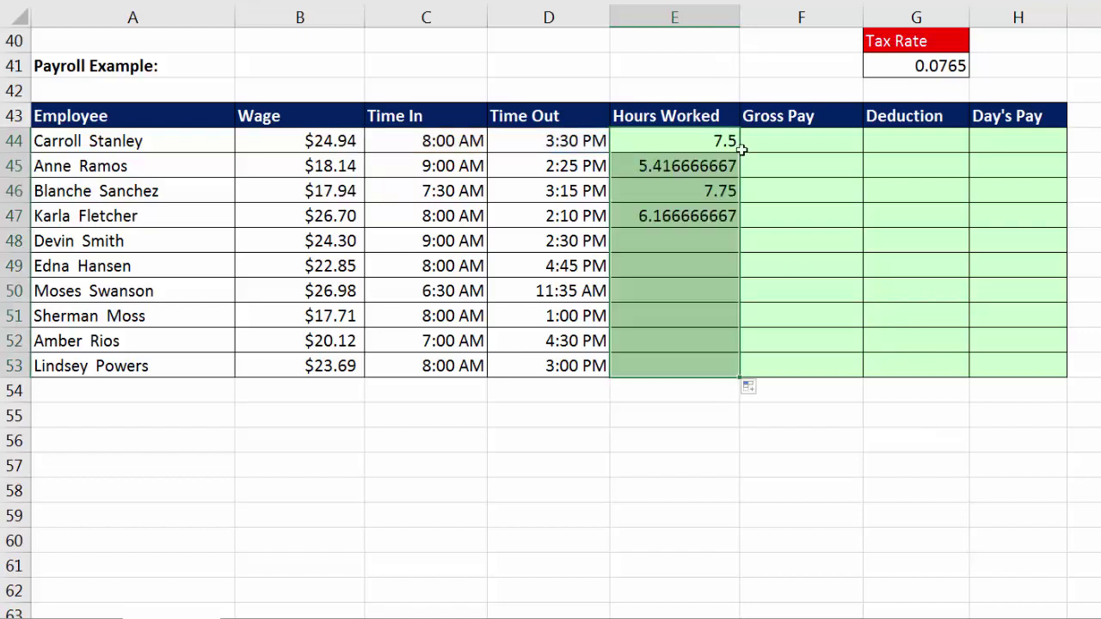
pyautogui.click(648, 368)
pyautogui.press('F2')
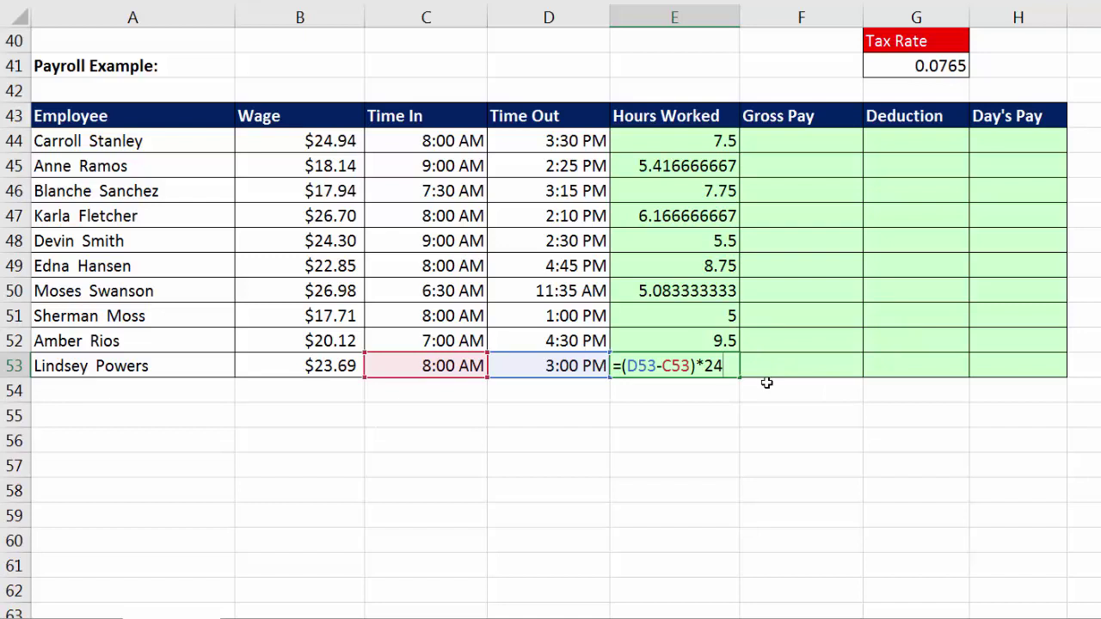
pyautogui.press('Return')
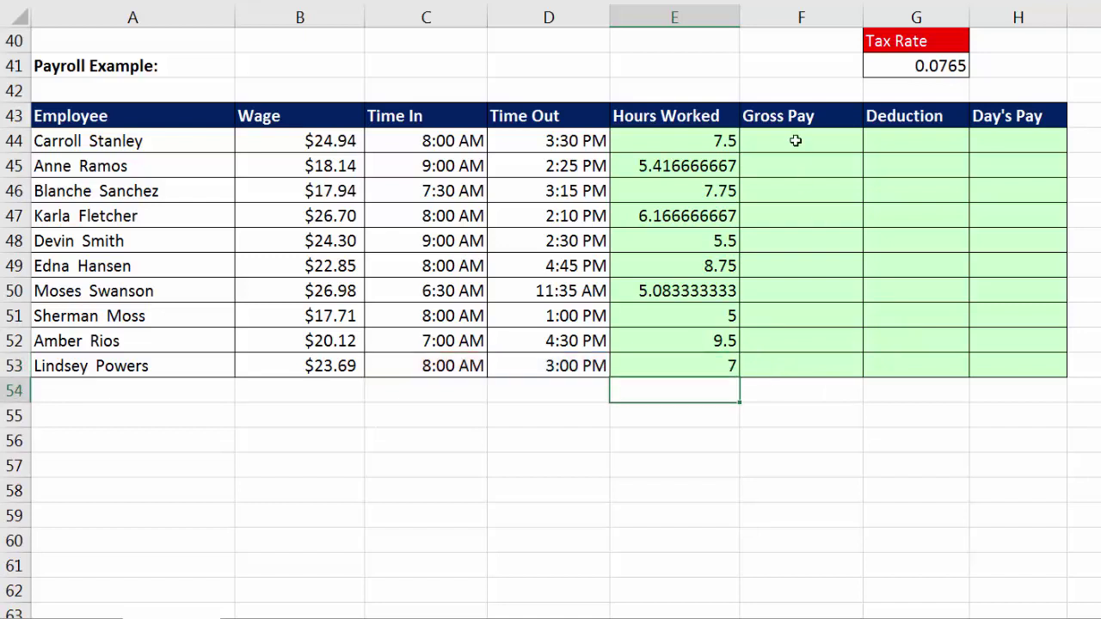
# - Calculate the first employee's Gross Pay in cell F44, rounded to cents, with the formula =ROUND(E44*B44,2)
pyautogui.click(684, 176)
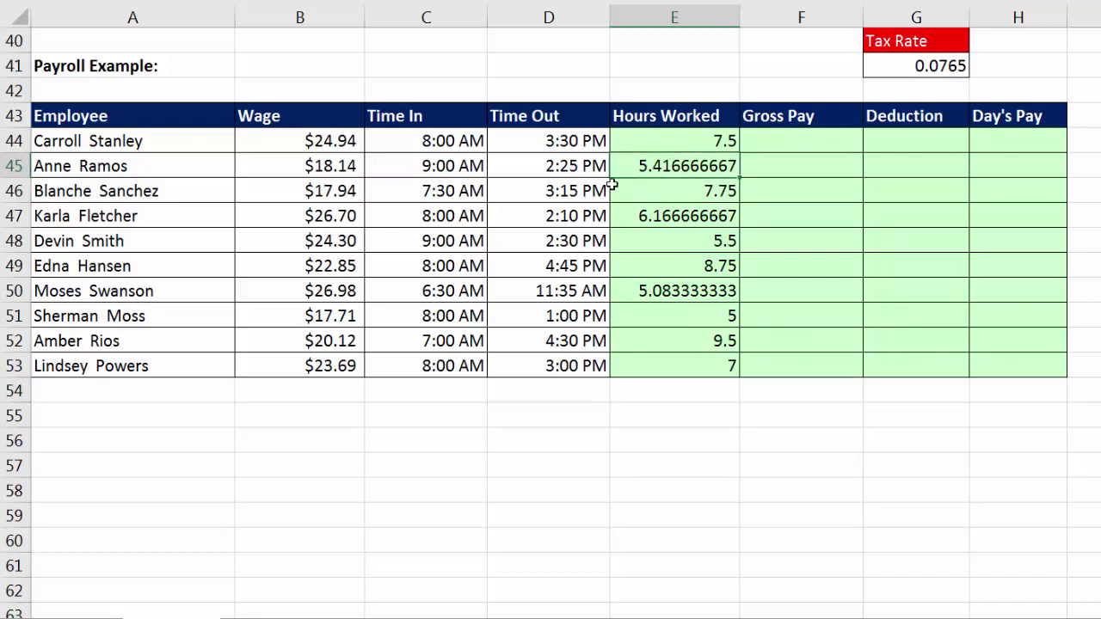
pyautogui.click(322, 168)
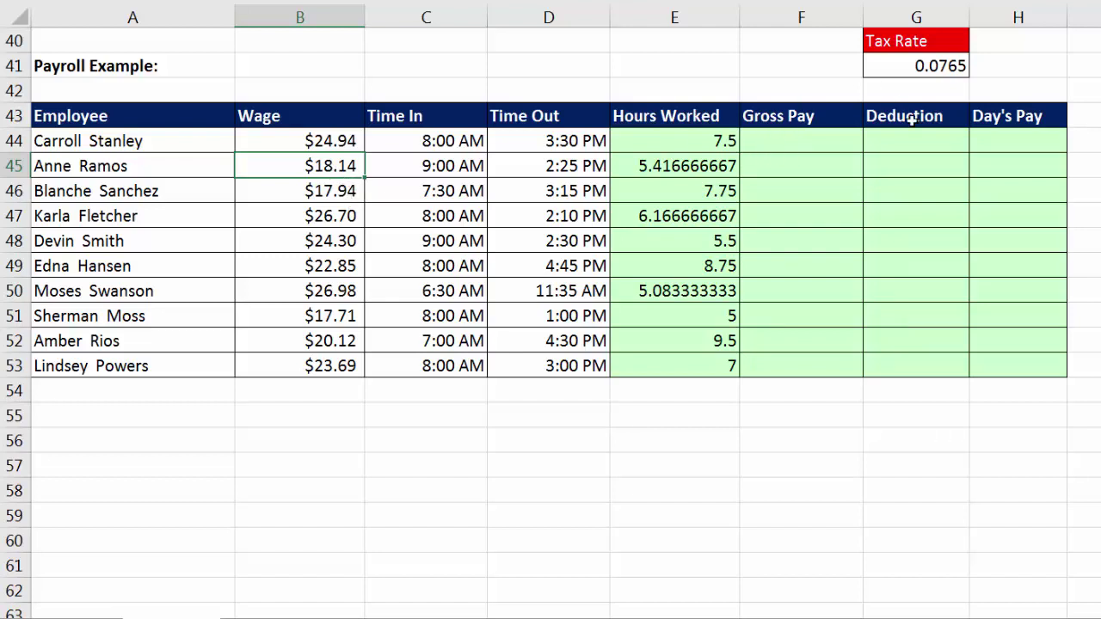
pyautogui.click(769, 139)
pyautogui.write('=round')
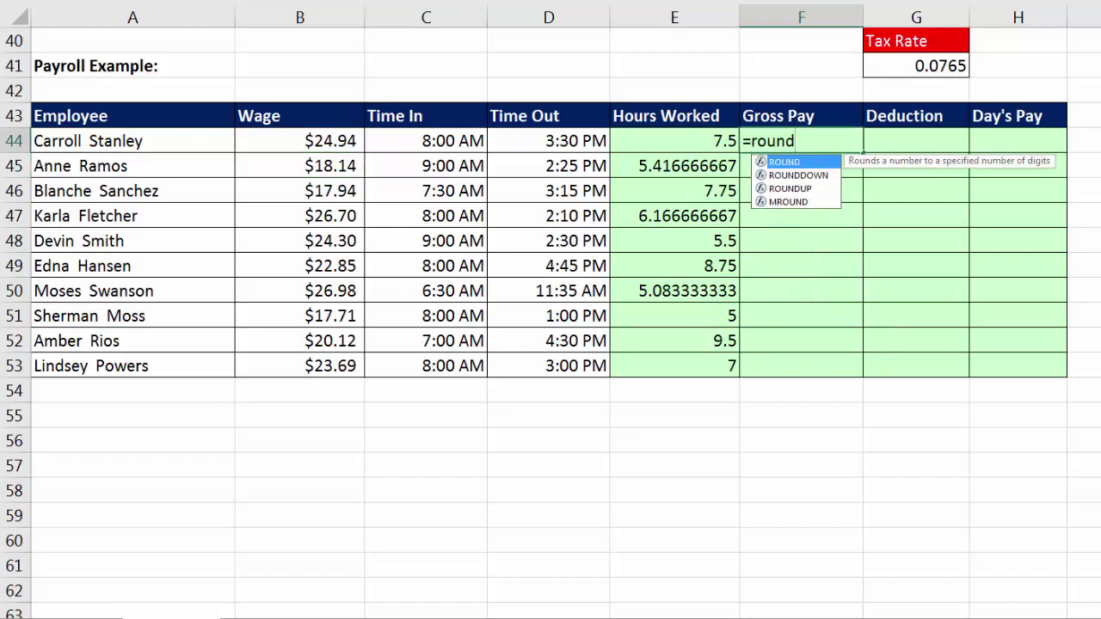
pyautogui.press('Tab')
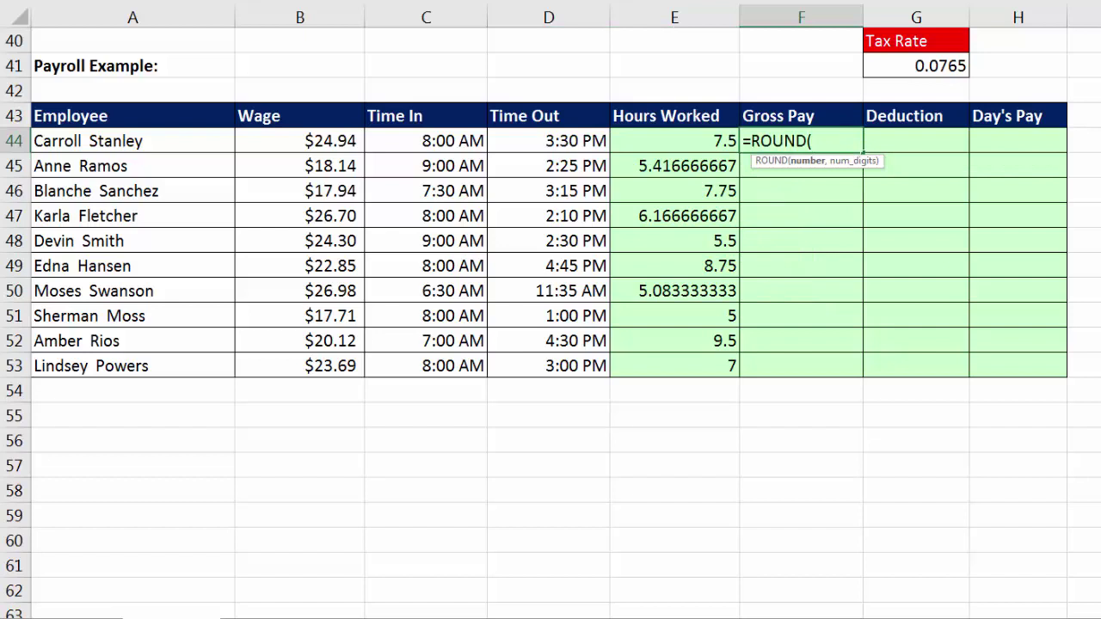
pyautogui.press('Left')
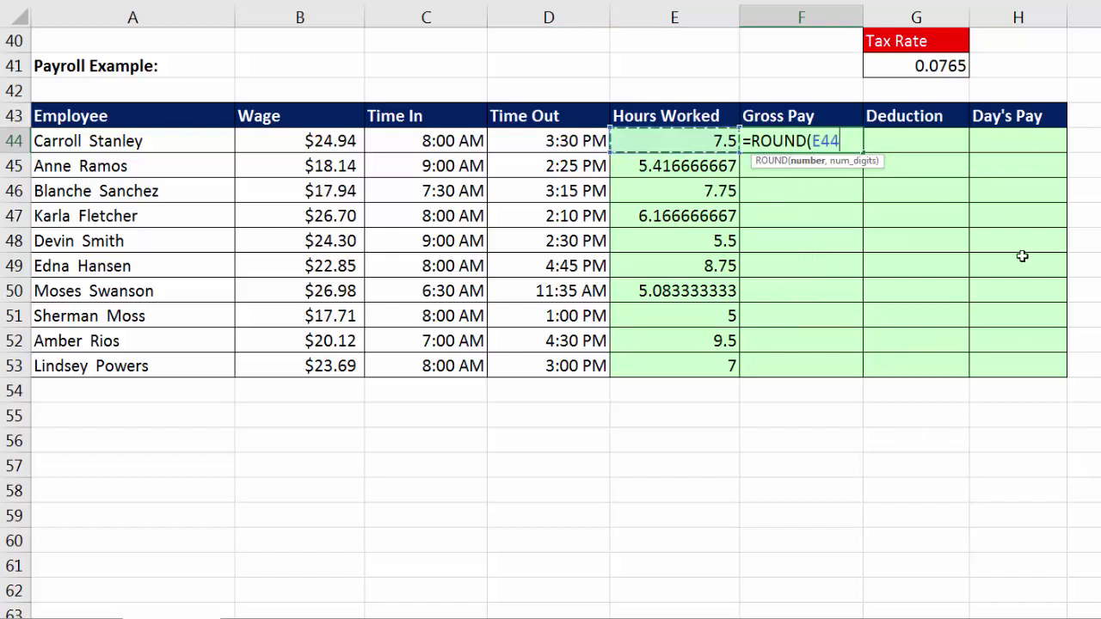
pyautogui.write('*')
pyautogui.press('Left')
pyautogui.press('Left')
pyautogui.press('Left')
pyautogui.press('Left')
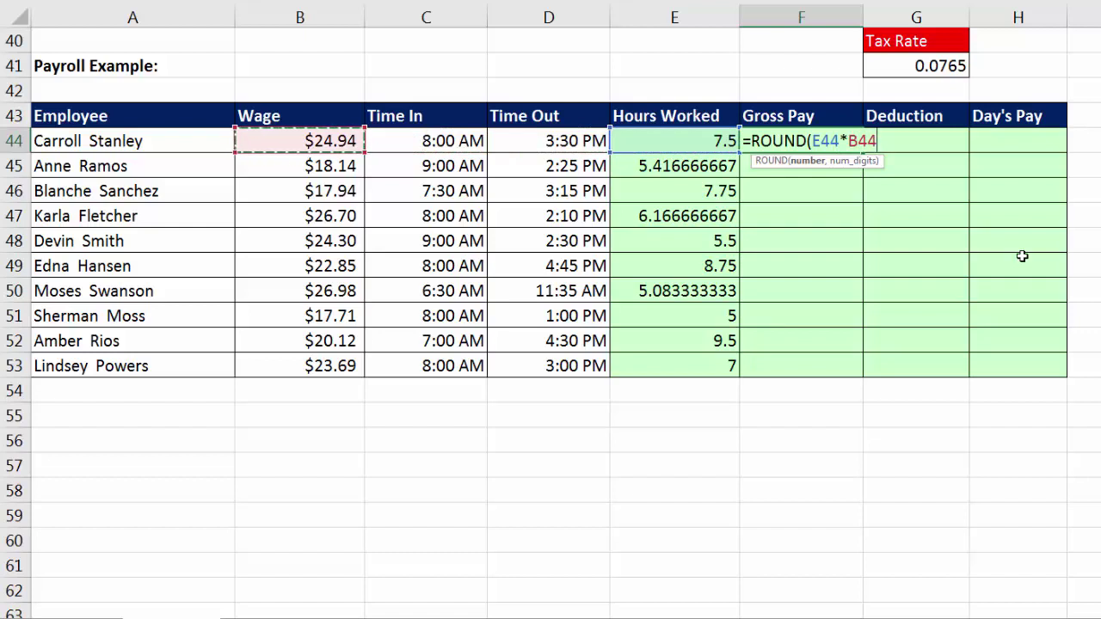
pyautogui.write(',')
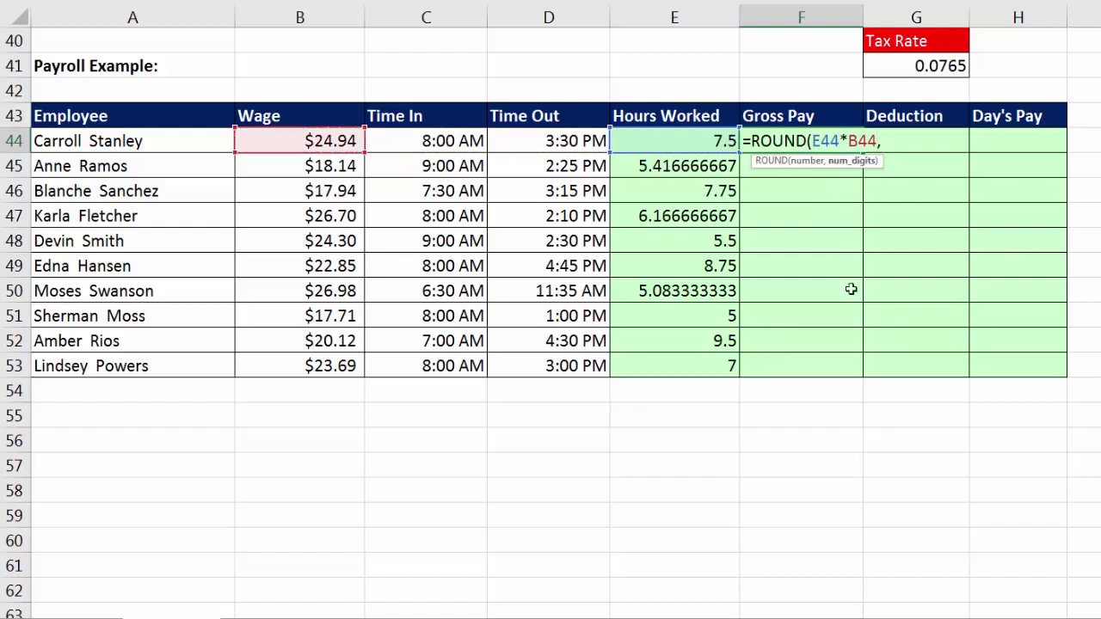
pyautogui.write('2')
pyautogui.write(')')
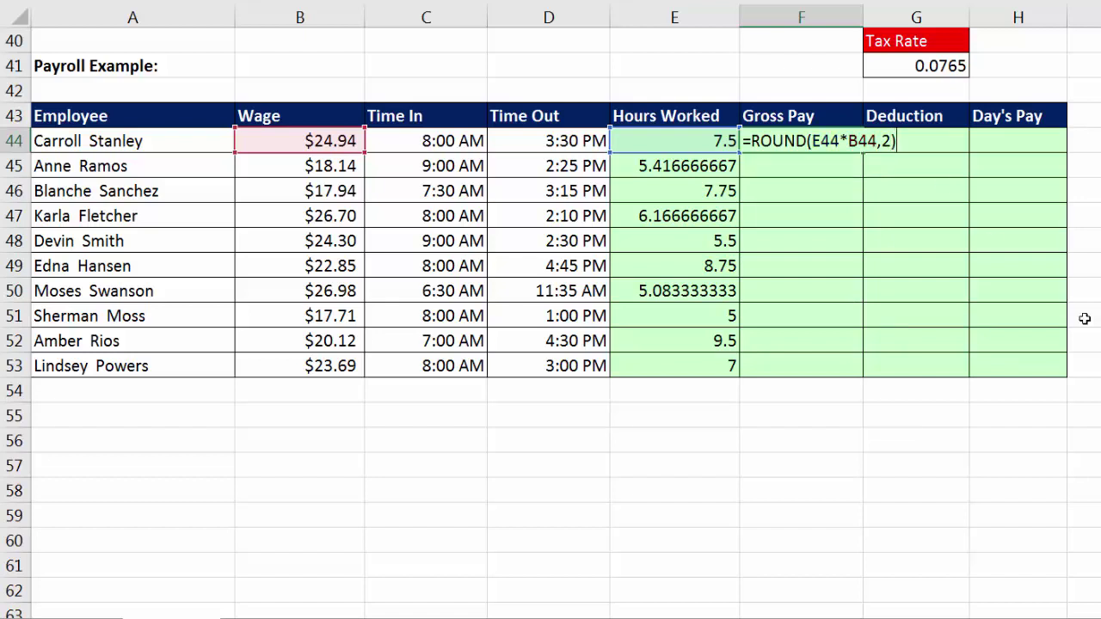
pyautogui.press('Return')
# - Copy the Gross Pay formula down to F53 and check the cell references in the last row
pyautogui.doubleClick(862, 152)
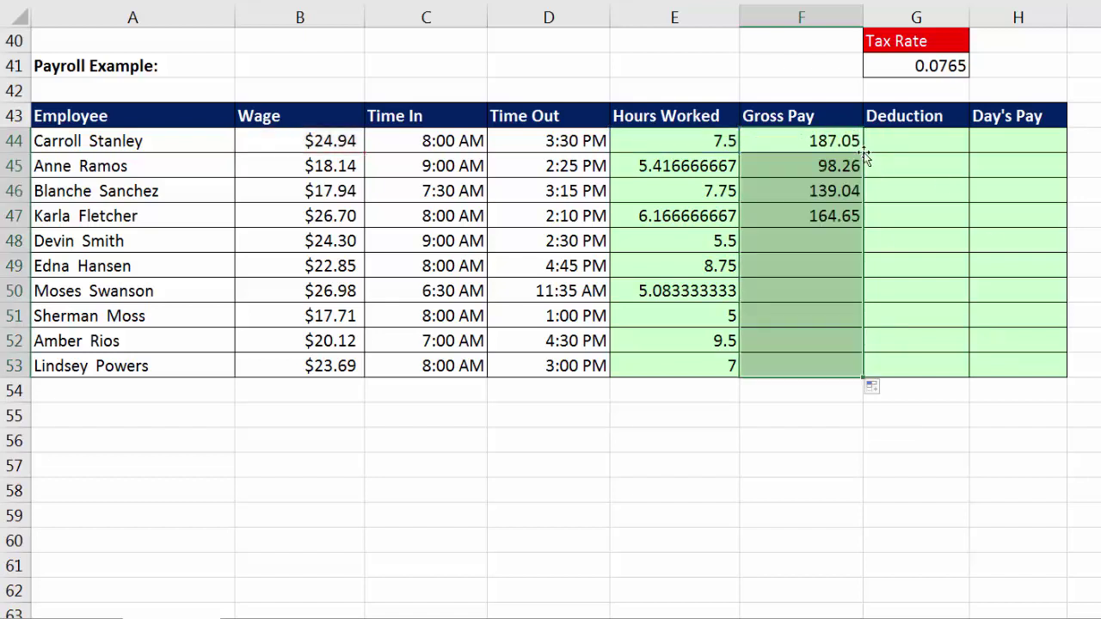
pyautogui.click(811, 367)
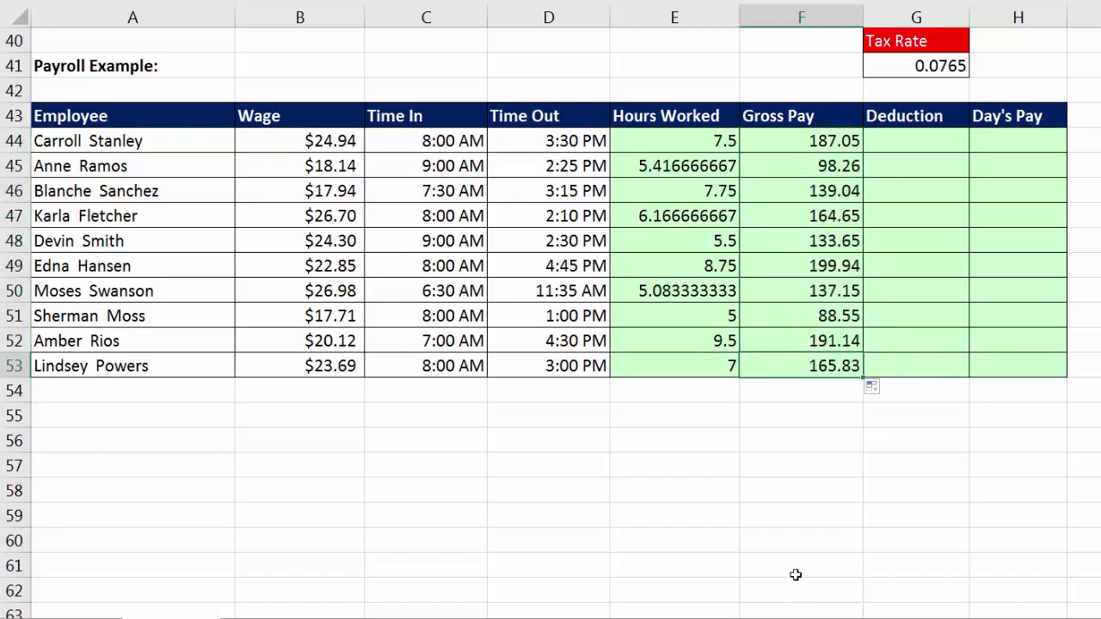
pyautogui.press('F2')
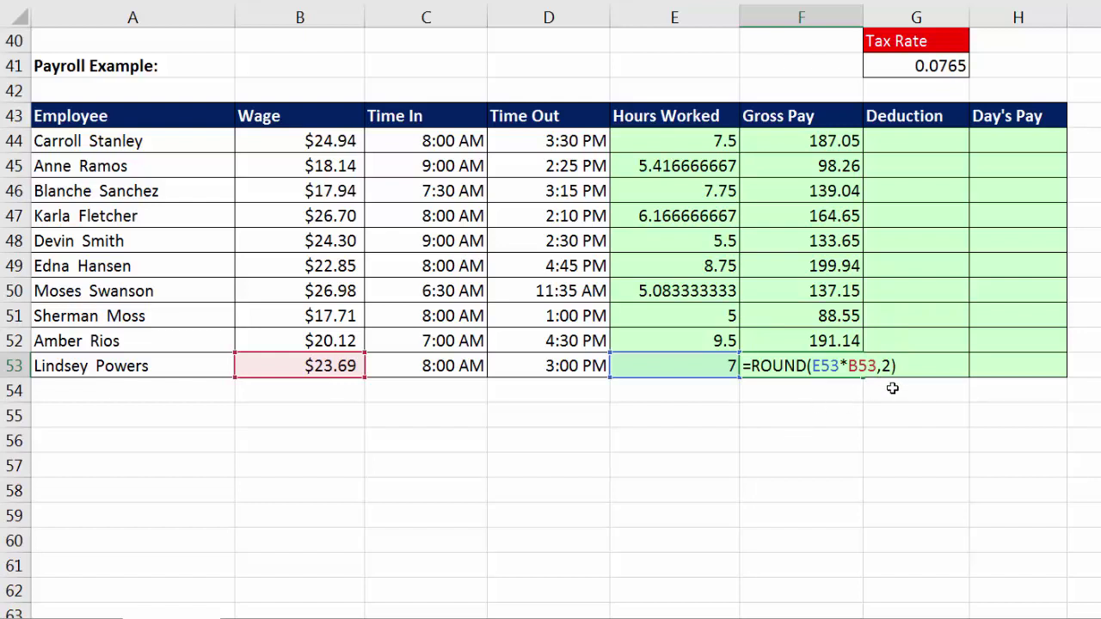
pyautogui.press('Return')
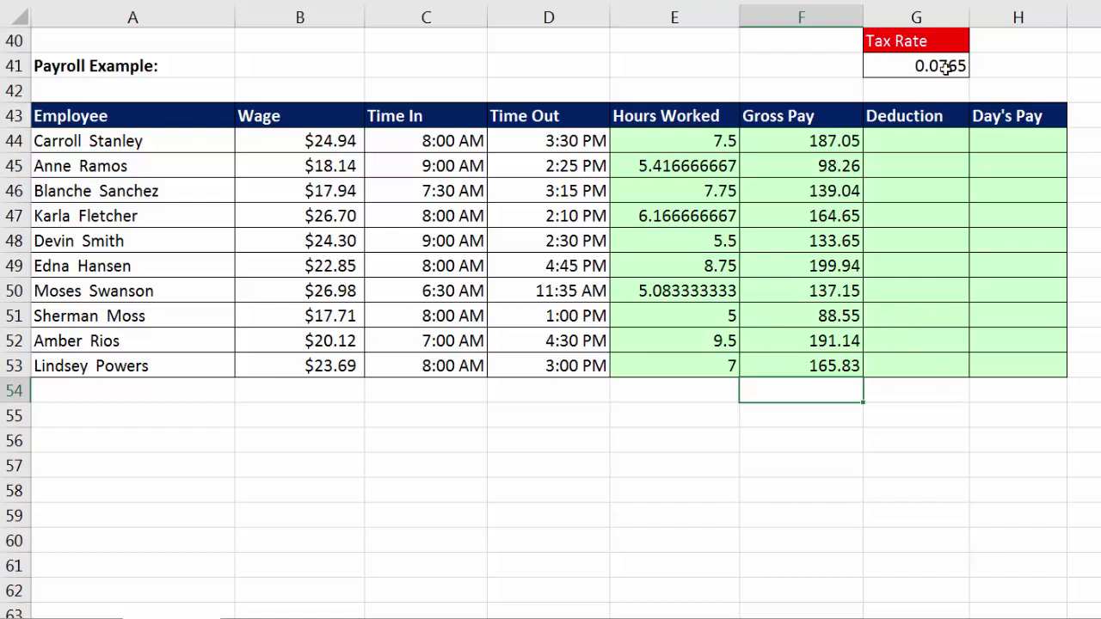
# - Calculate the first employee's Deduction in cell G44 with =ROUND(F44*$G$41,2), locking the Tax Rate reference as absolute
pyautogui.click(917, 145)
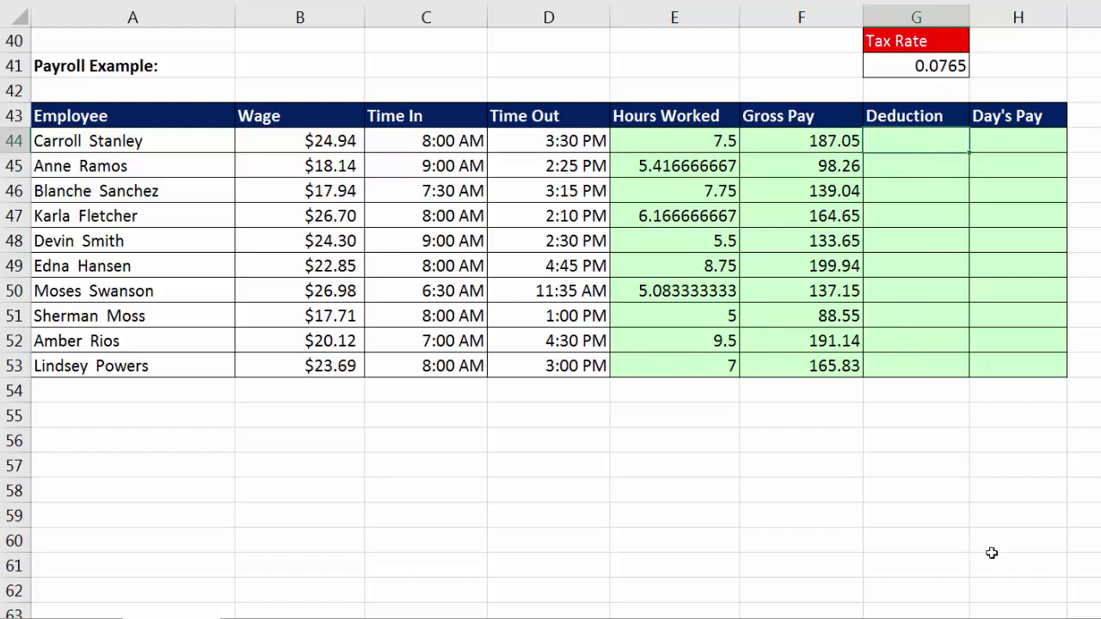
pyautogui.write('round')
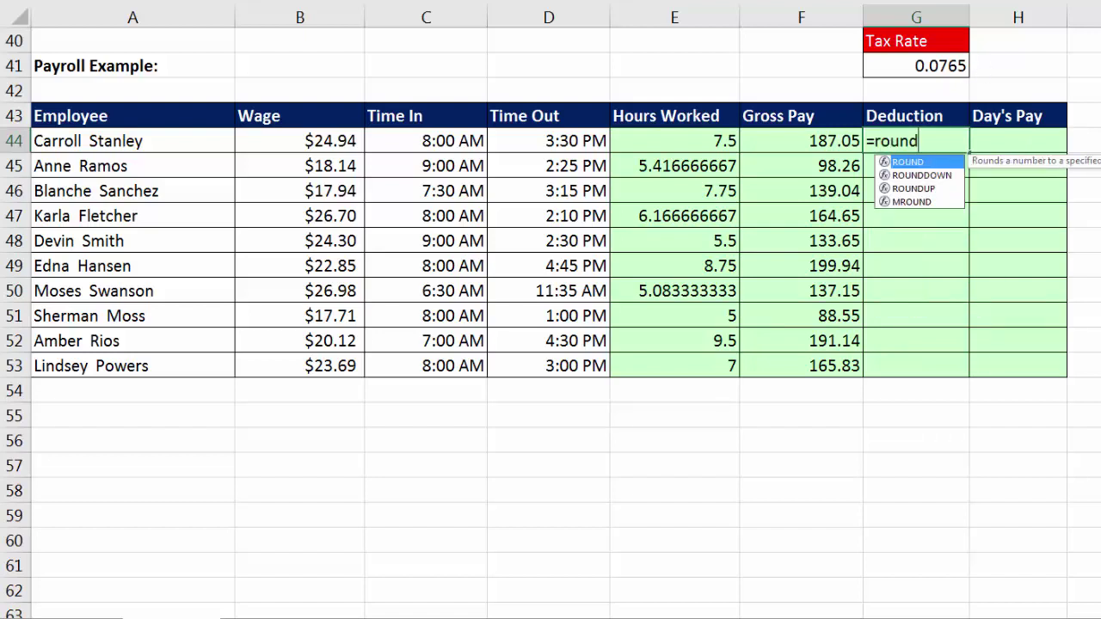
pyautogui.press('Tab')
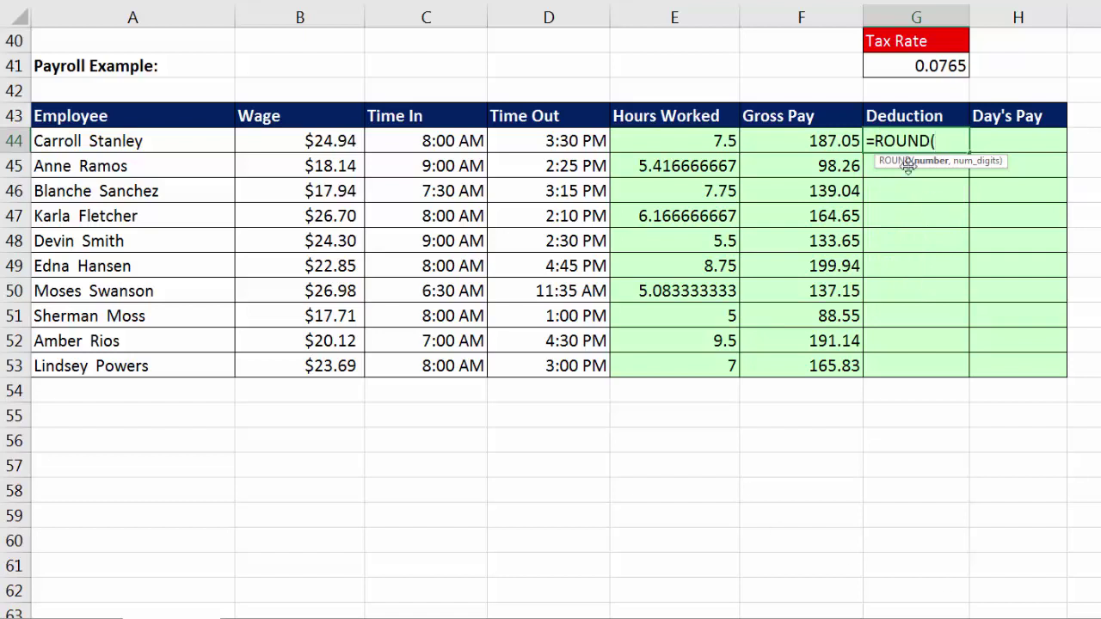
pyautogui.press('Left')
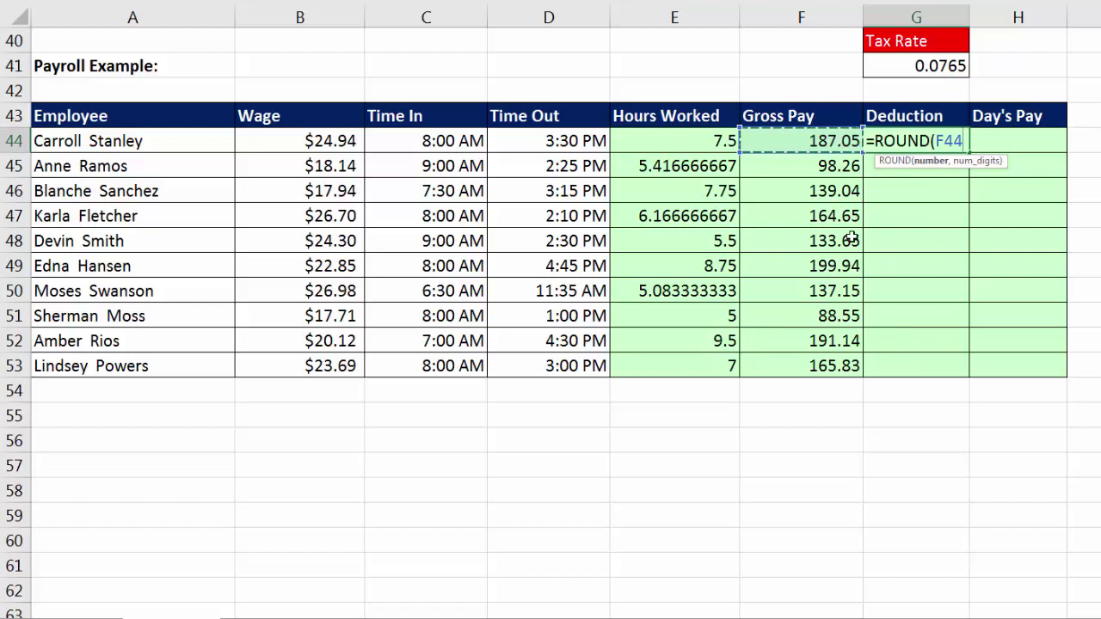
pyautogui.write('*')
pyautogui.press('Up')
pyautogui.press('Up')
pyautogui.press('Up')
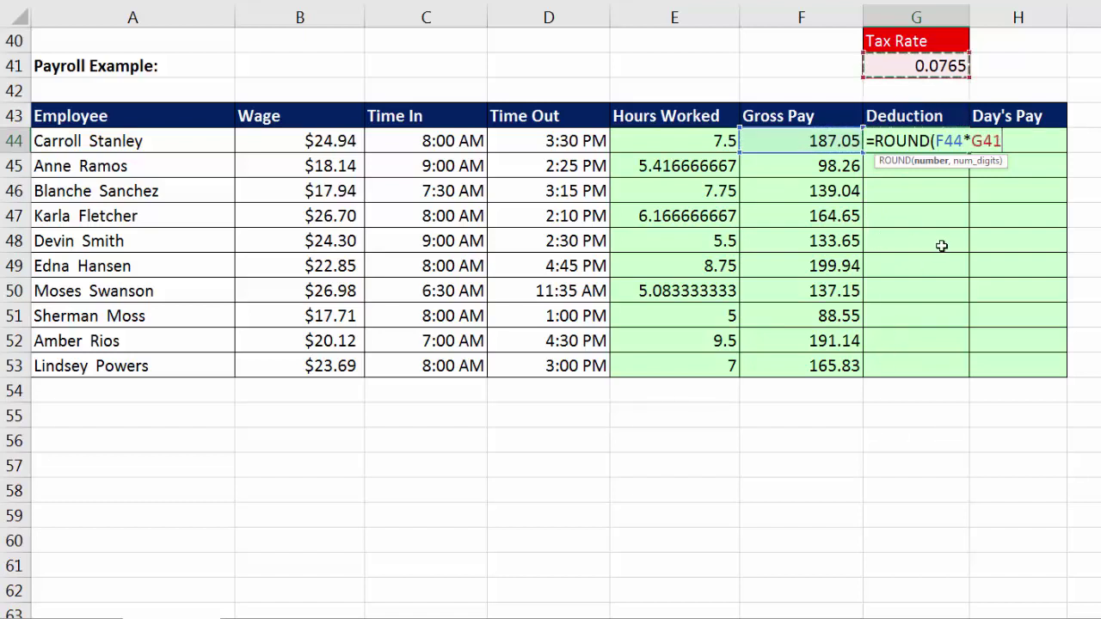
pyautogui.press('F4')
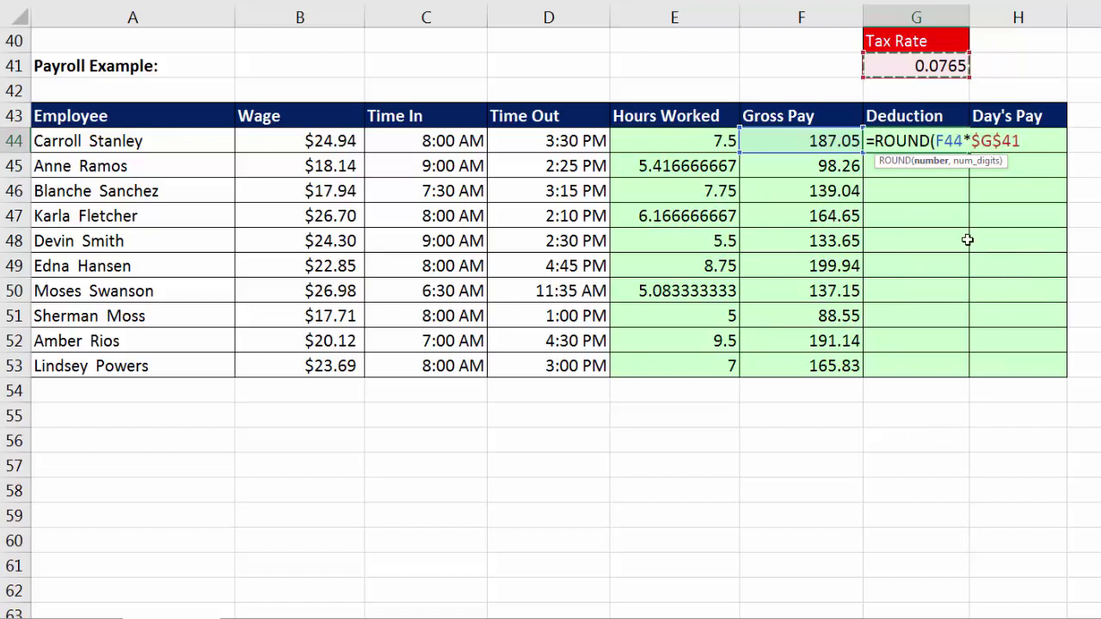
pyautogui.write(',2')
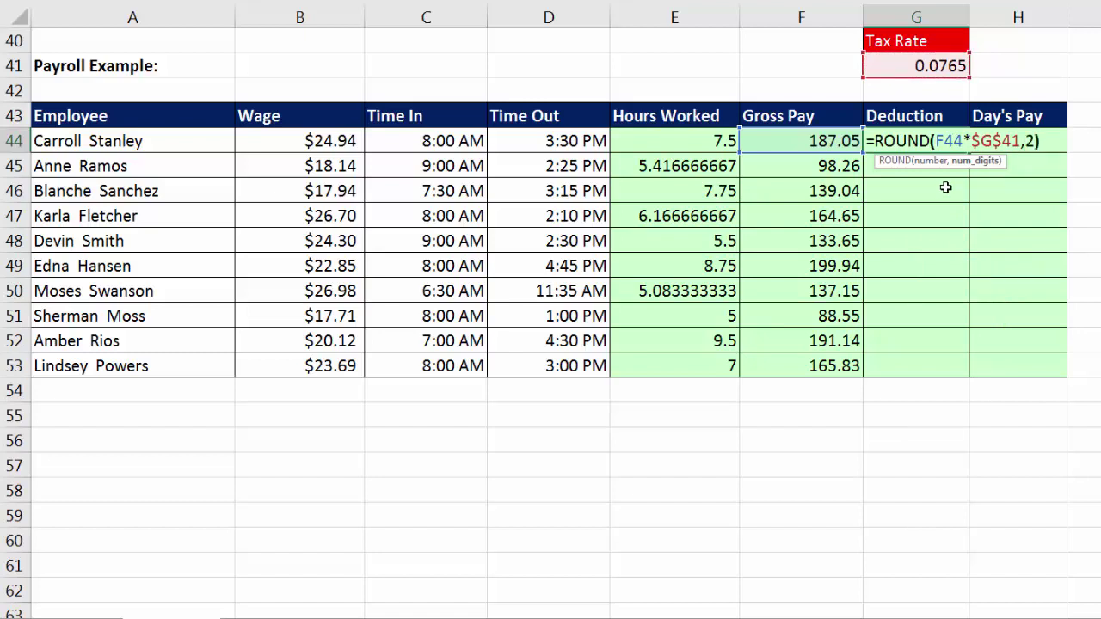
pyautogui.hotkey('ctrl', 'Return')
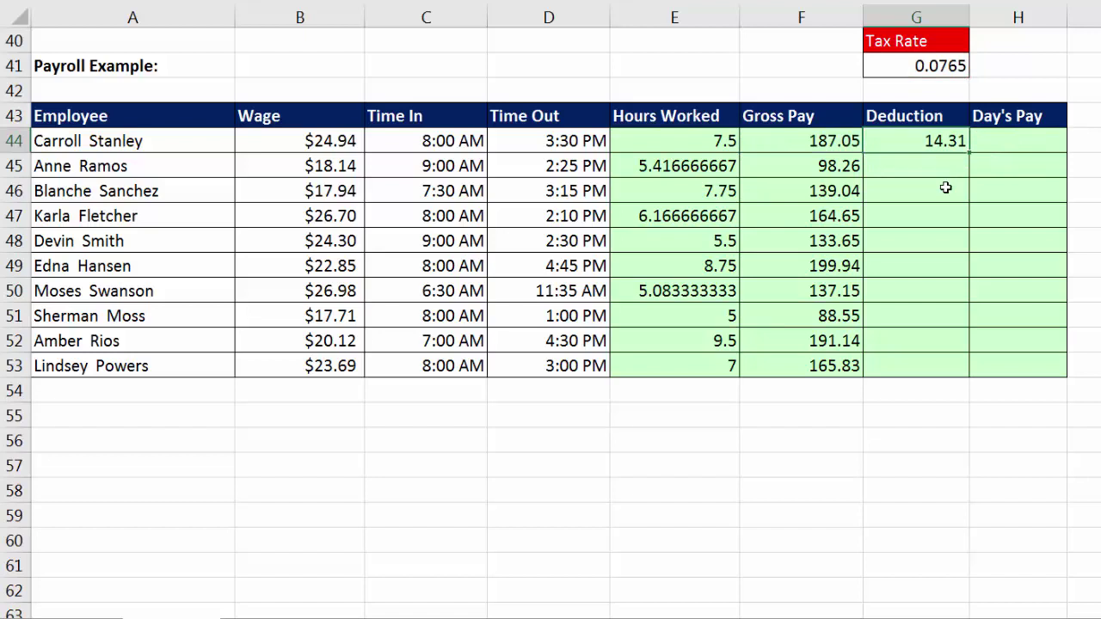
# - Copy the Deduction formula down to G53 and check the relative and locked references in the last row
pyautogui.doubleClick(969, 153)
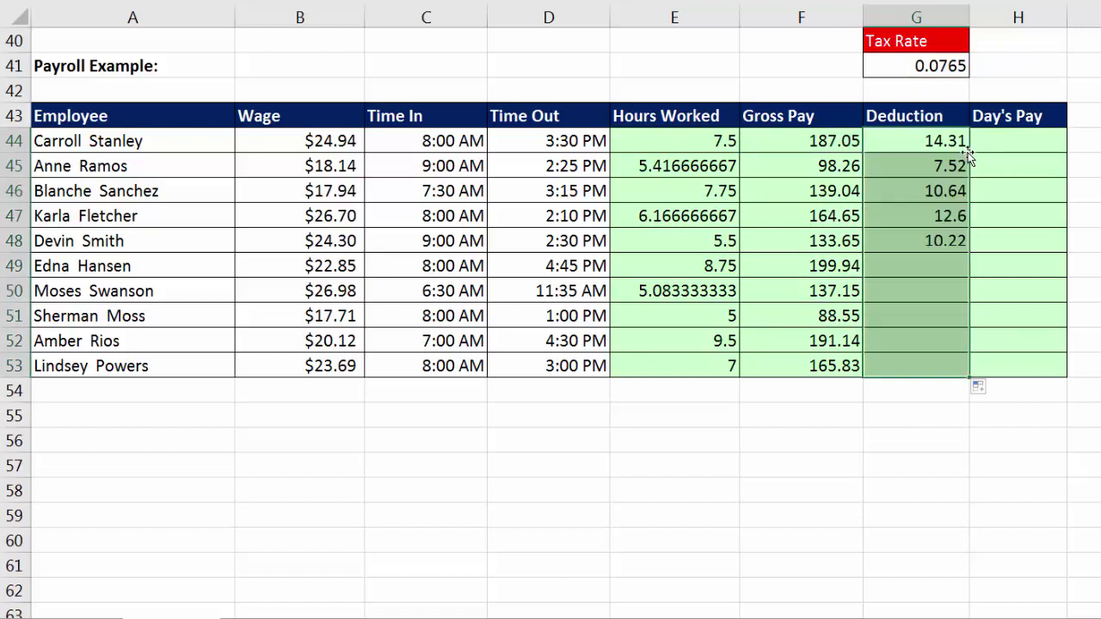
pyautogui.click(914, 370)
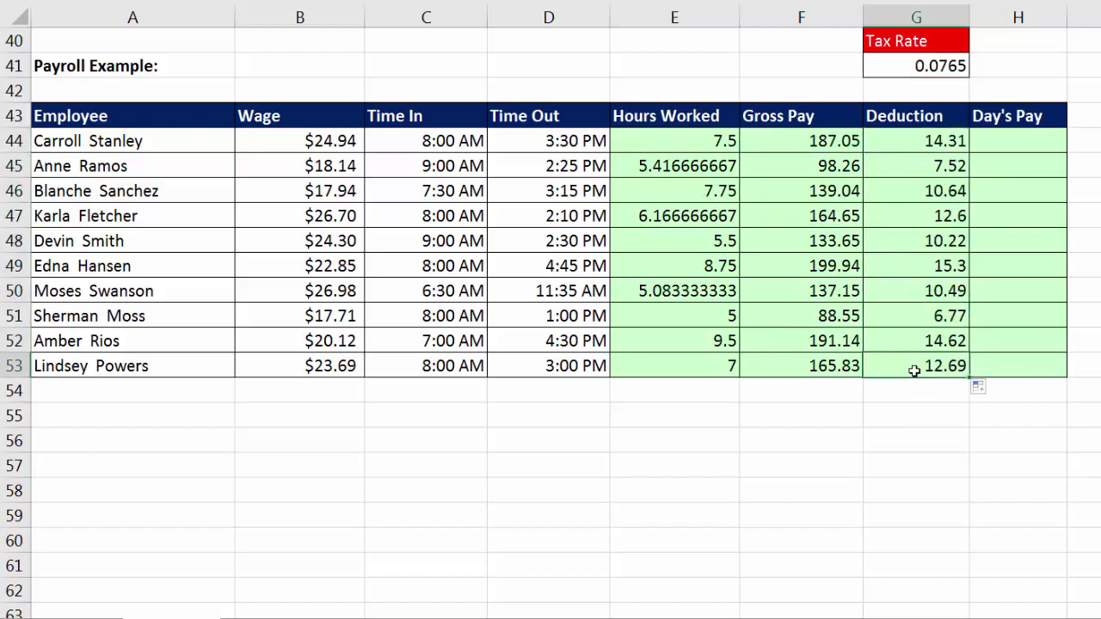
pyautogui.press('F2')
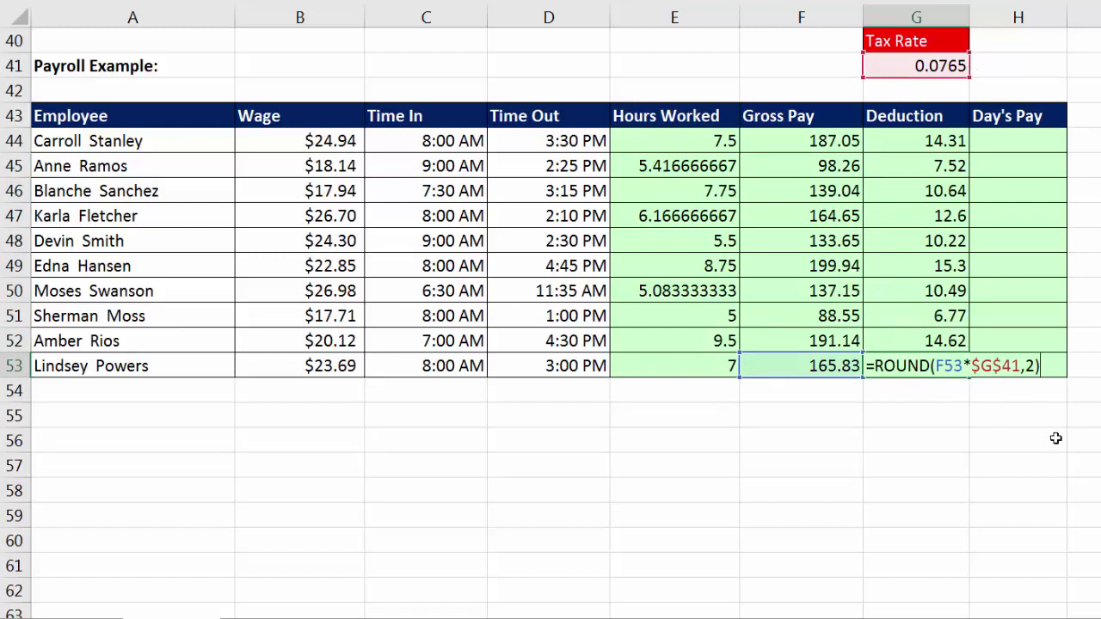
pyautogui.press('Return')
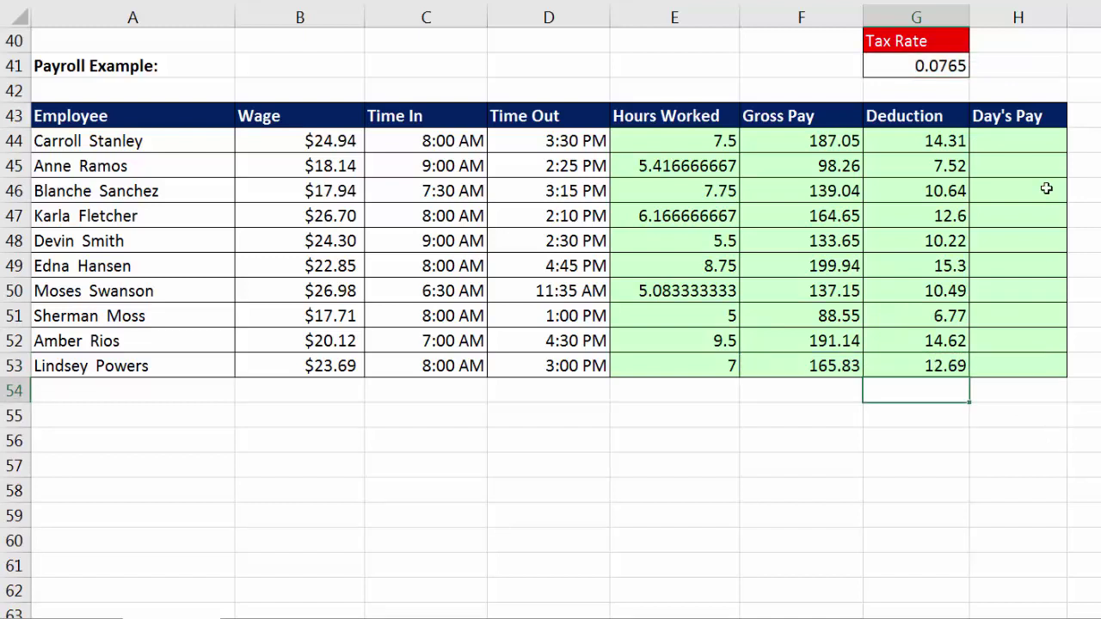
# - Calculate the first employee's Day's Pay in cell H44 with the formula =F44-G44
pyautogui.moveTo(184, 143); pyautogui.dragTo(995, 142)
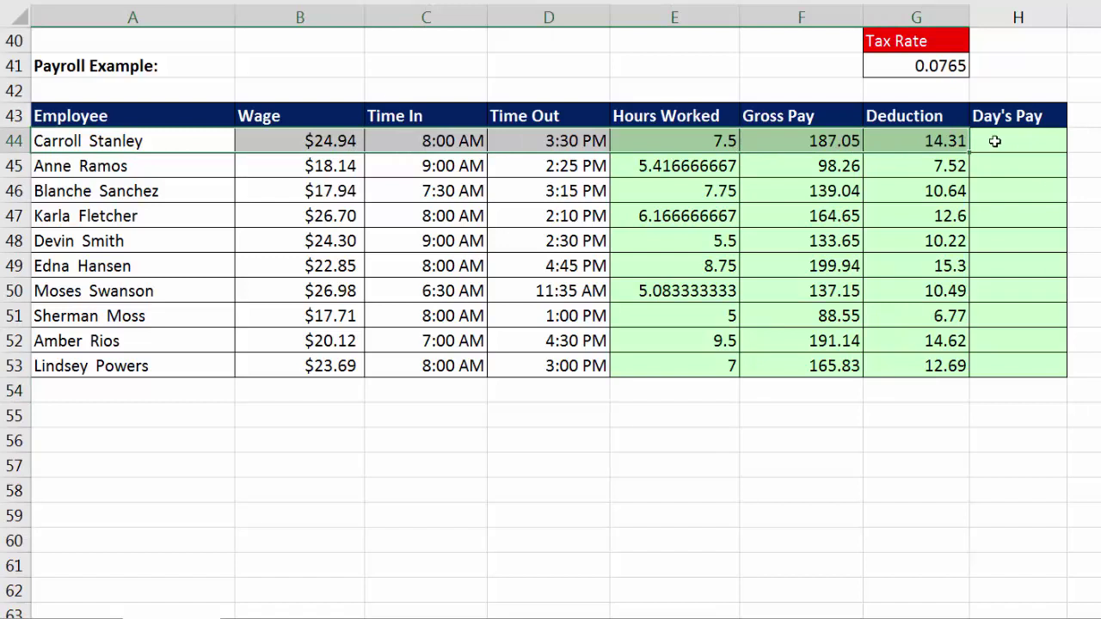
pyautogui.click(995, 142)
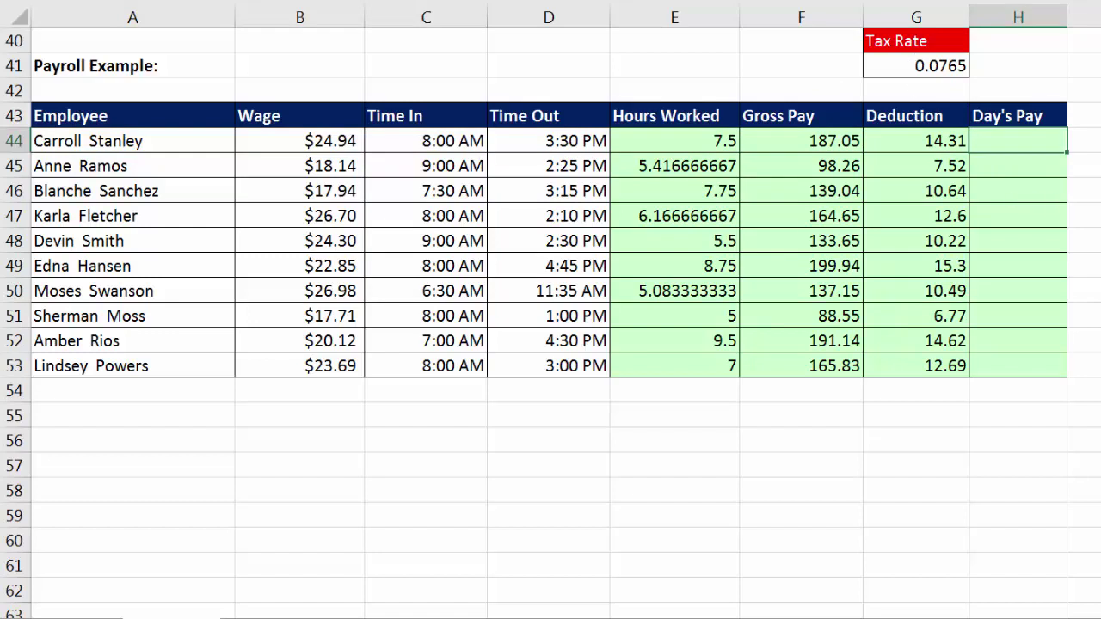
pyautogui.press('Left')
pyautogui.press('Left')
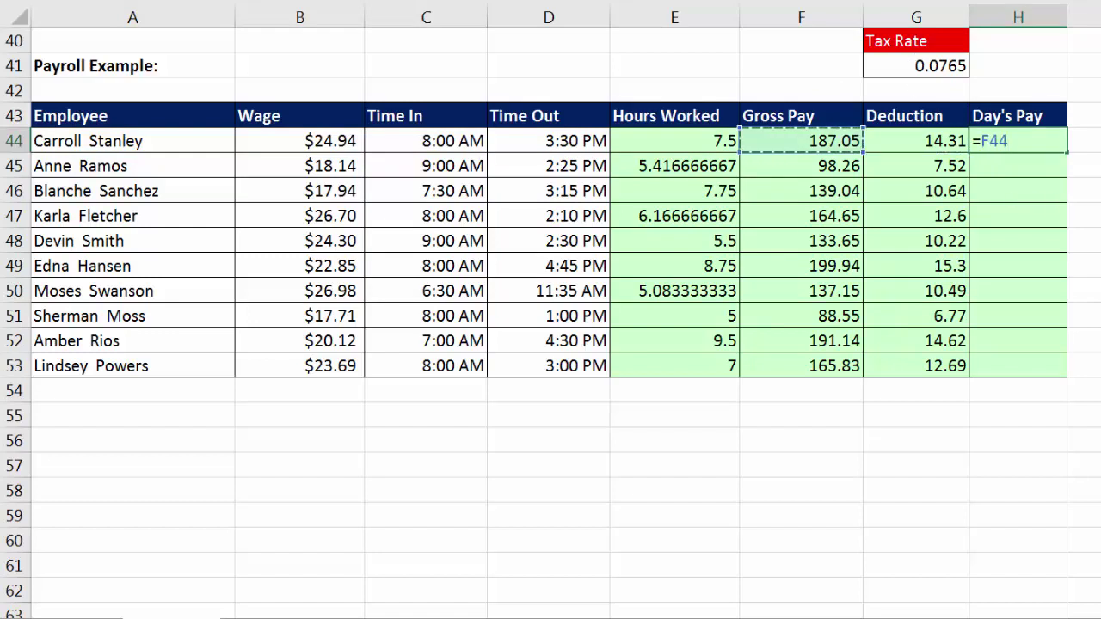
pyautogui.write('-')
pyautogui.press('Left')
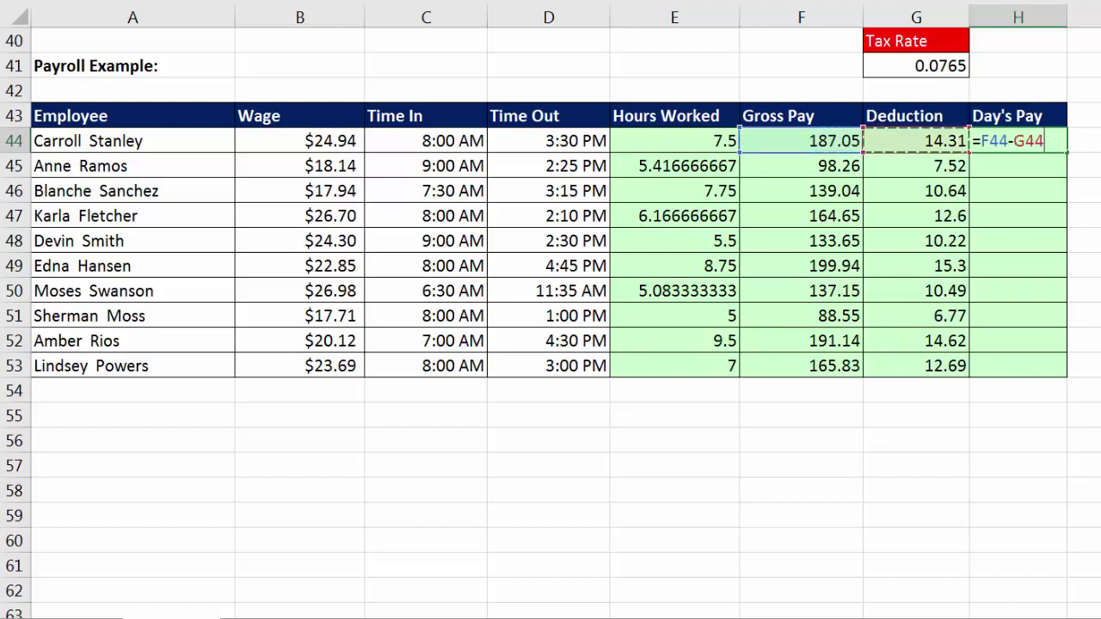
pyautogui.hotkey('ctrl', 'Return')
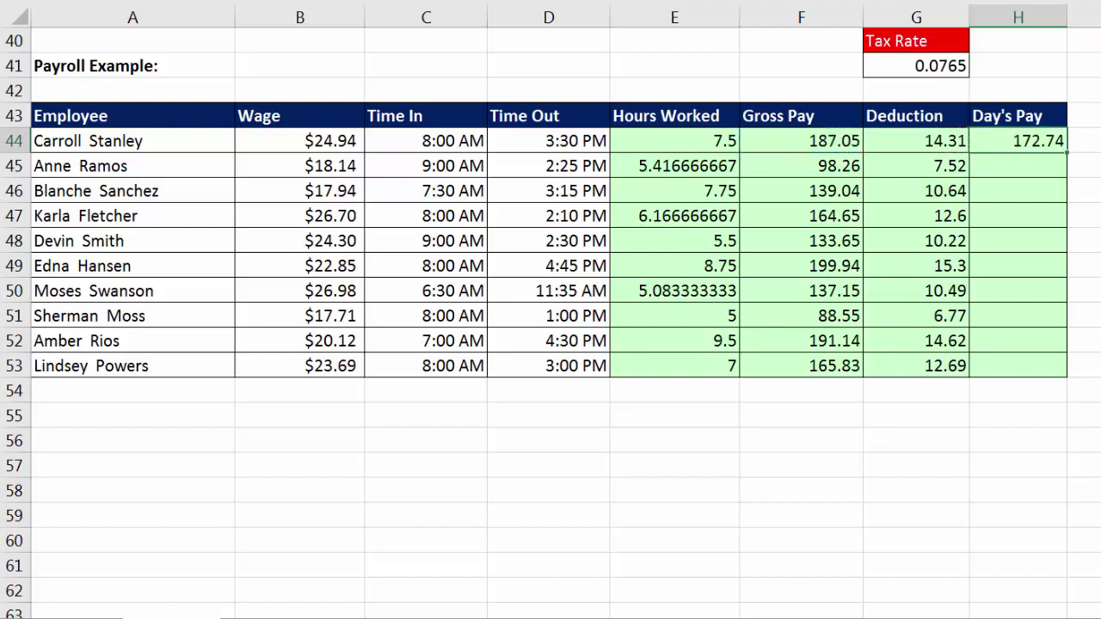
# - Copy the Day's Pay formula down to H53 and check the cell references in the last row
pyautogui.doubleClick(1066, 152)
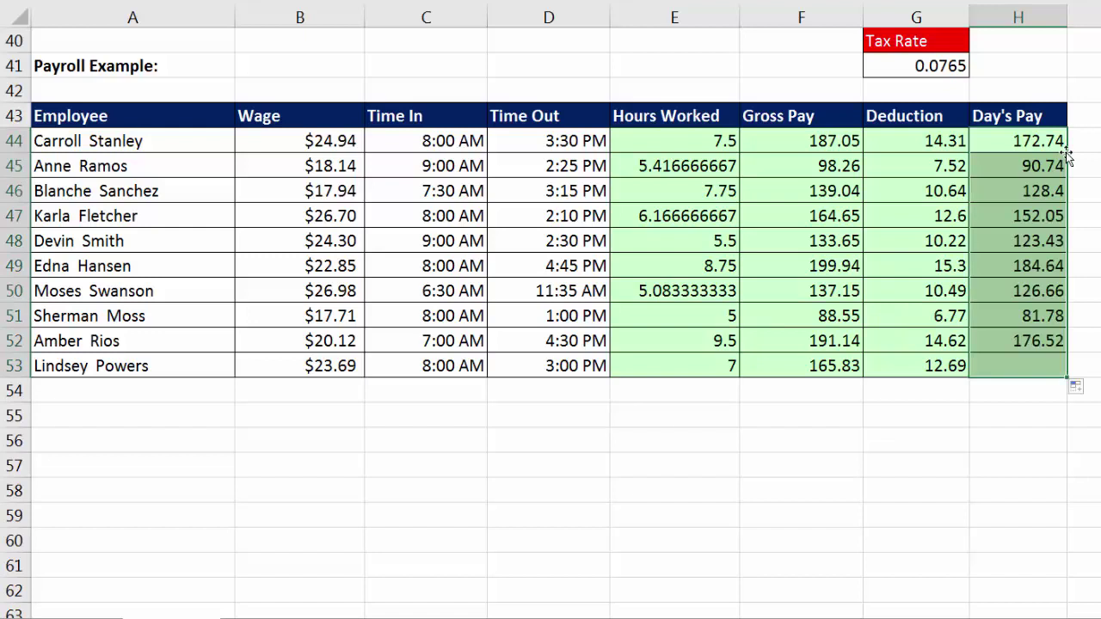
pyautogui.click(1024, 369)
pyautogui.doubleClick(1024, 368)
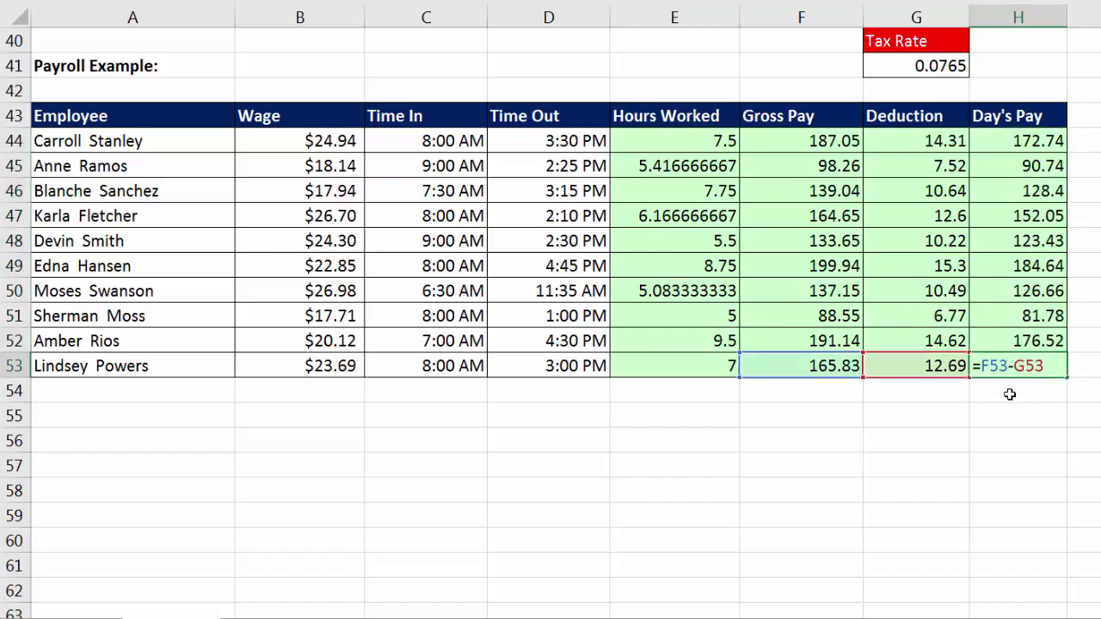
pyautogui.press('Return')
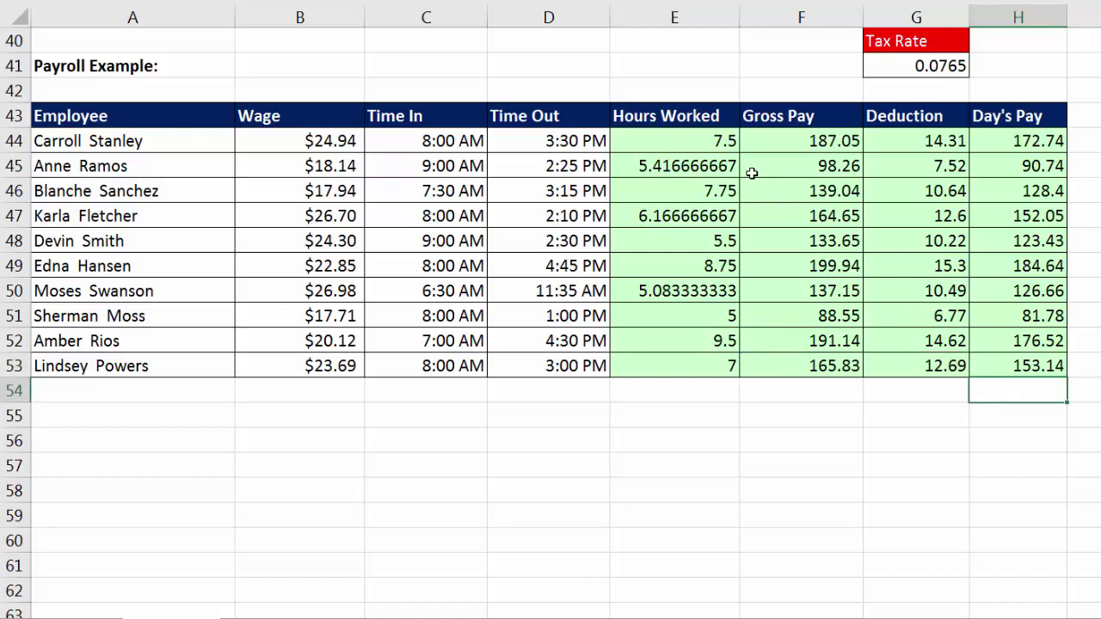
# - Review the payroll's Time In, Time Out and Hours Worked formula in E44, plus the earlier time examples at the start of the sheet
pyautogui.click(707, 140)
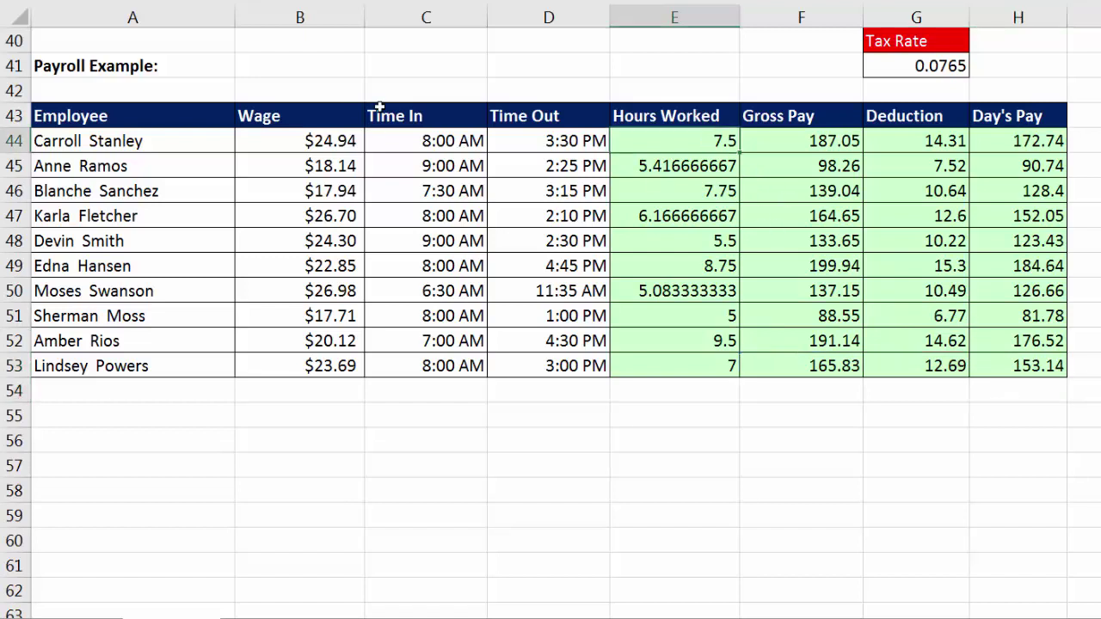
pyautogui.moveTo(425, 139); pyautogui.dragTo(432, 367)
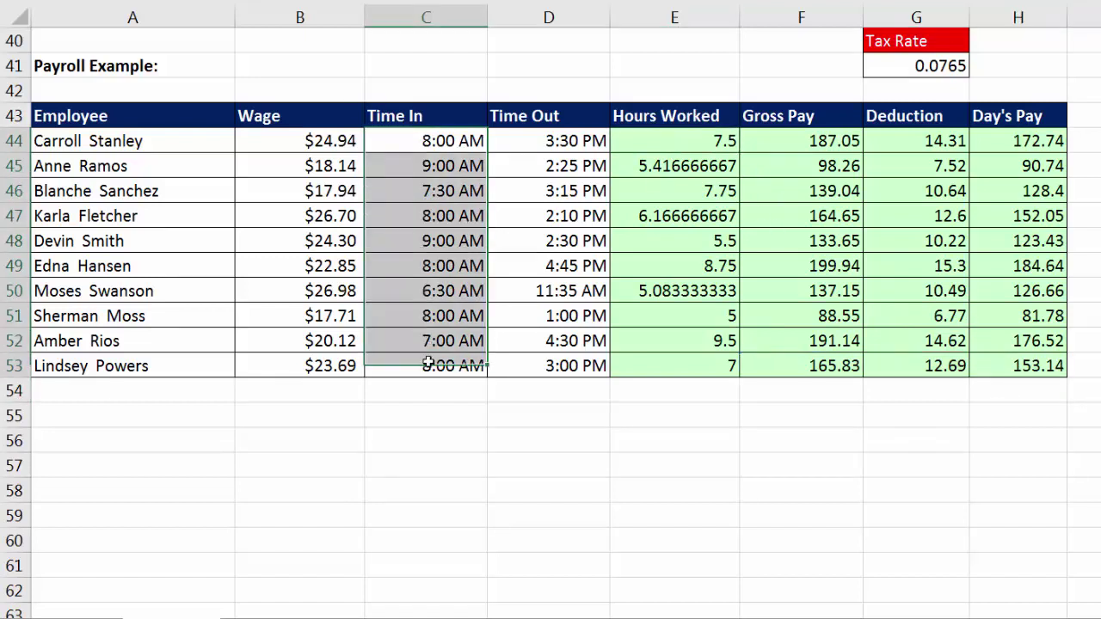
pyautogui.click(526, 141)
pyautogui.moveTo(529, 186); pyautogui.dragTo(536, 358)
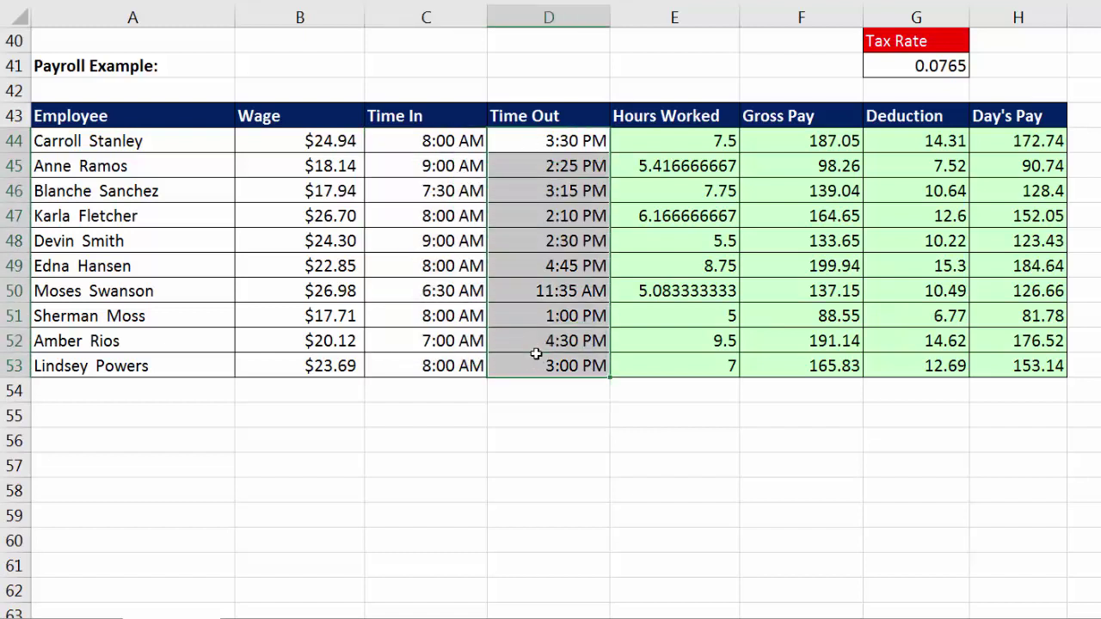
pyautogui.click(655, 144)
pyautogui.press('F2')
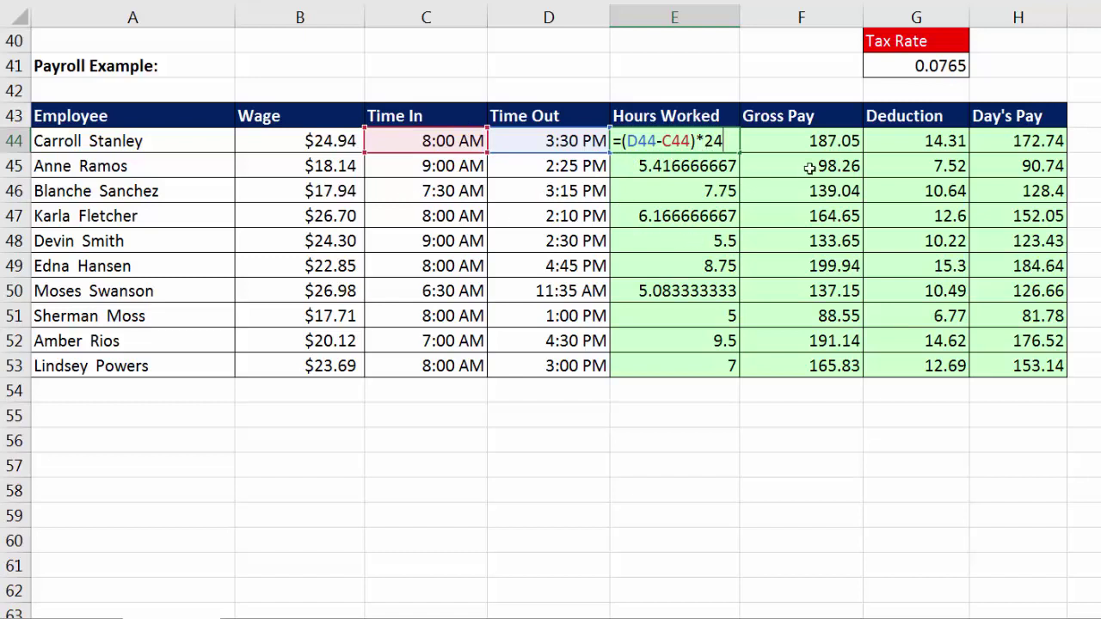
pyautogui.press('Return')
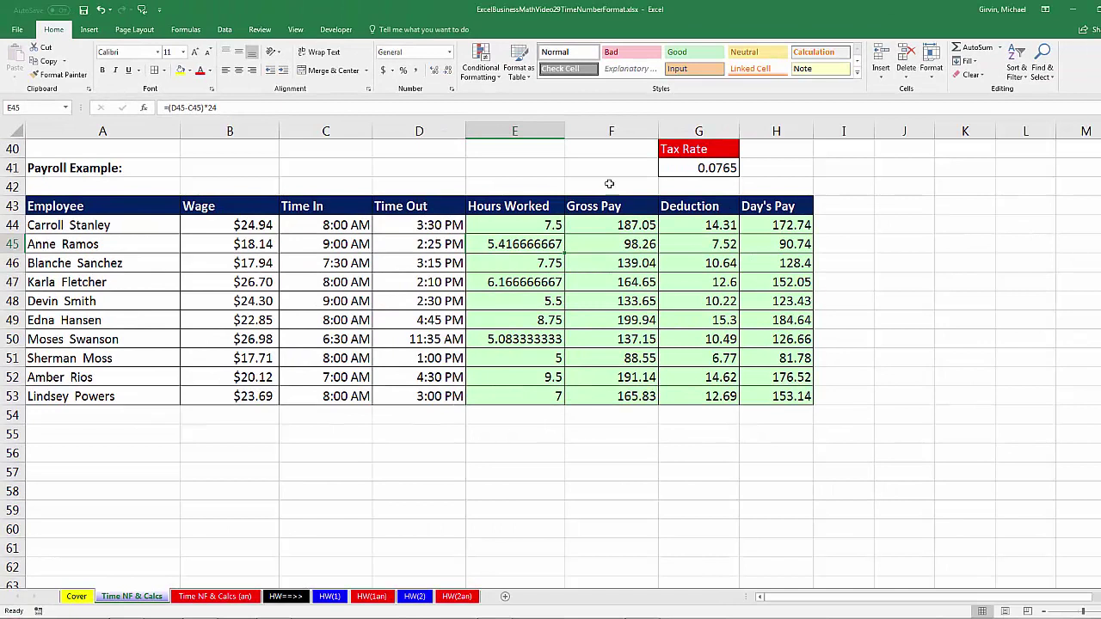
pyautogui.scroll(7, 384, 387)
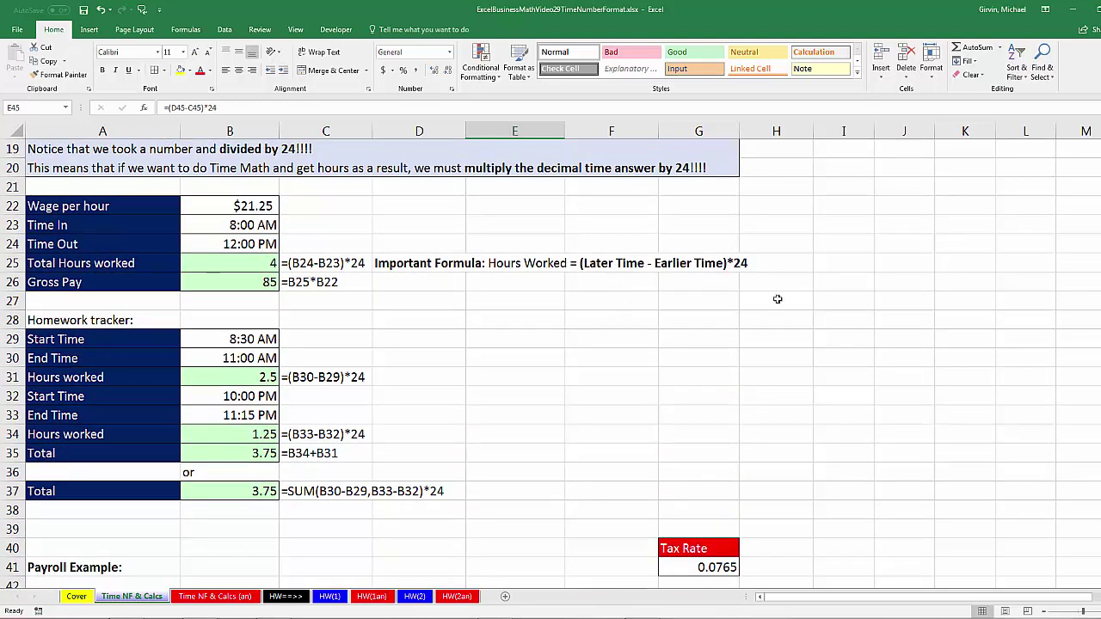
pyautogui.scroll(6, 633, 344)
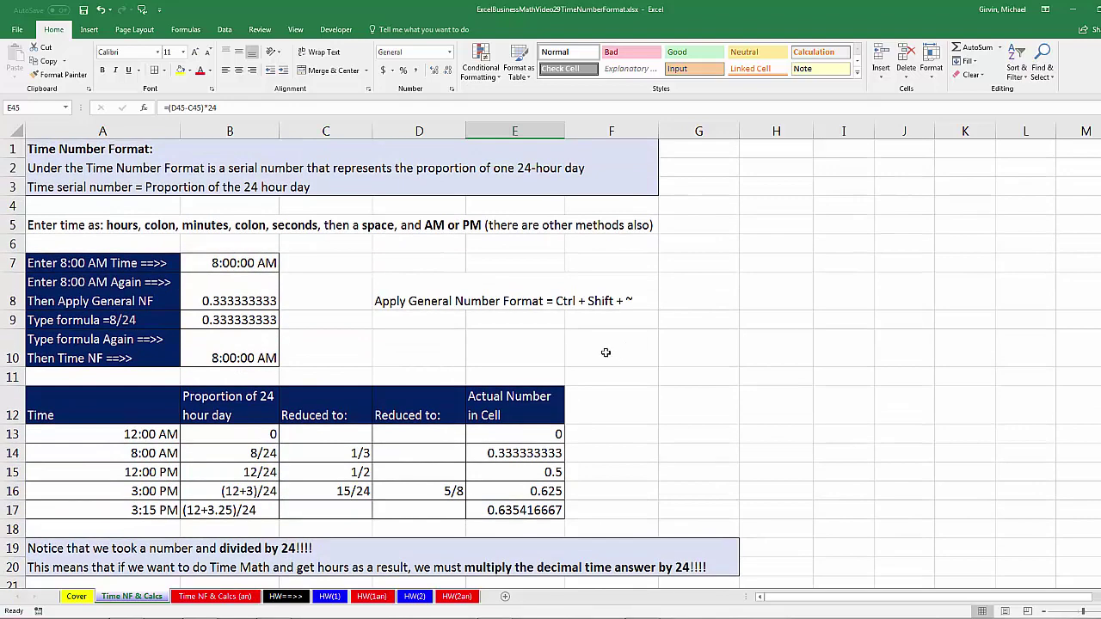